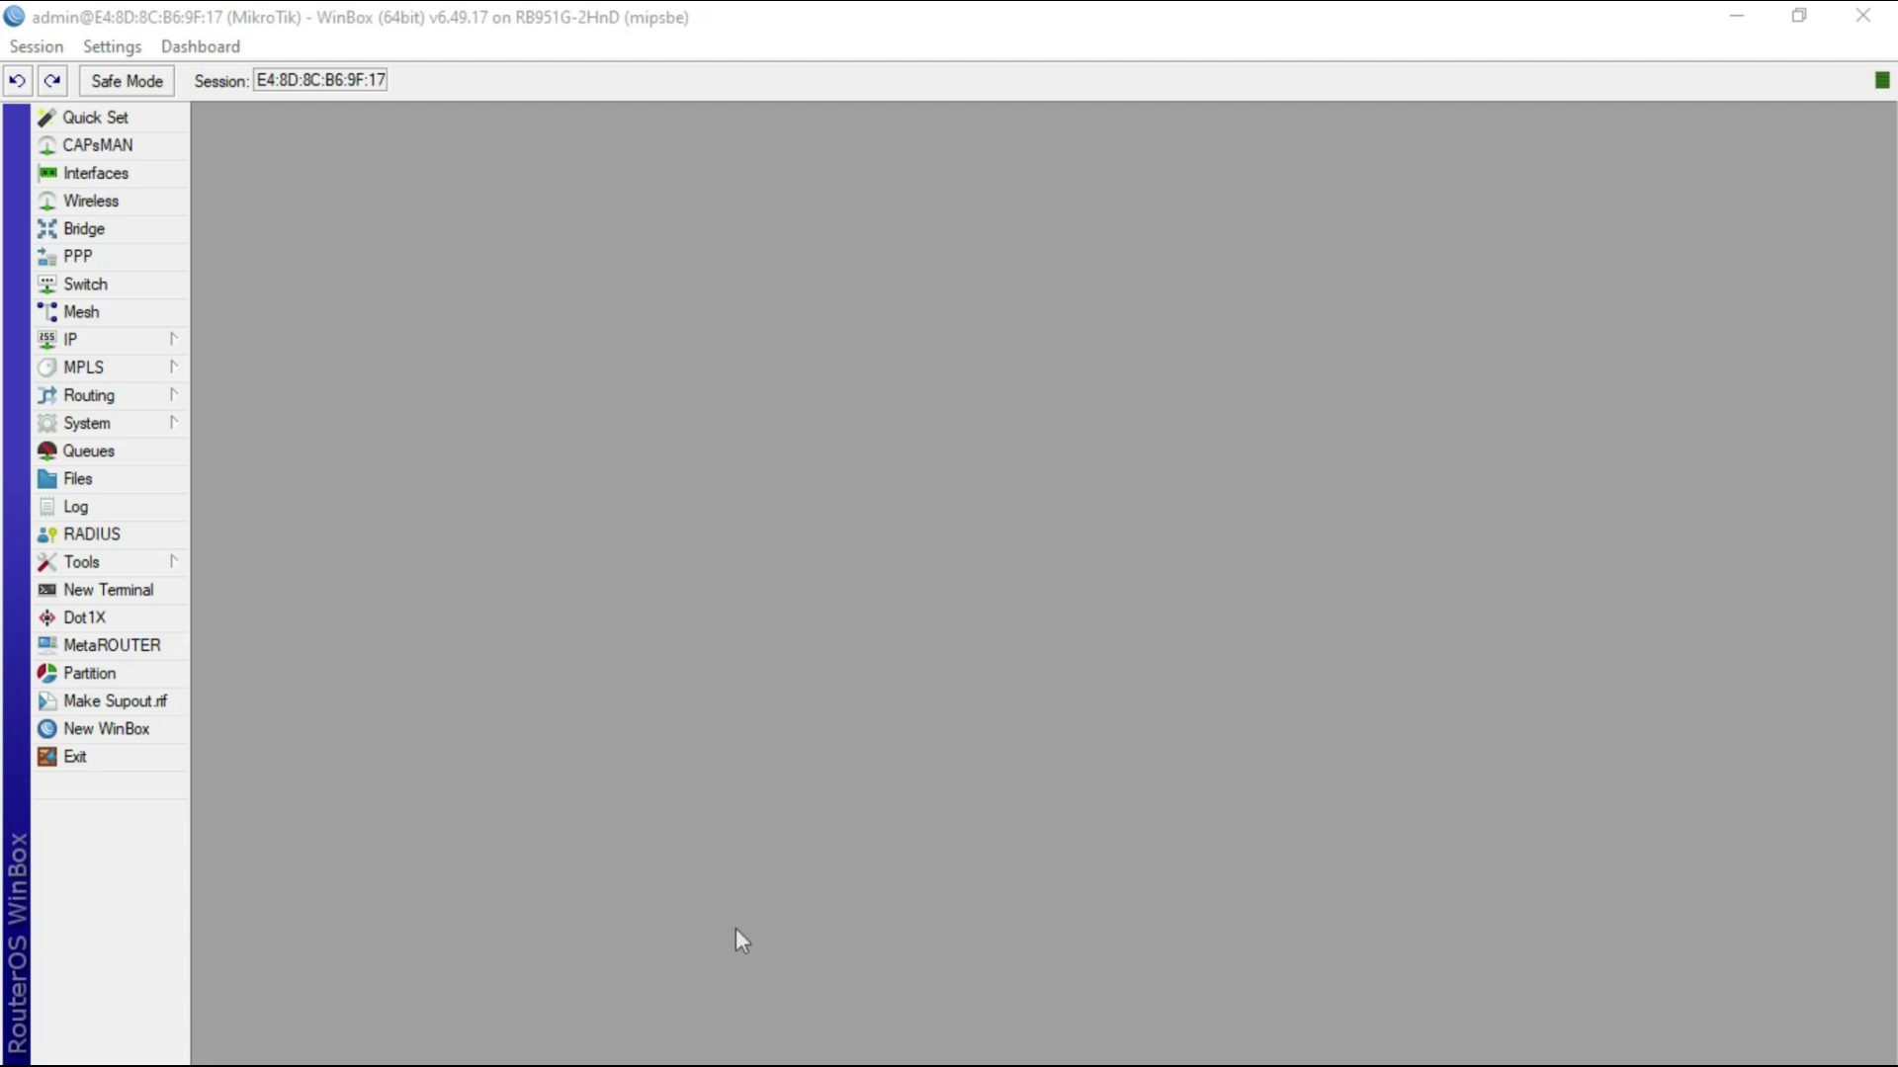
{"action": "left_click", "coordinate": [104, 512]}
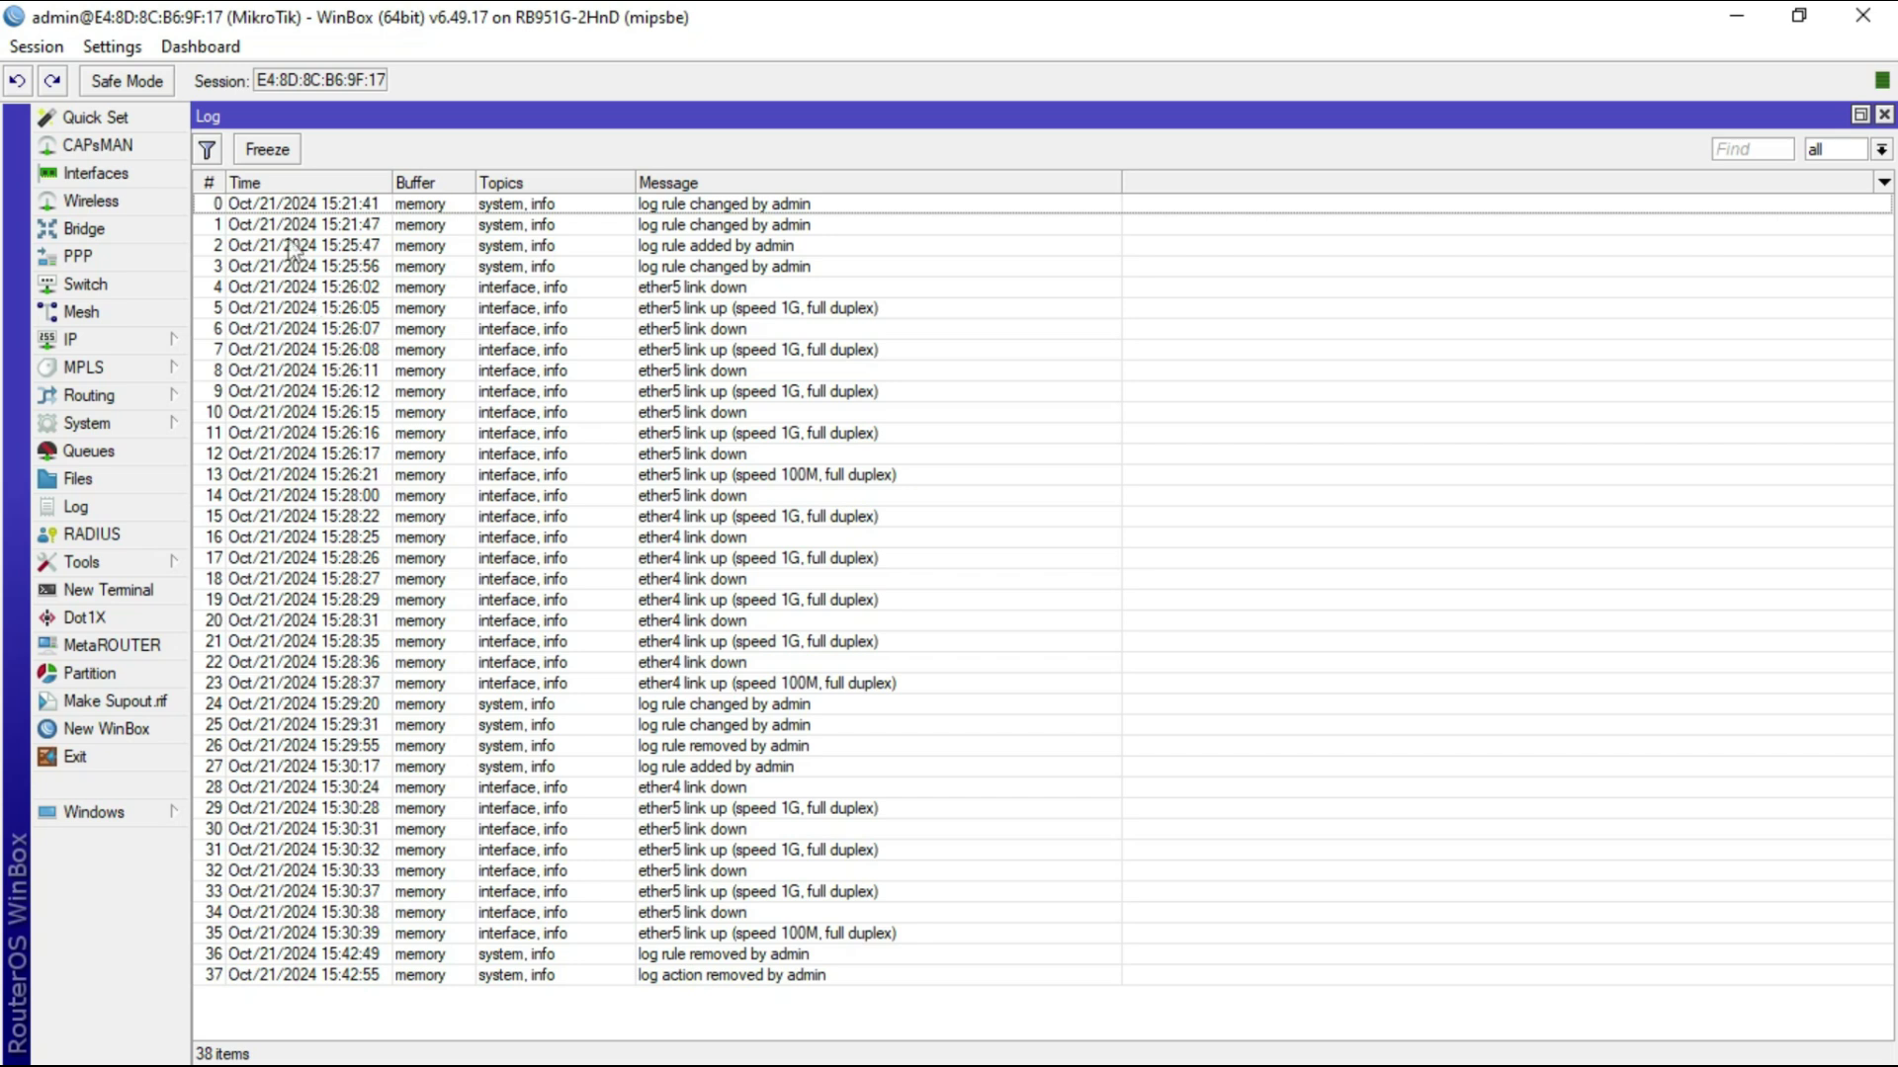
{"action": "left_click", "coordinate": [282, 207]}
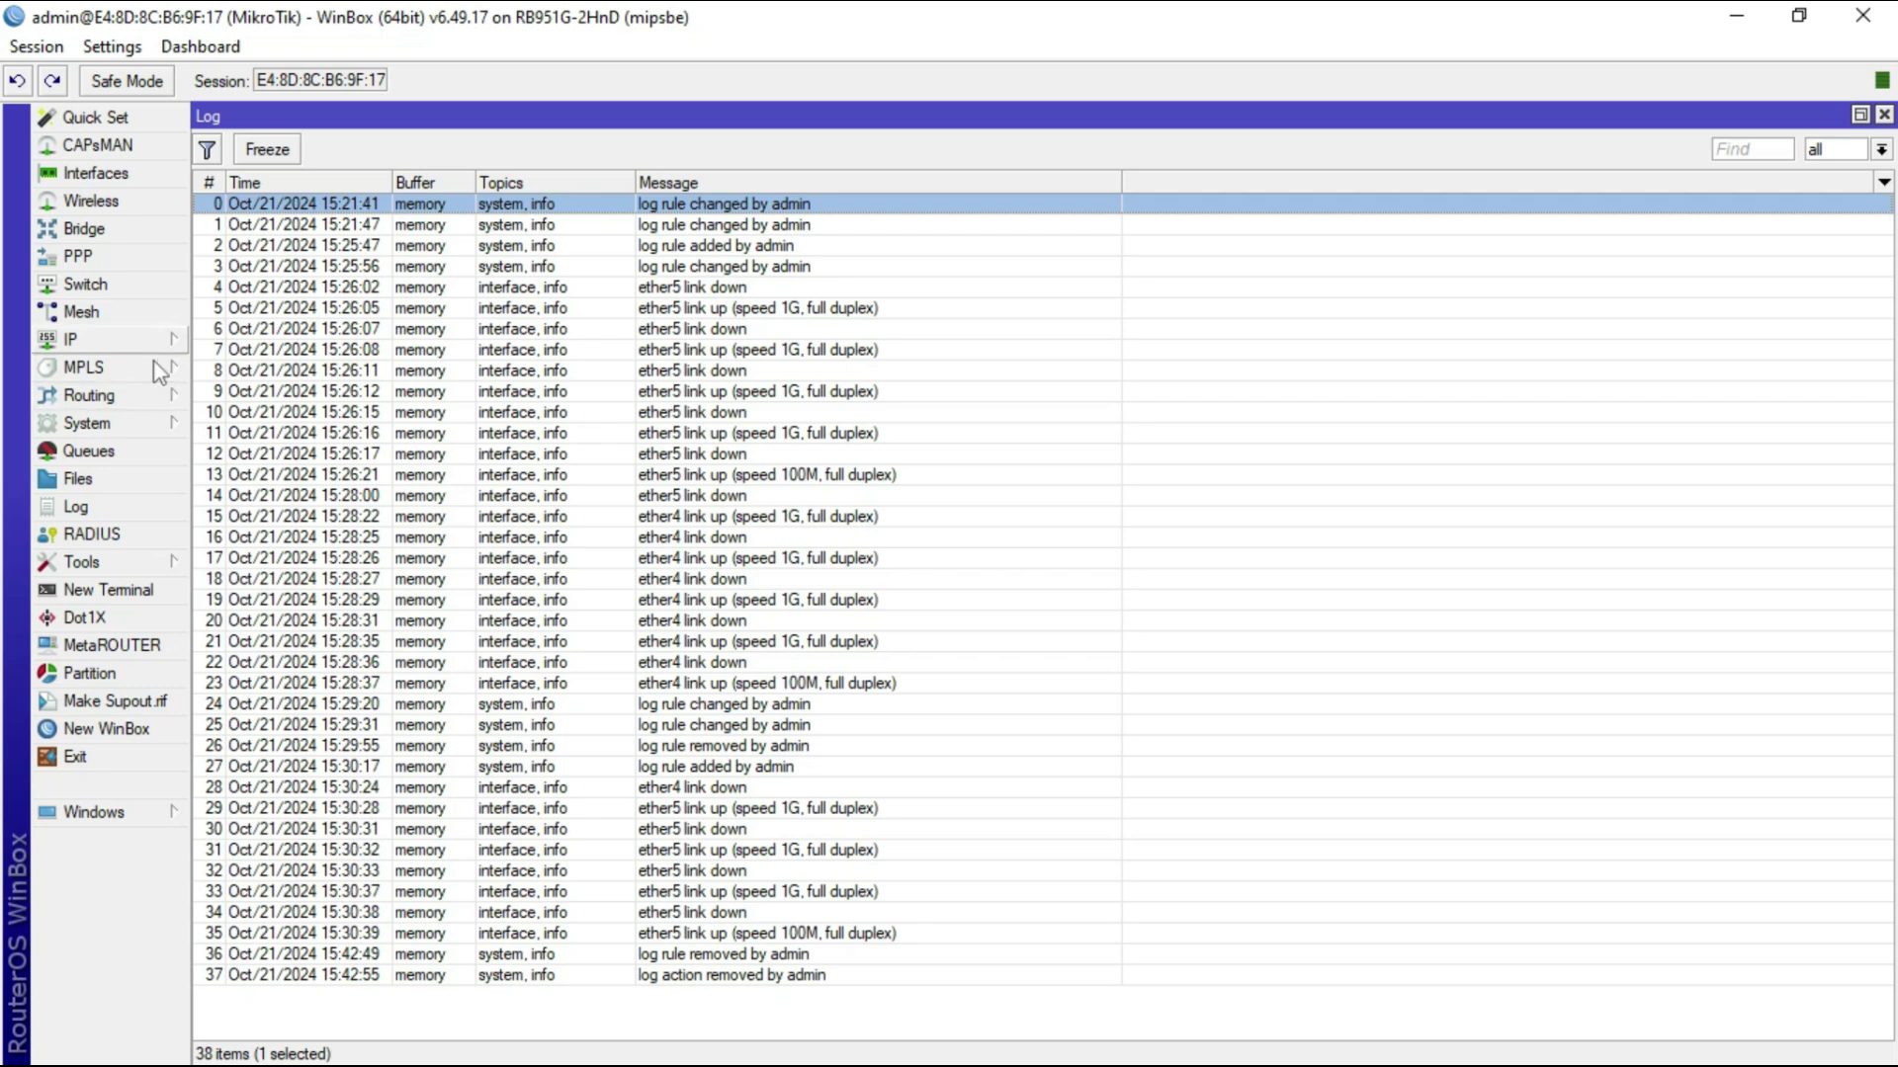
- Open System > Logging, check the Actions list, then return to the four rules: critical to echo; error, info, warning to memory
{"action": "left_click", "coordinate": [127, 426]}
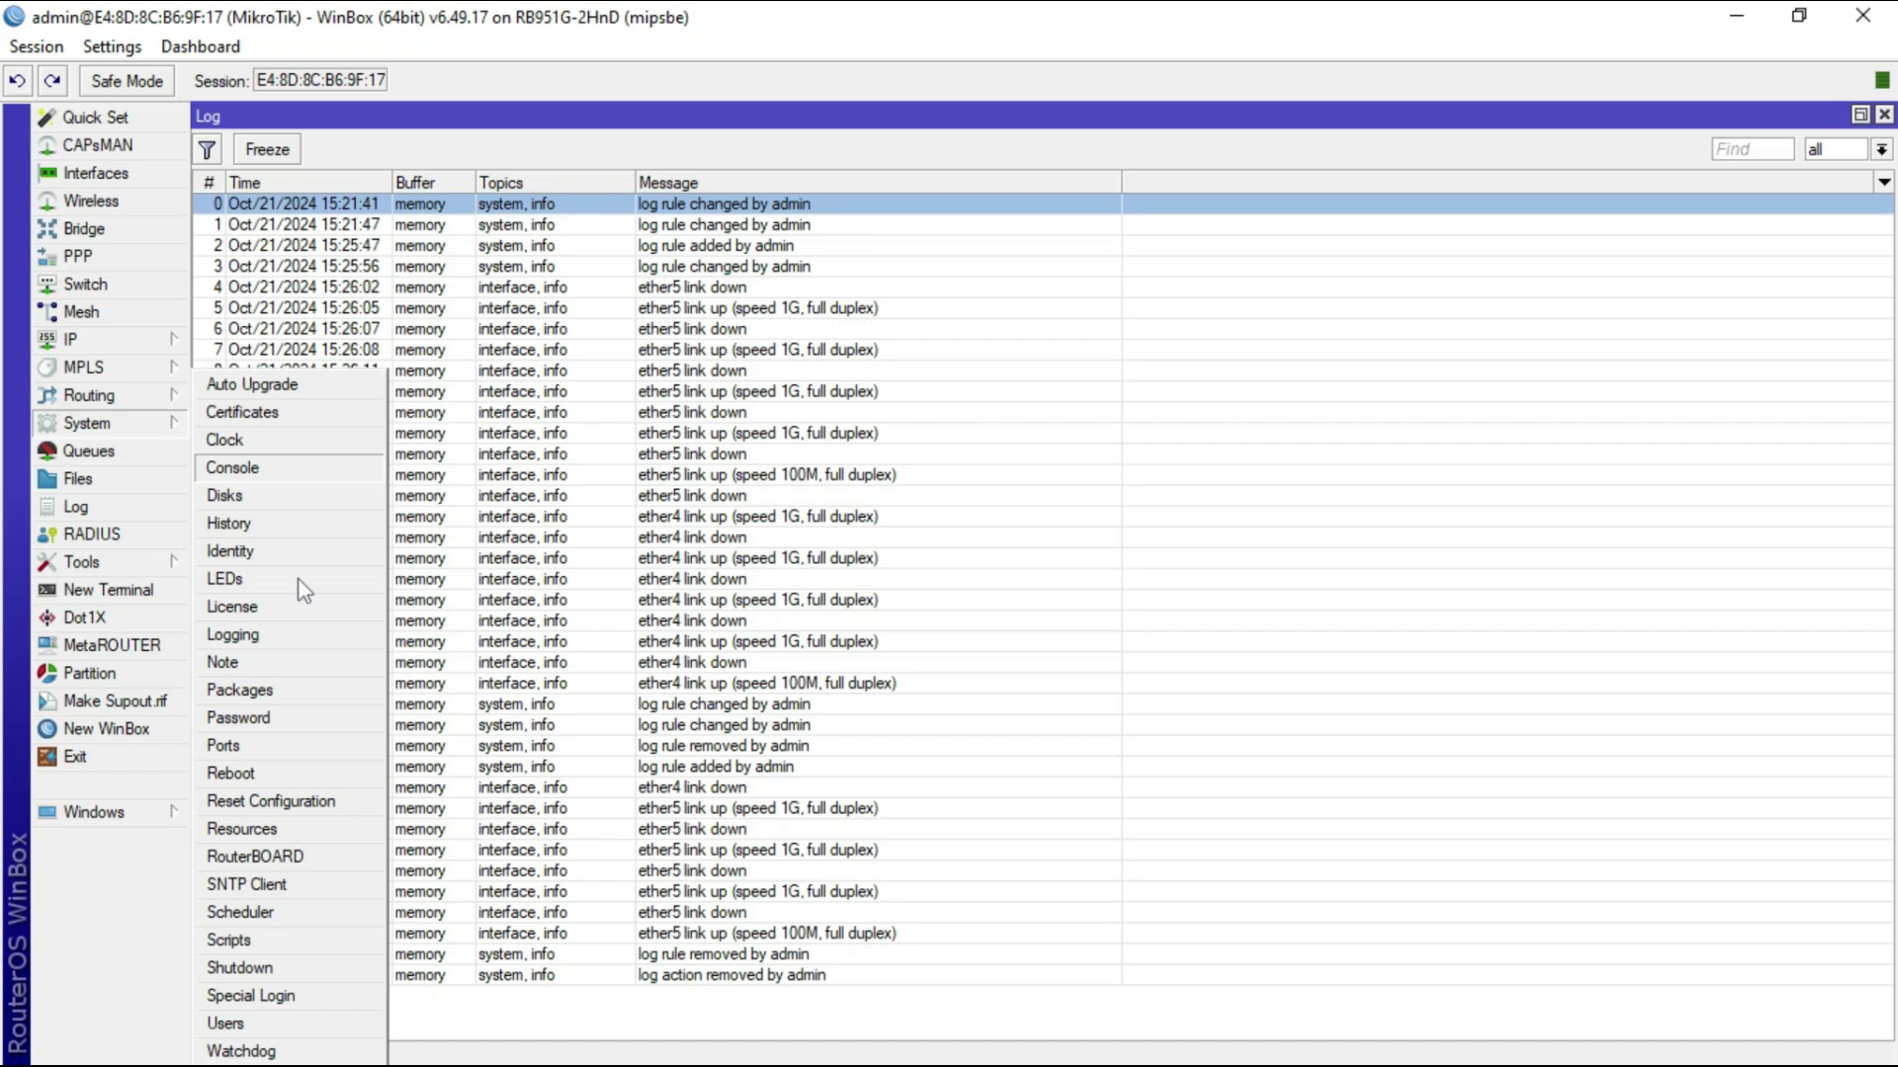
{"action": "left_click", "coordinate": [99, 430]}
{"action": "left_click", "coordinate": [262, 635]}
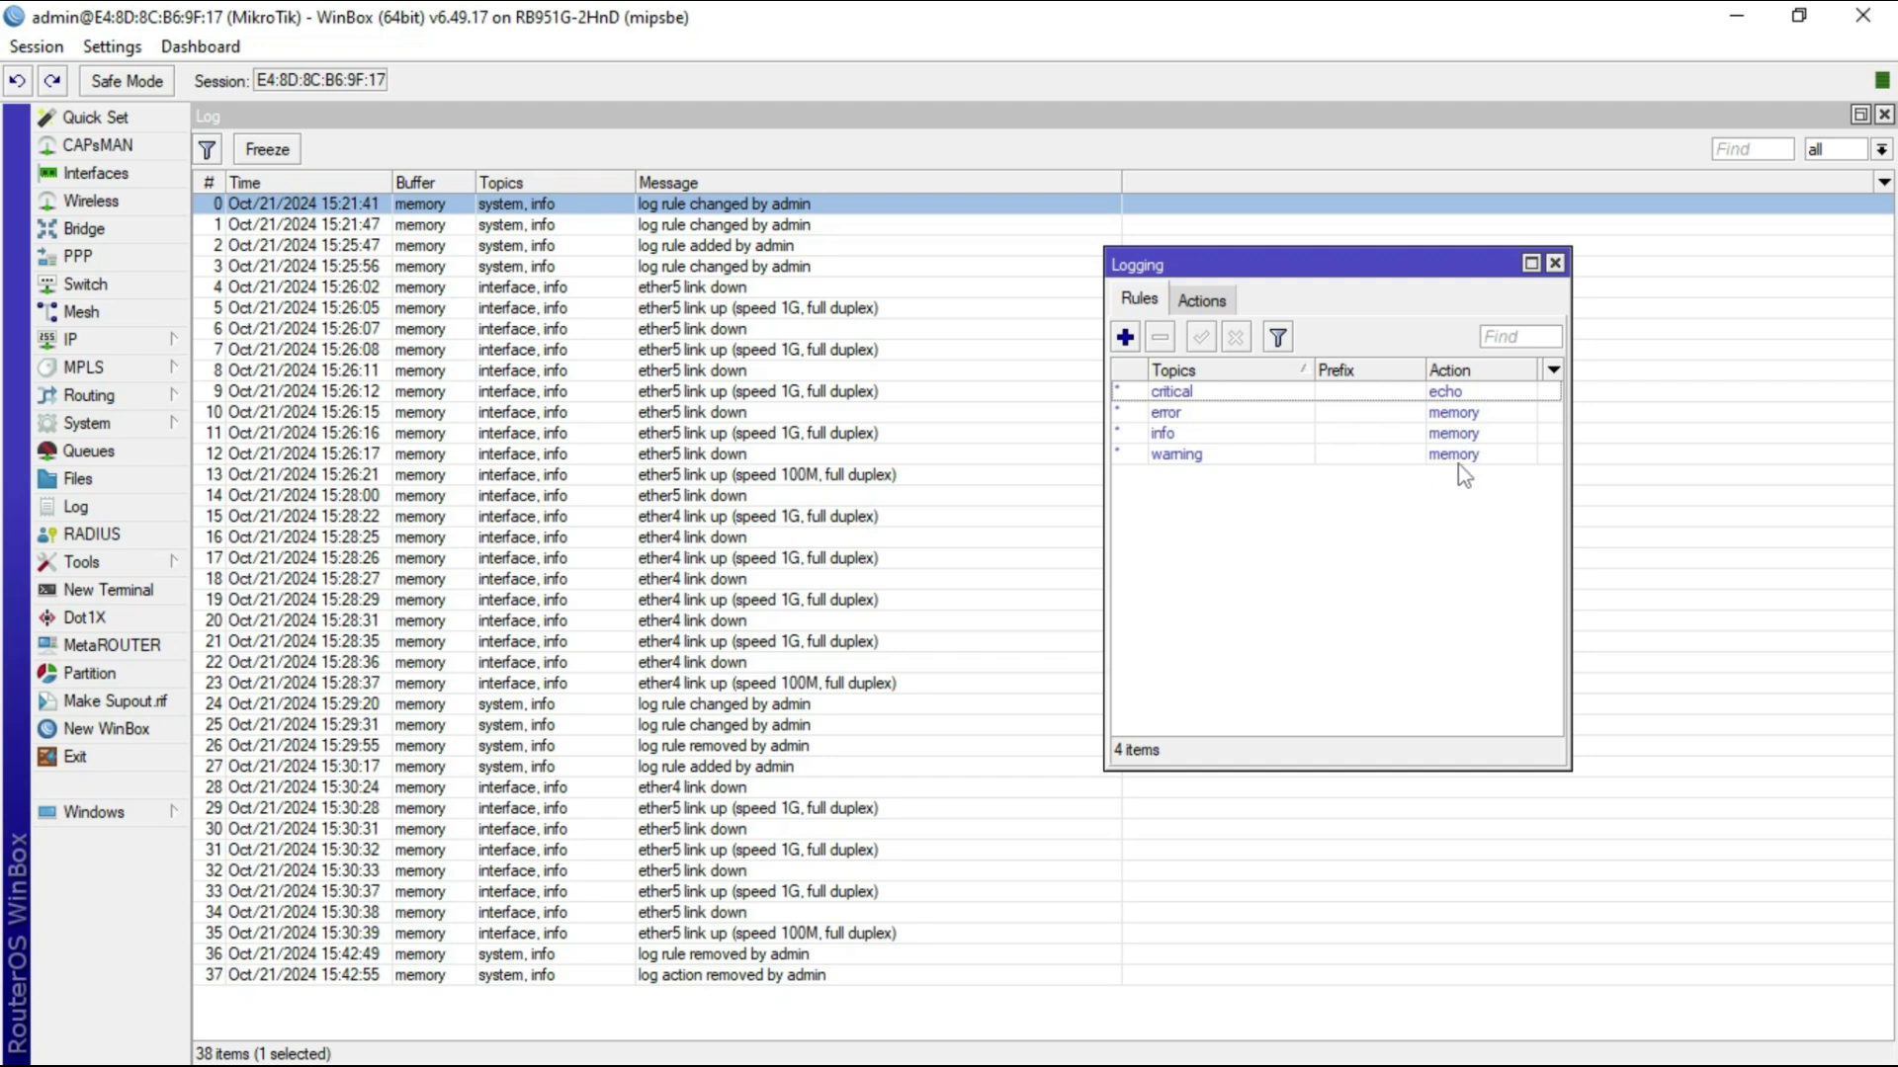
{"action": "left_click", "coordinate": [1204, 302]}
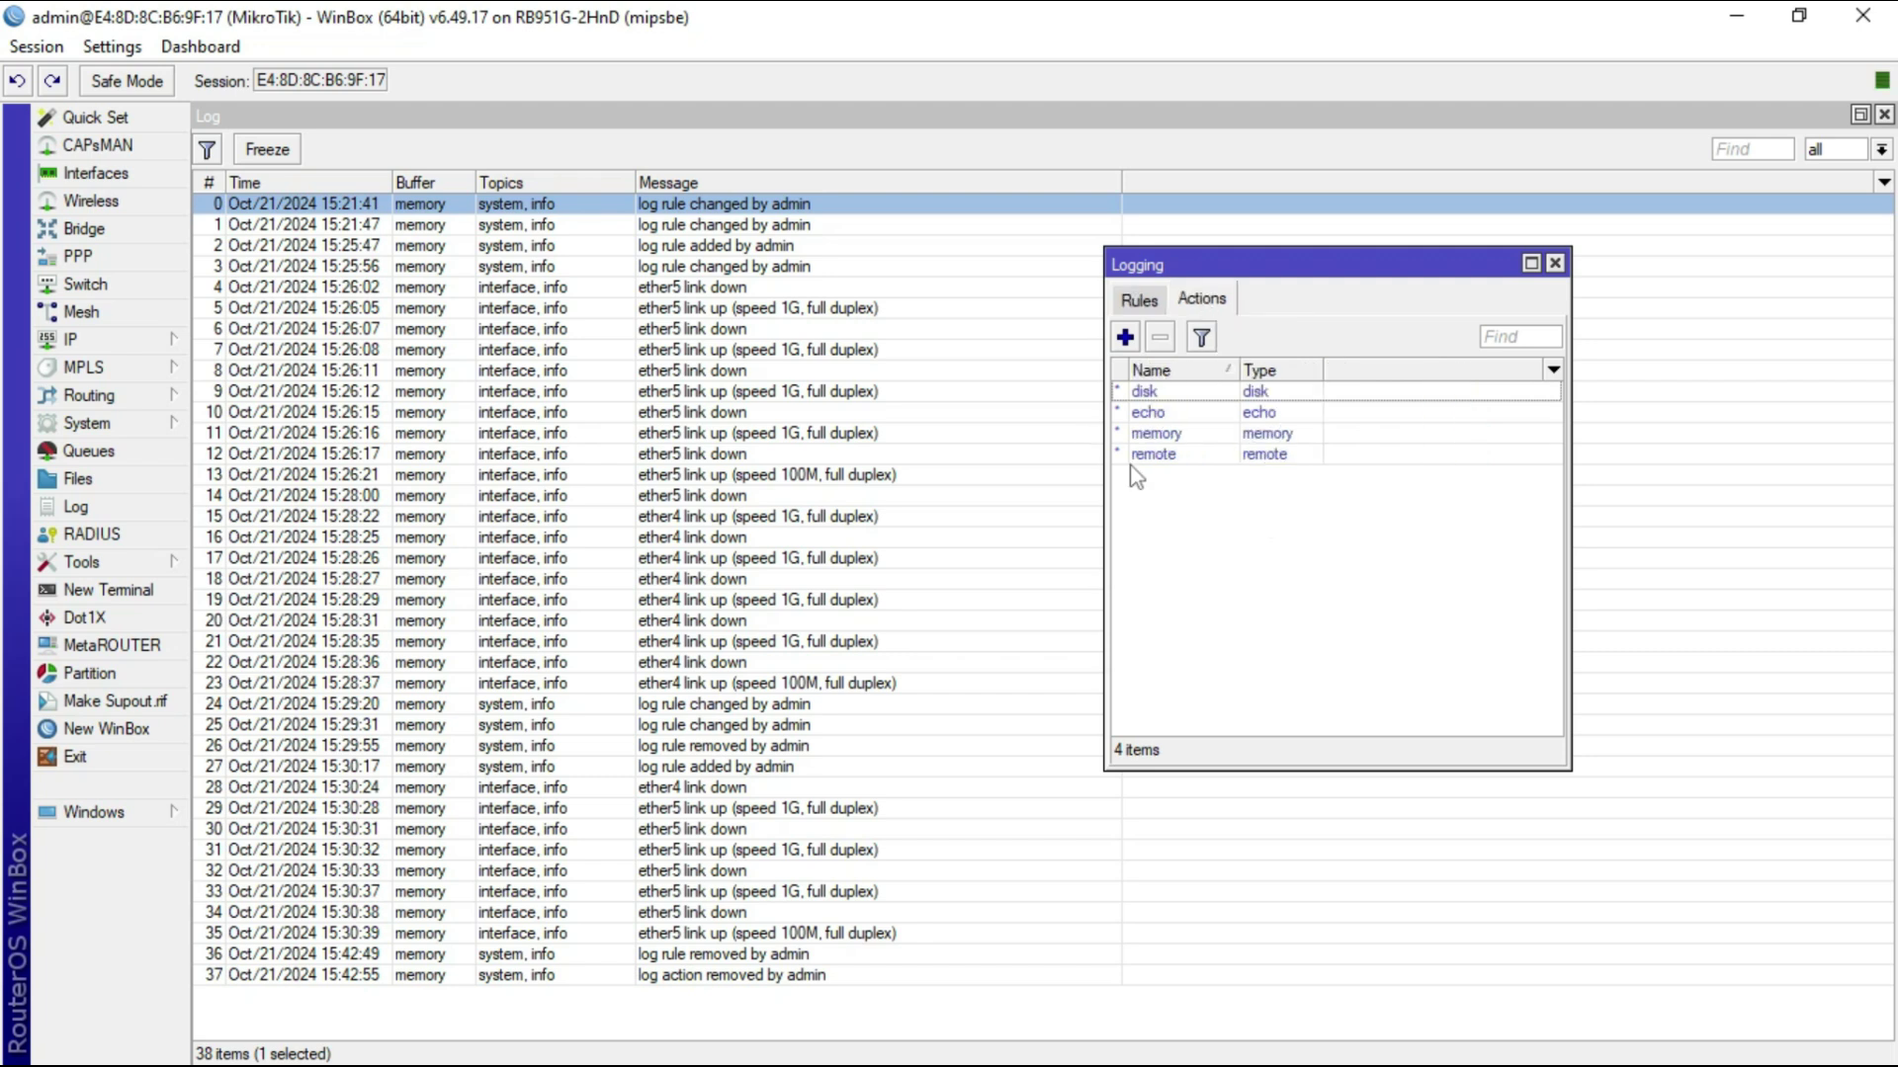
{"action": "left_click", "coordinate": [1127, 300]}
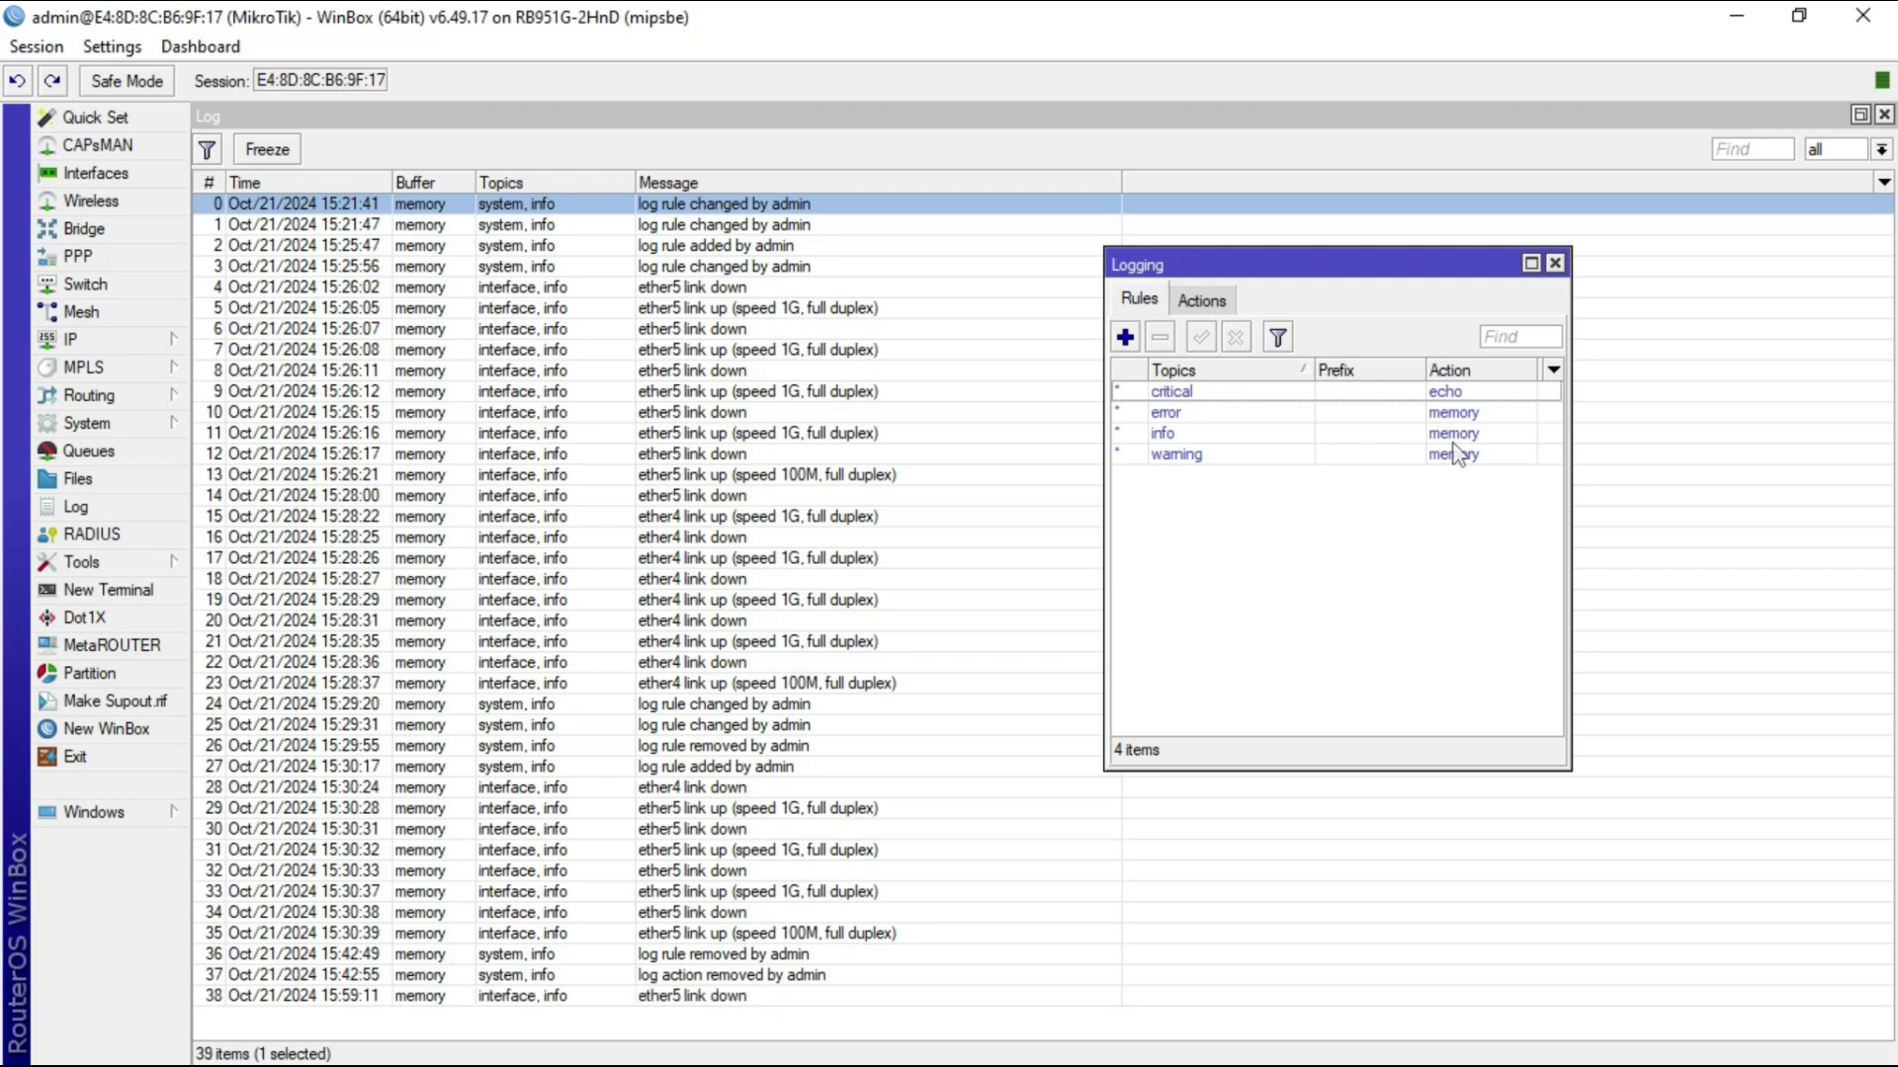
- Raise the Log window, now at 48 entries with new ether5 link events, above Logging
{"action": "left_click", "coordinate": [751, 996]}
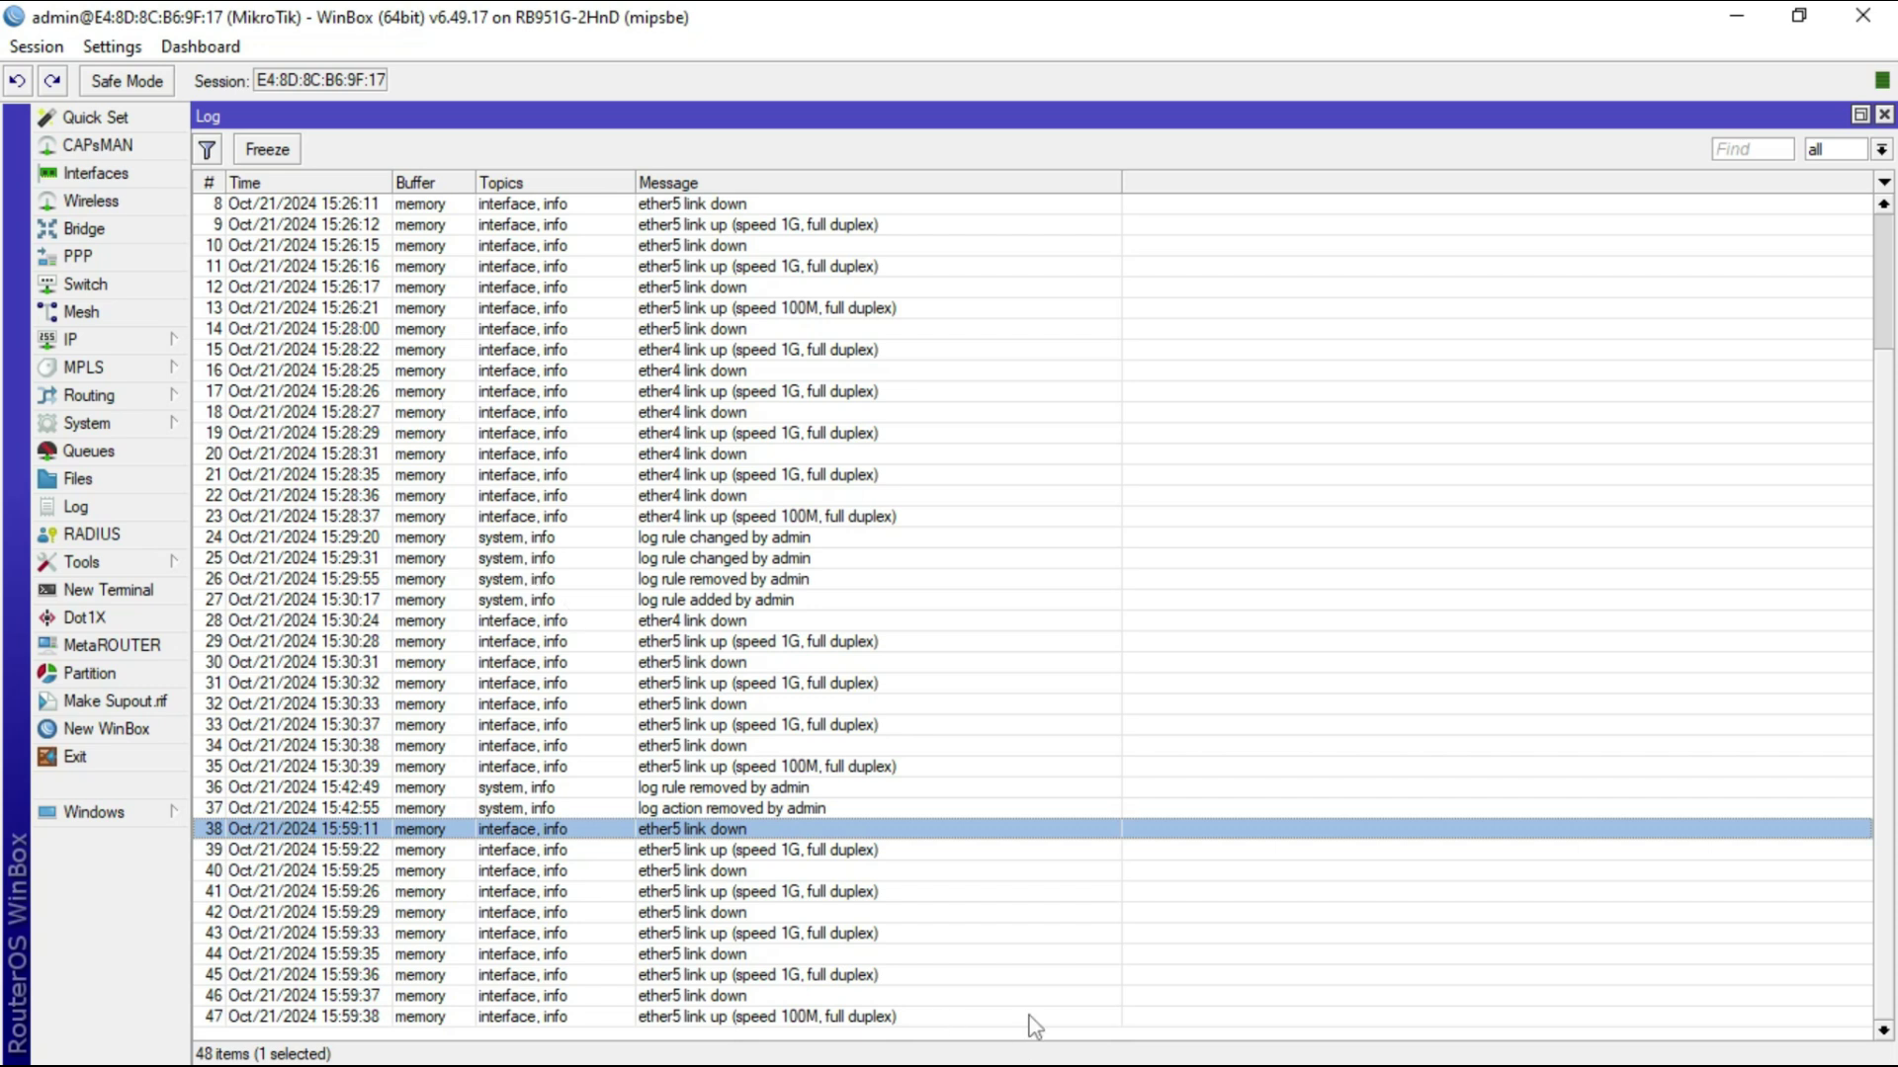
- Verify Syslog Watcher's UDP interface listens on 10.10.10.254 port 514, cancelling without changes
{"action": "key", "text": "super"}
{"action": "left_click", "coordinate": [1177, 1040]}
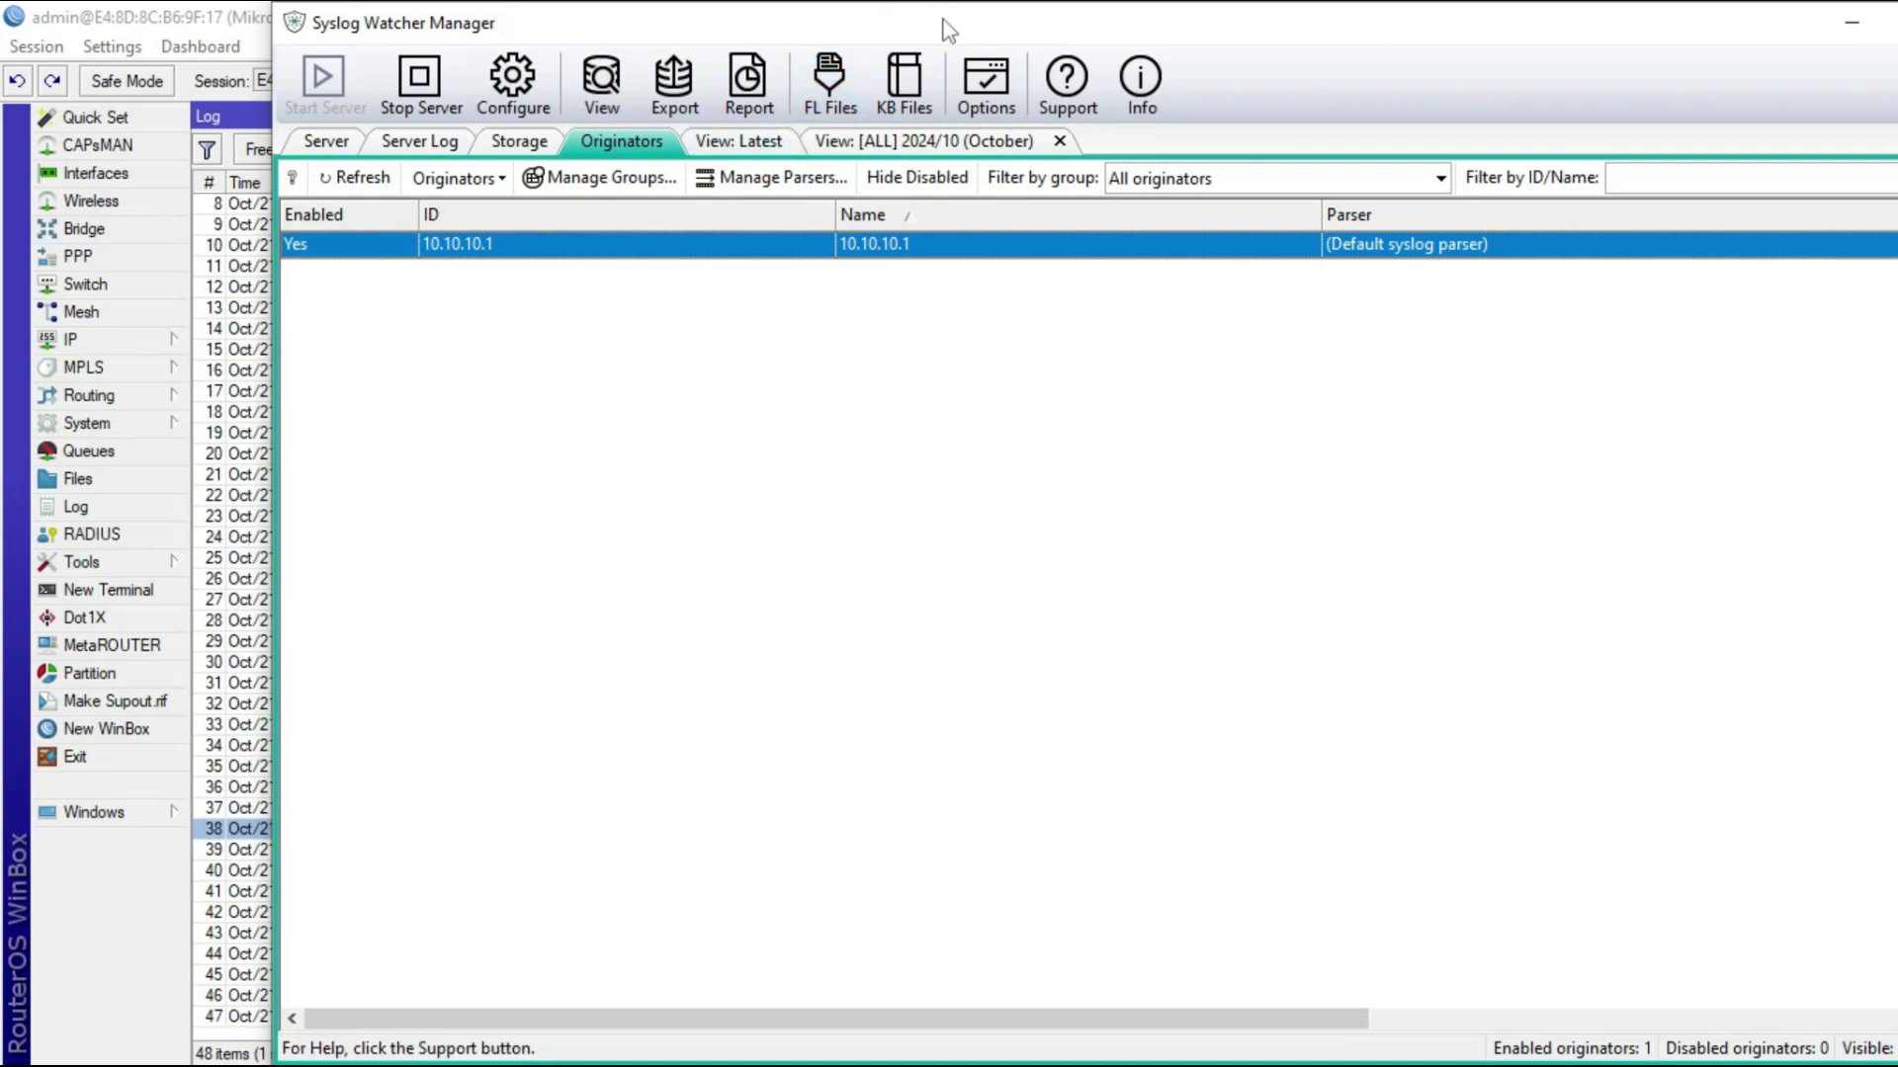
{"action": "left_click_drag", "start_coordinate": [947, 30], "coordinate": [757, 10]}
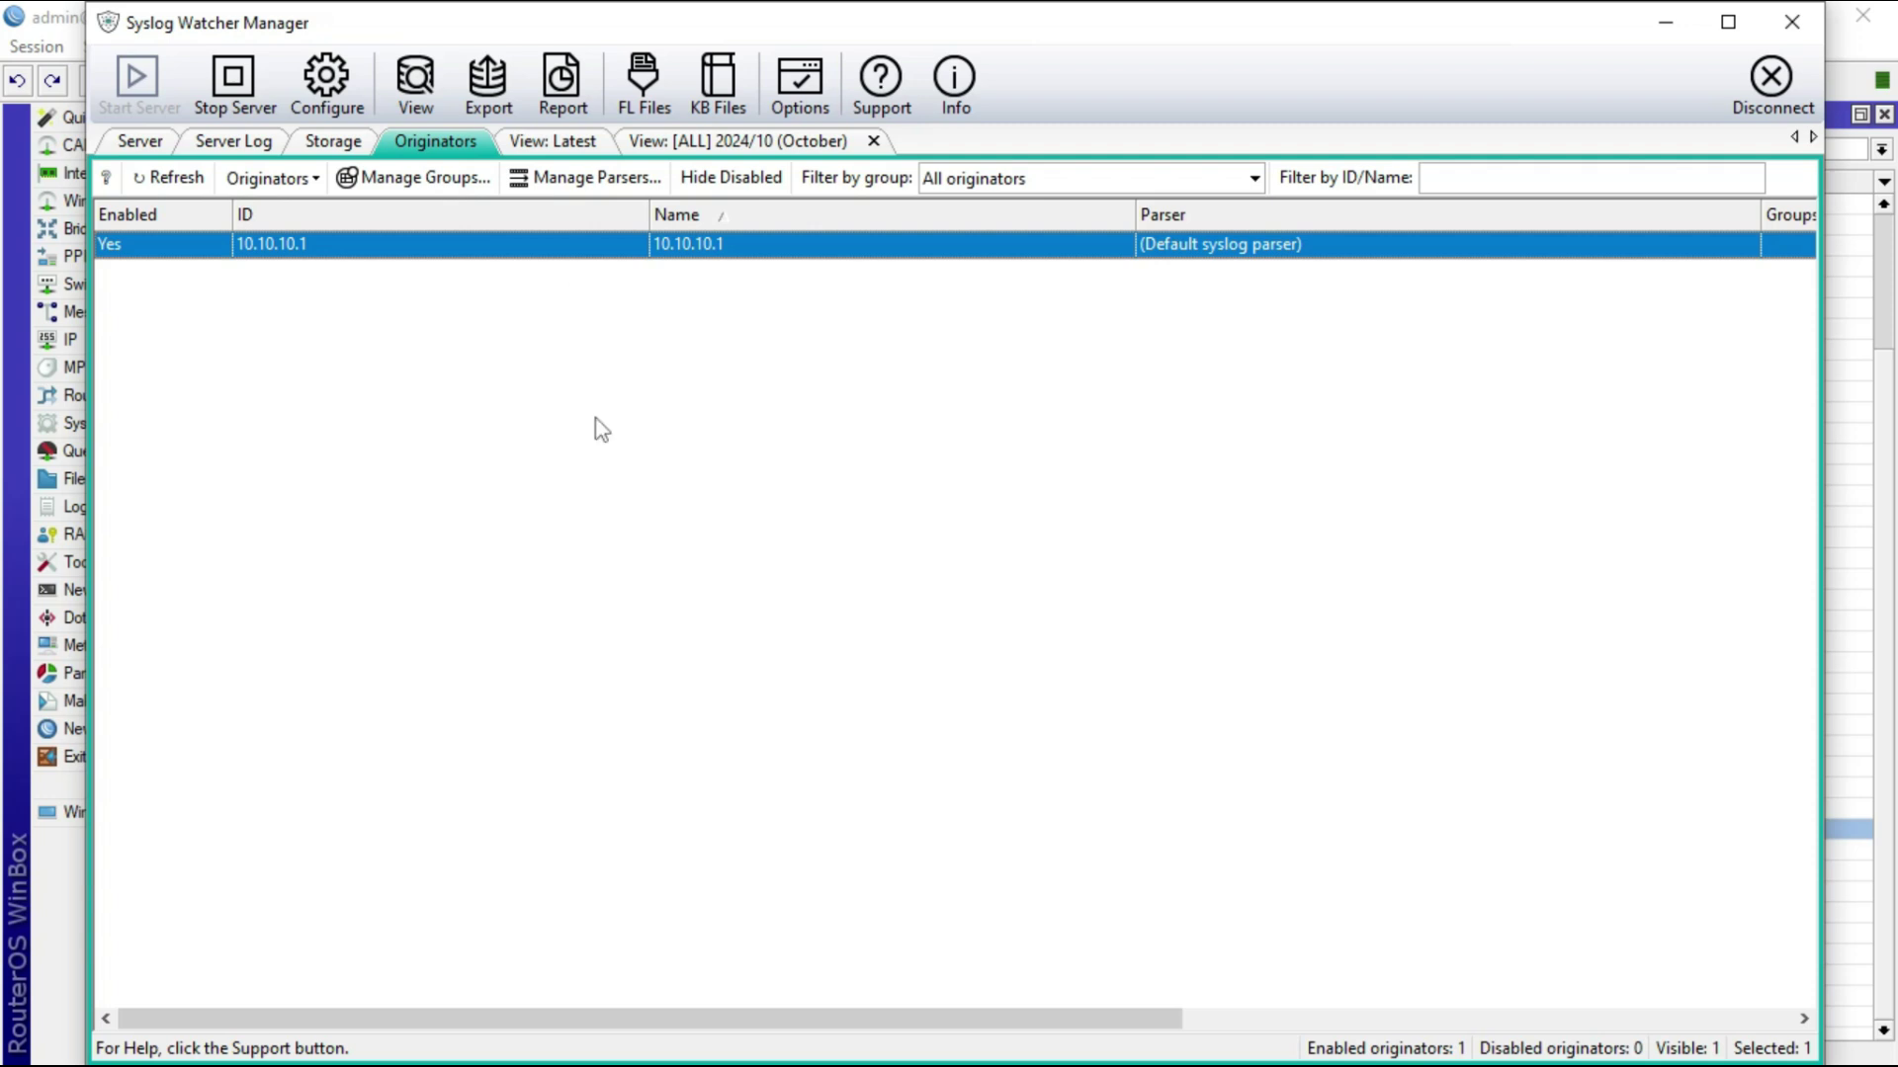
{"action": "left_click", "coordinate": [346, 81]}
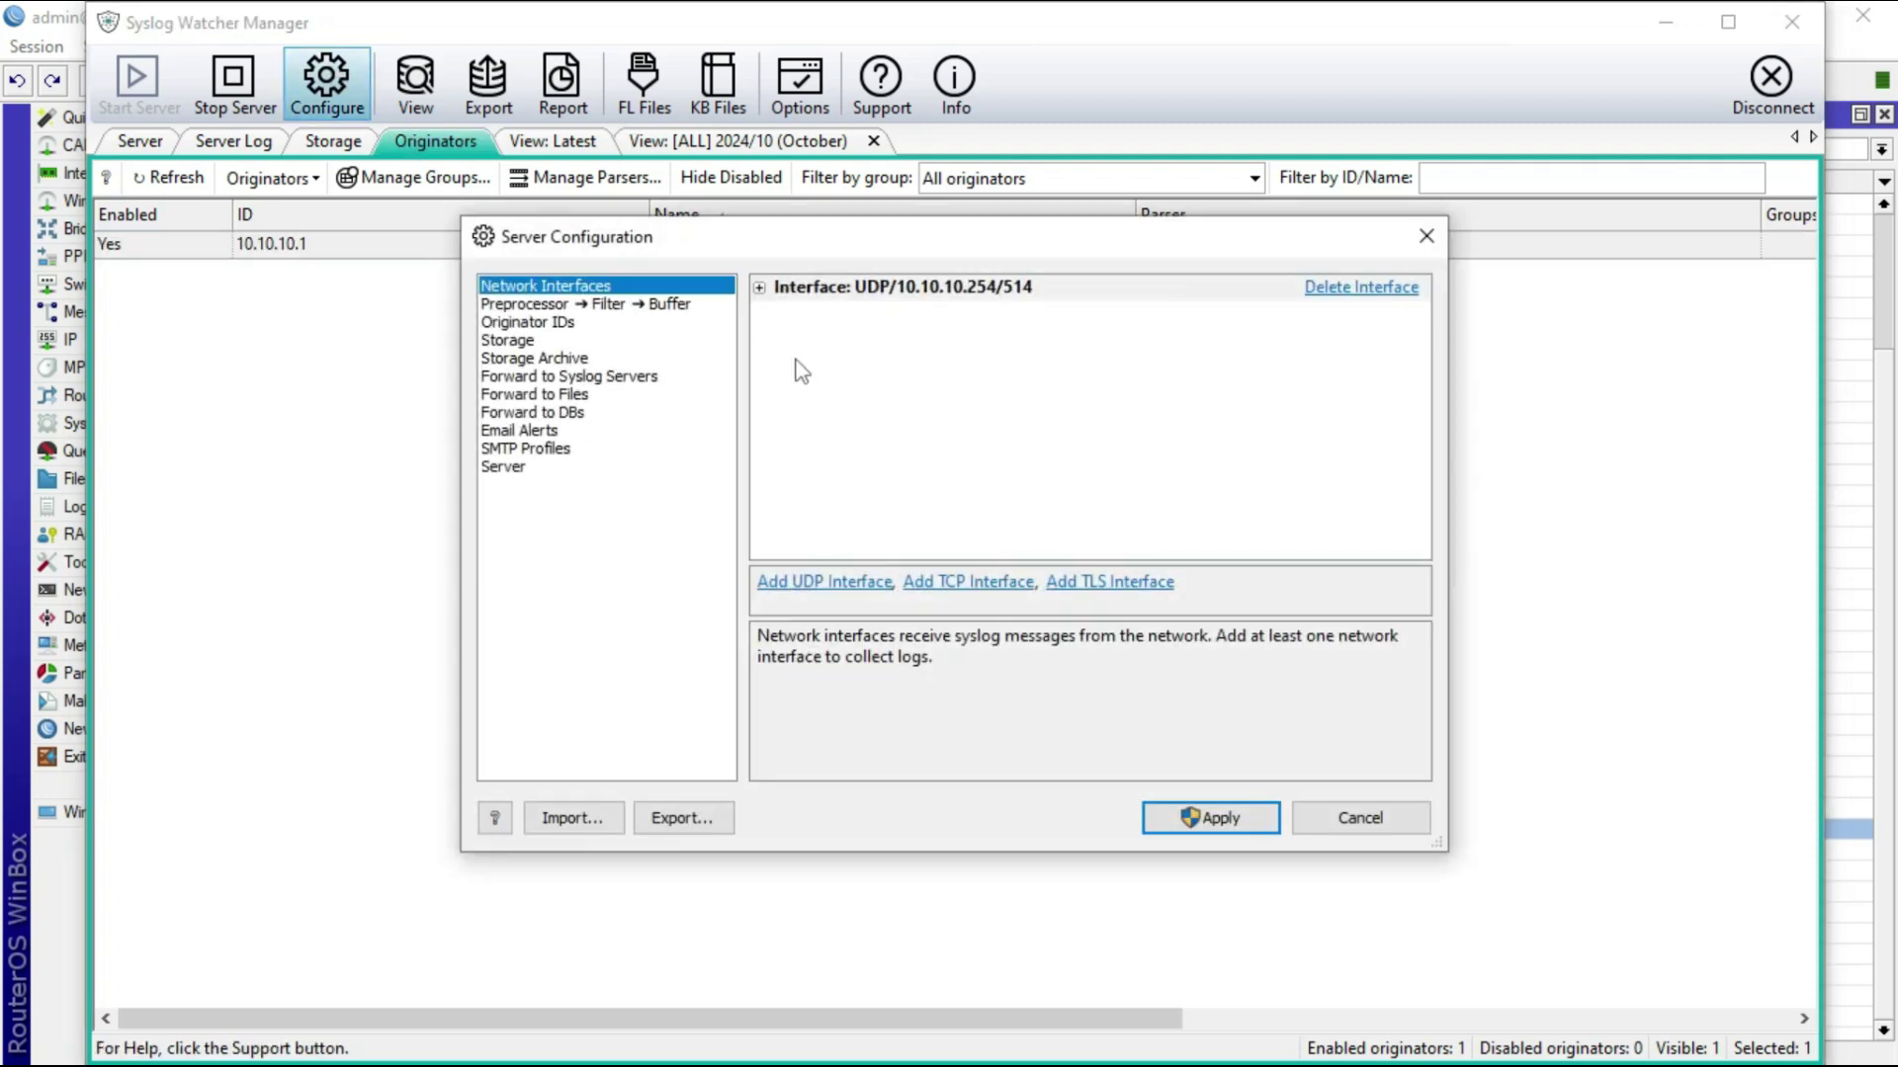
{"action": "left_click", "coordinate": [759, 288]}
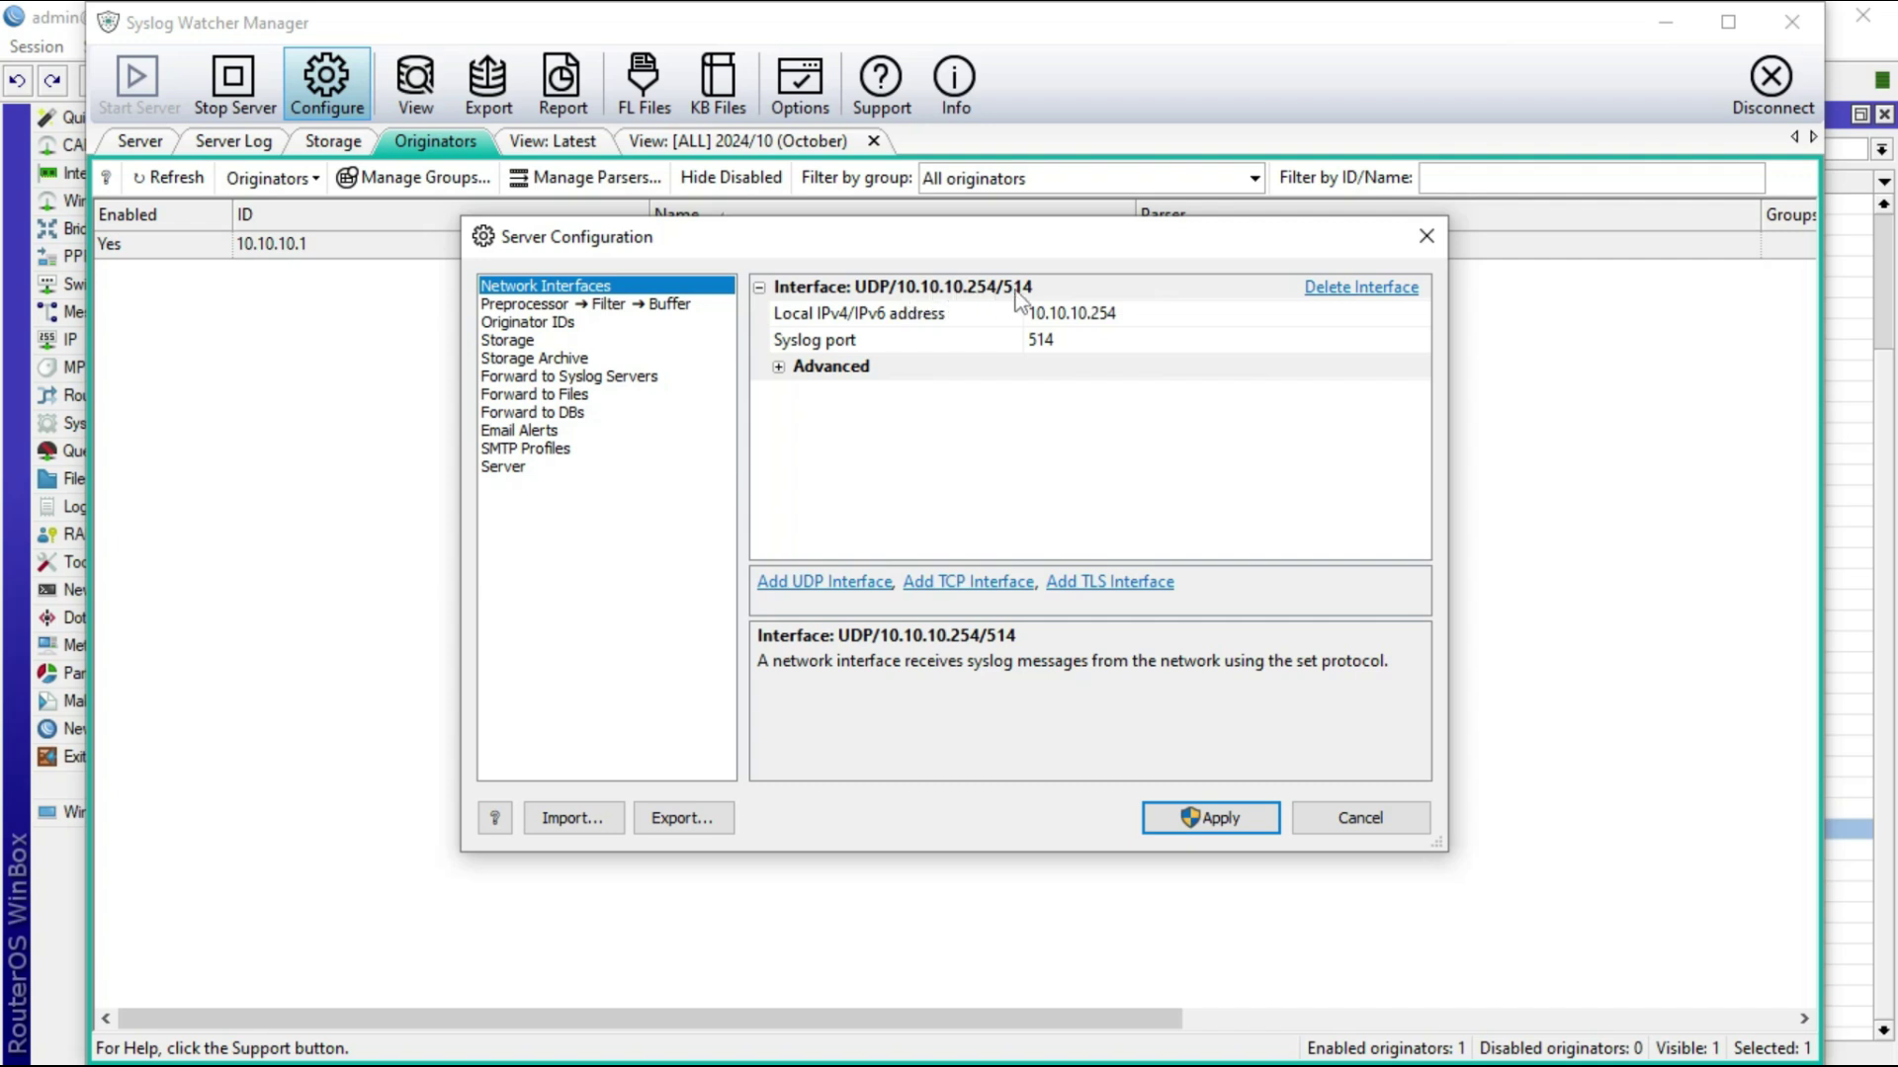
{"action": "left_click", "coordinate": [1396, 826]}
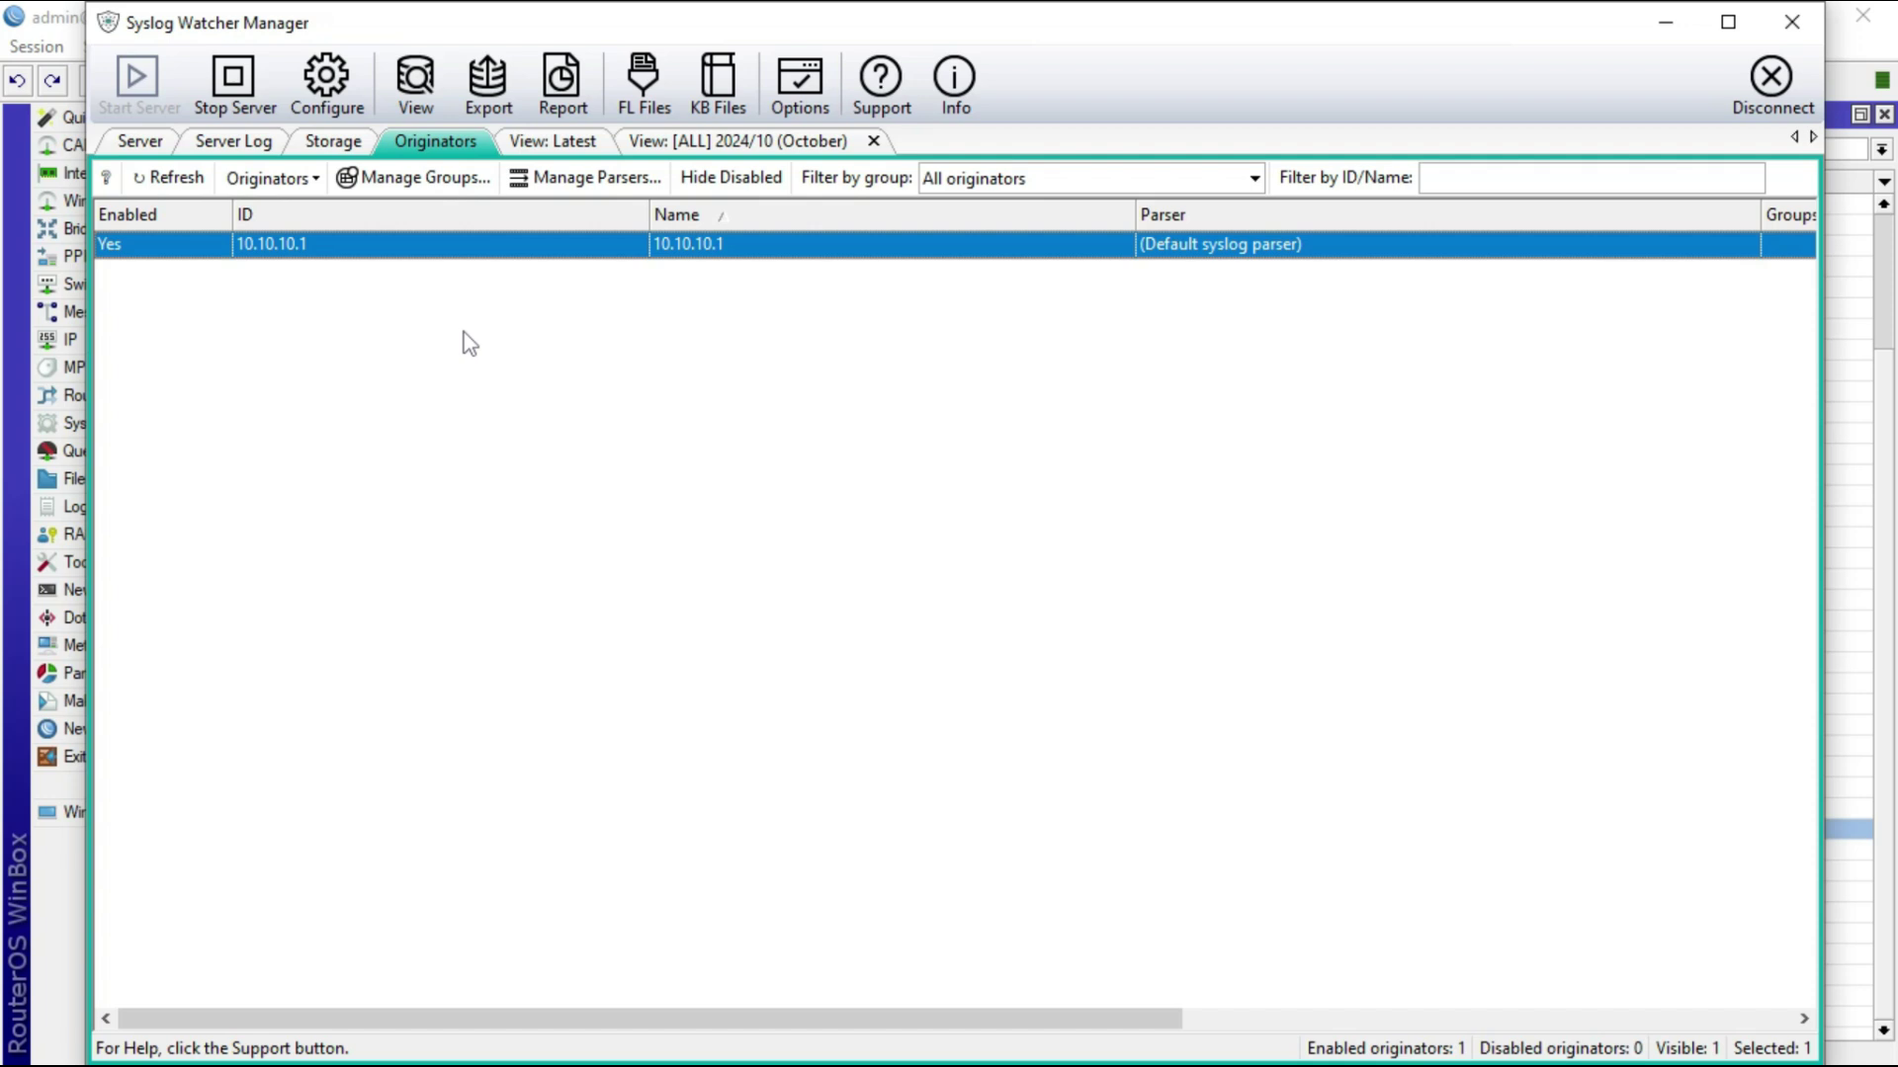
- In WinBox IP > Addresses, confirm ether1 has 10.10.10.1/24, then close the list
{"action": "left_click", "coordinate": [54, 40]}
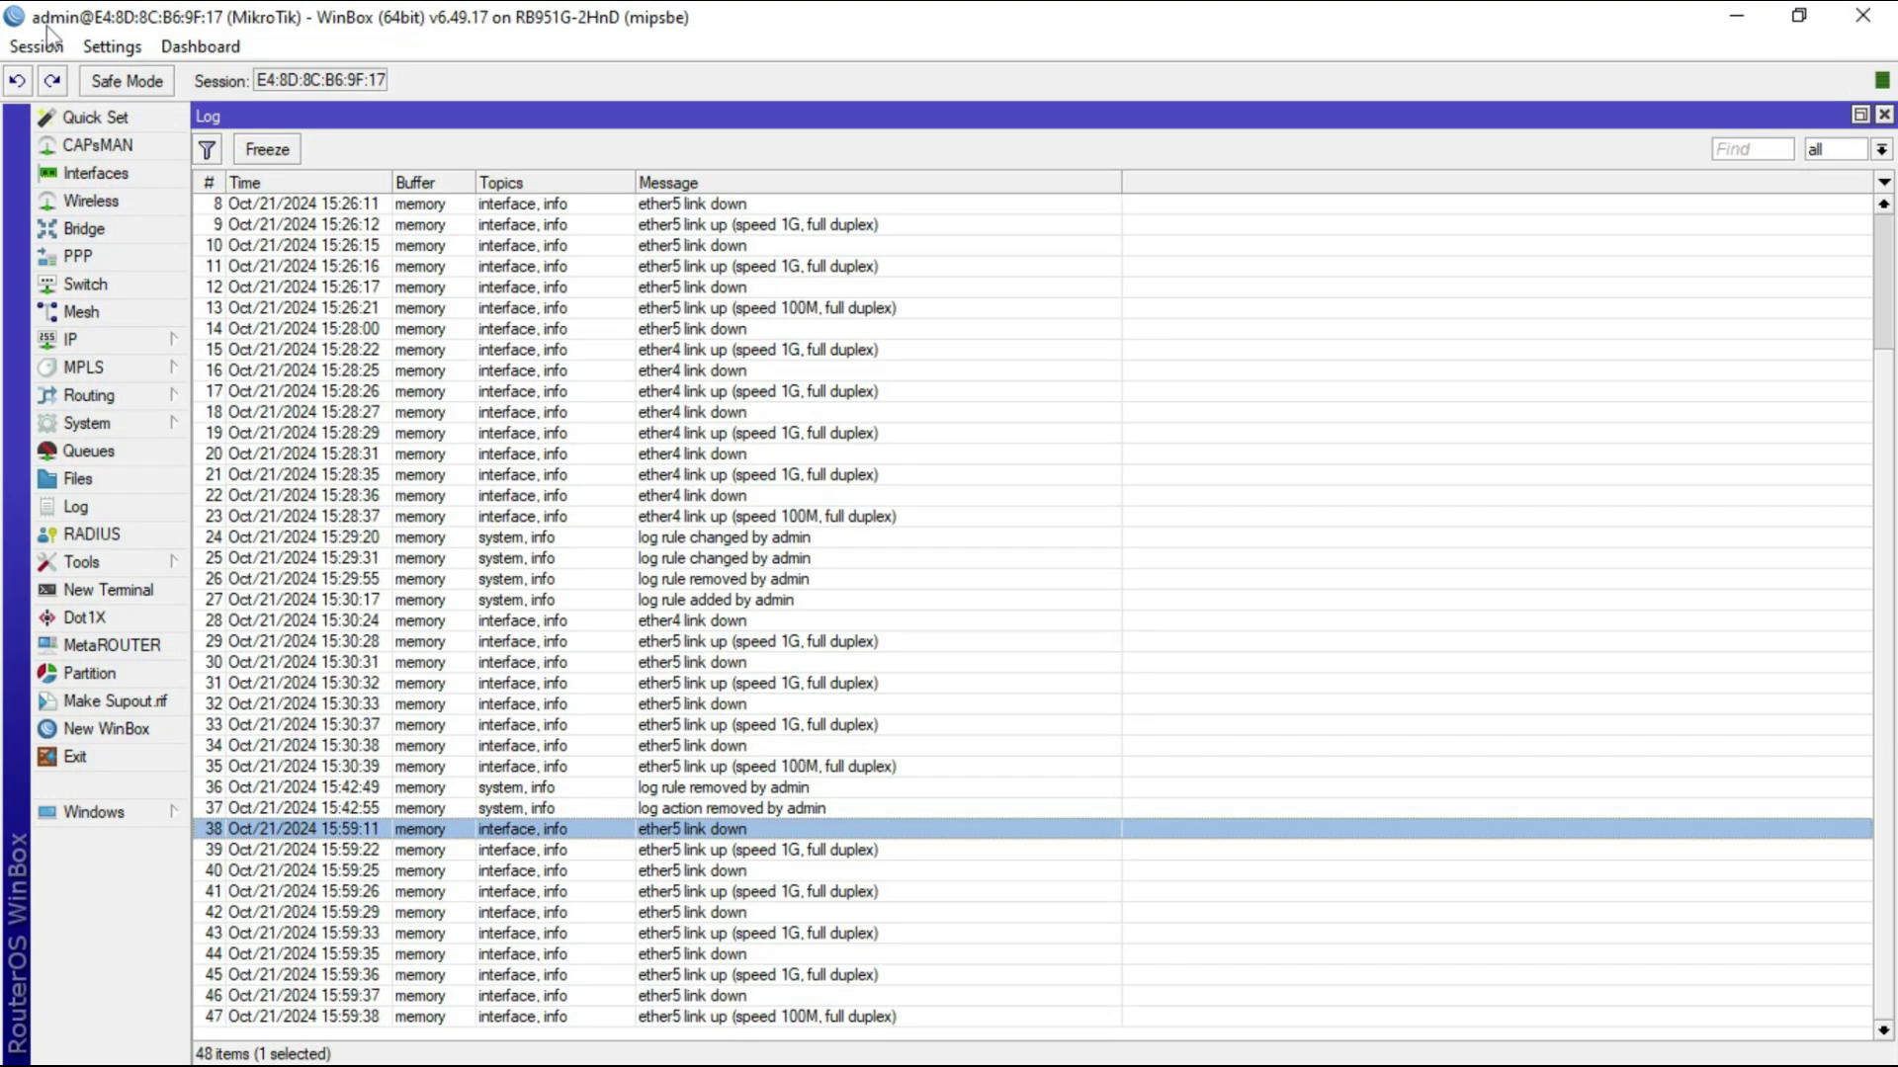
{"action": "left_click", "coordinate": [119, 341]}
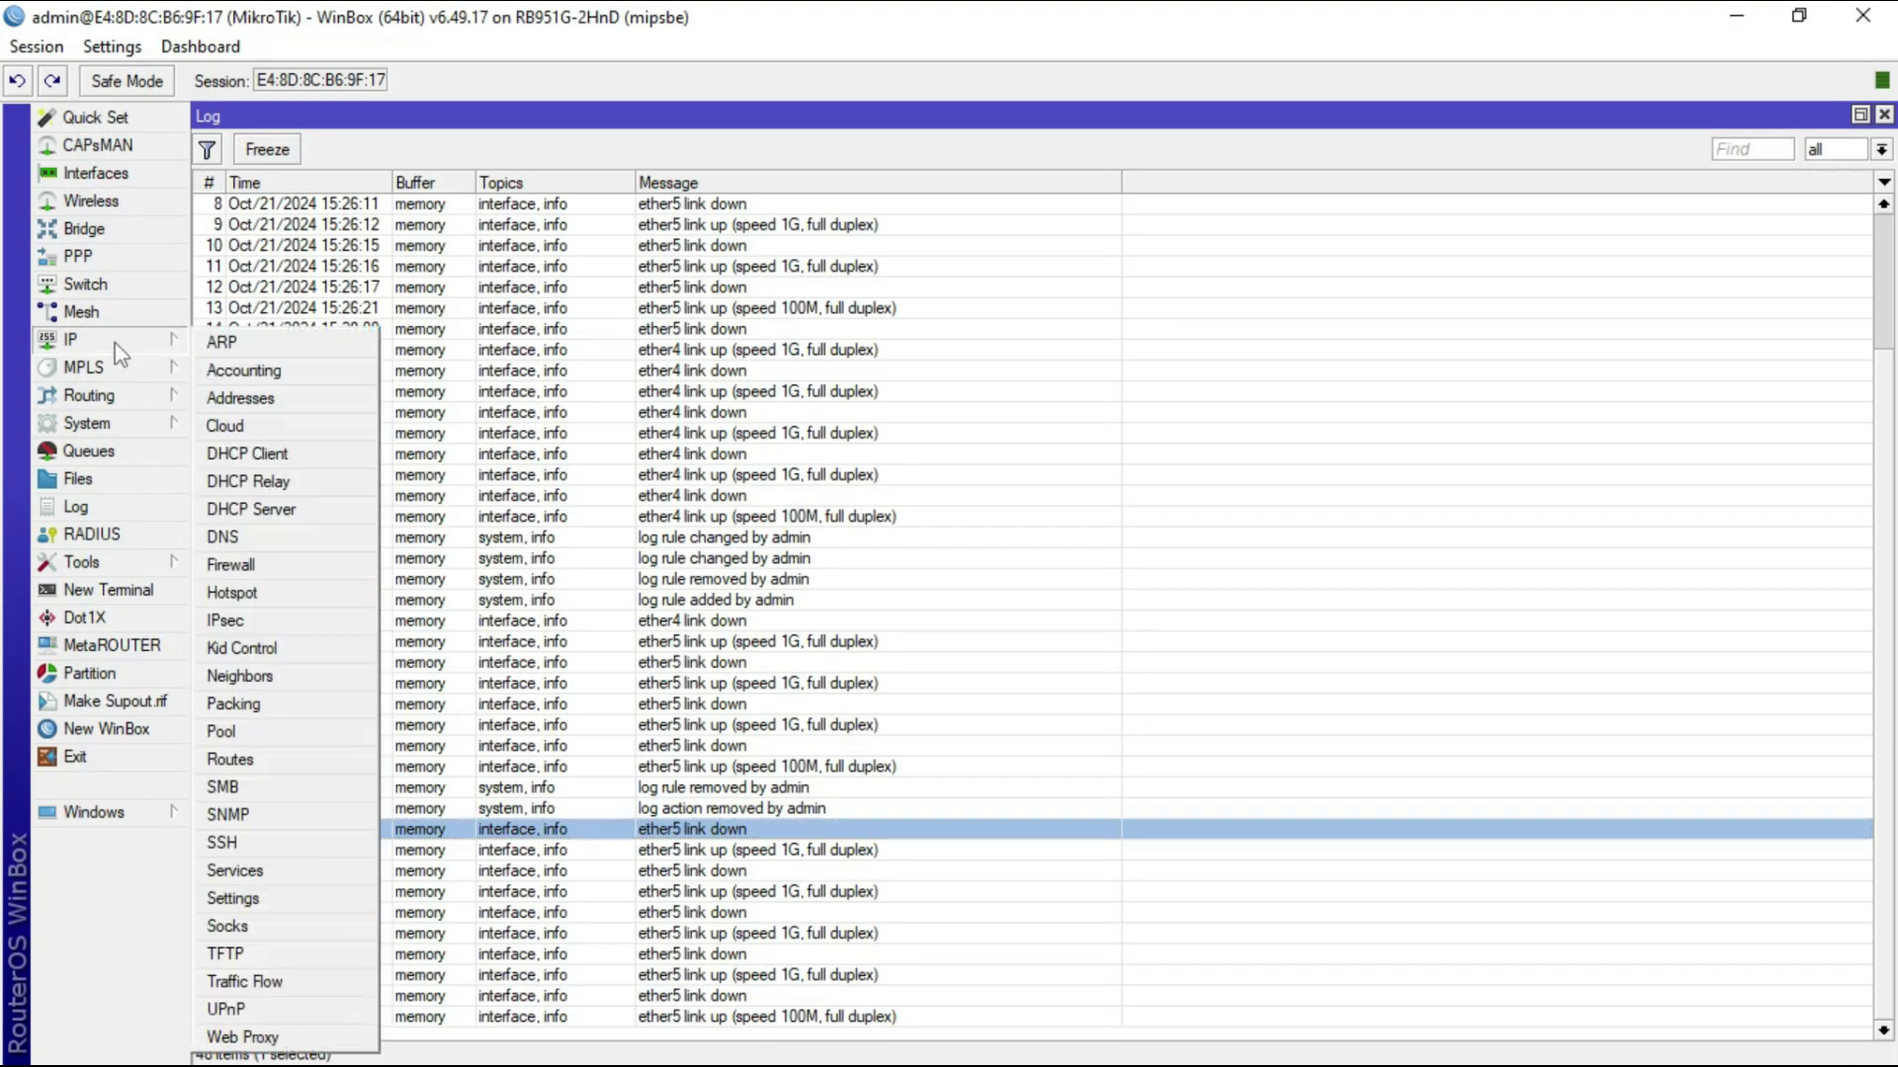
{"action": "left_click", "coordinate": [257, 403]}
{"action": "left_click", "coordinate": [937, 449]}
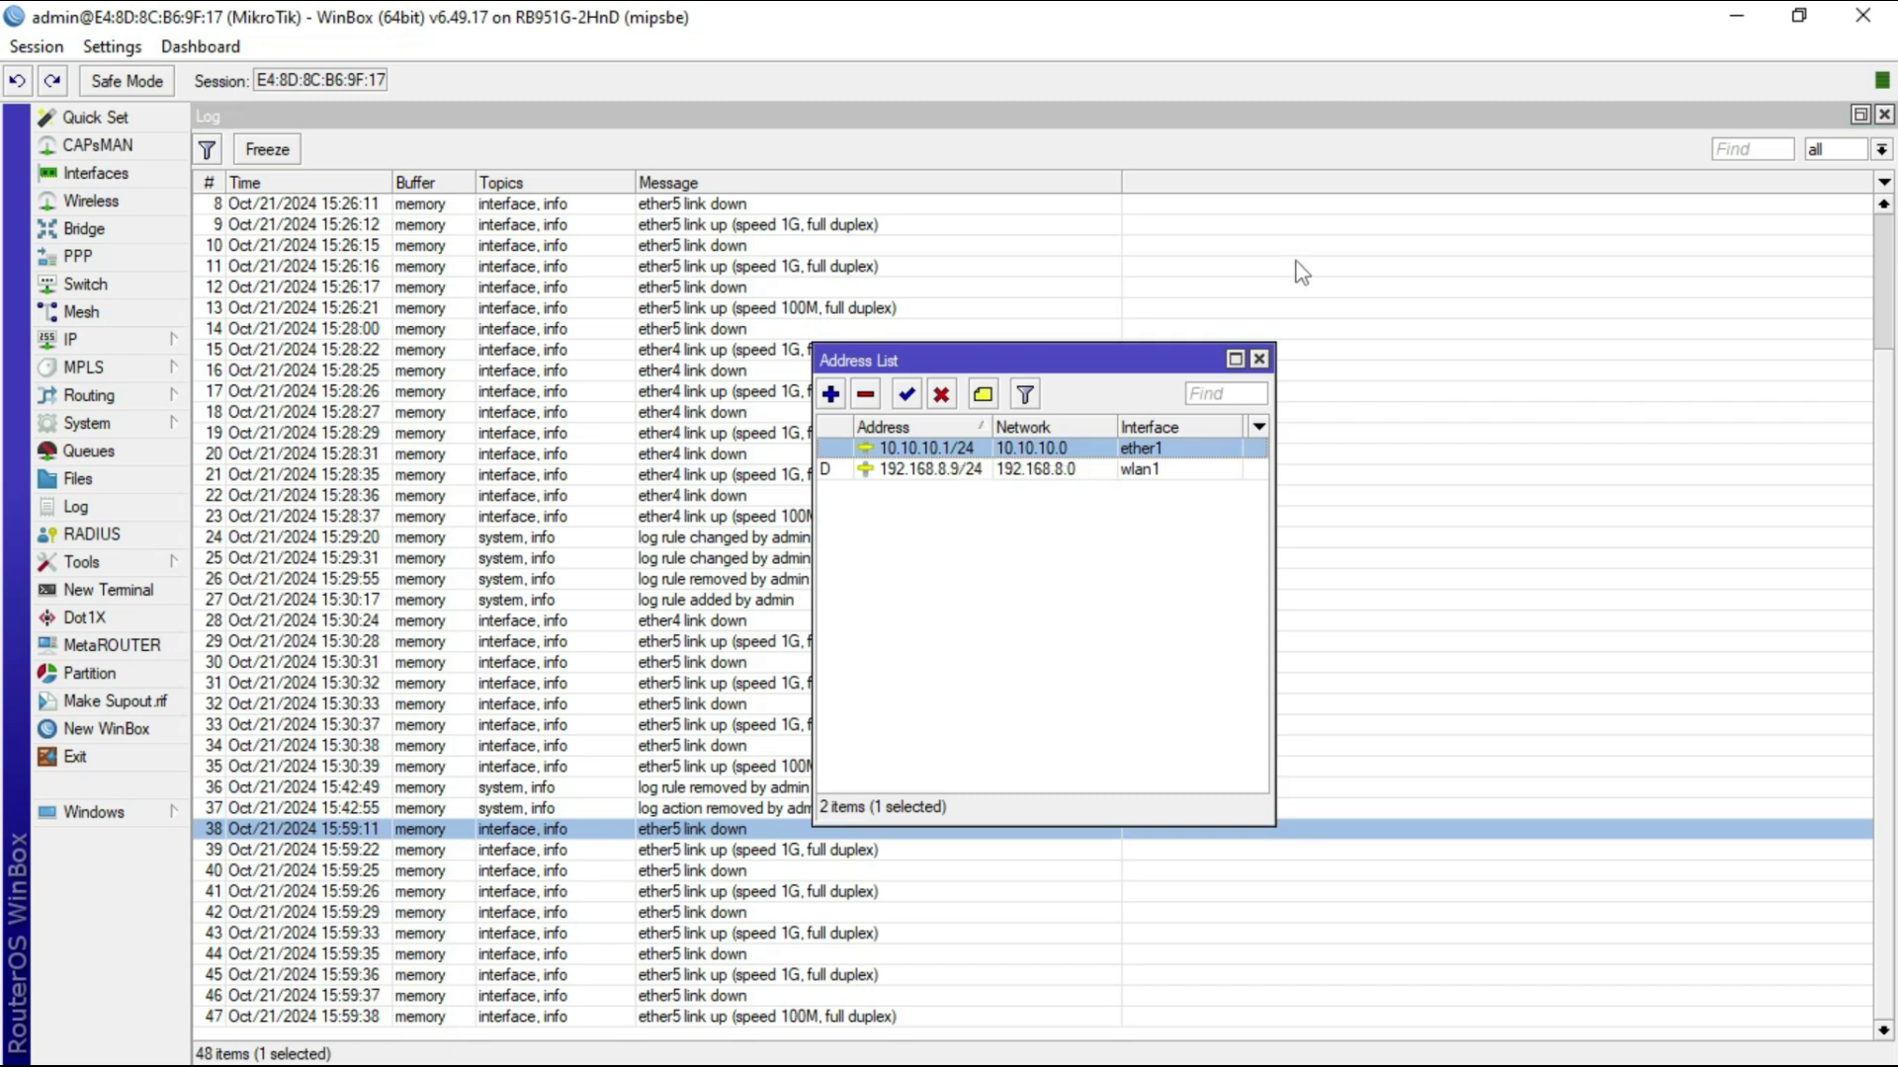
{"action": "left_click", "coordinate": [1259, 360]}
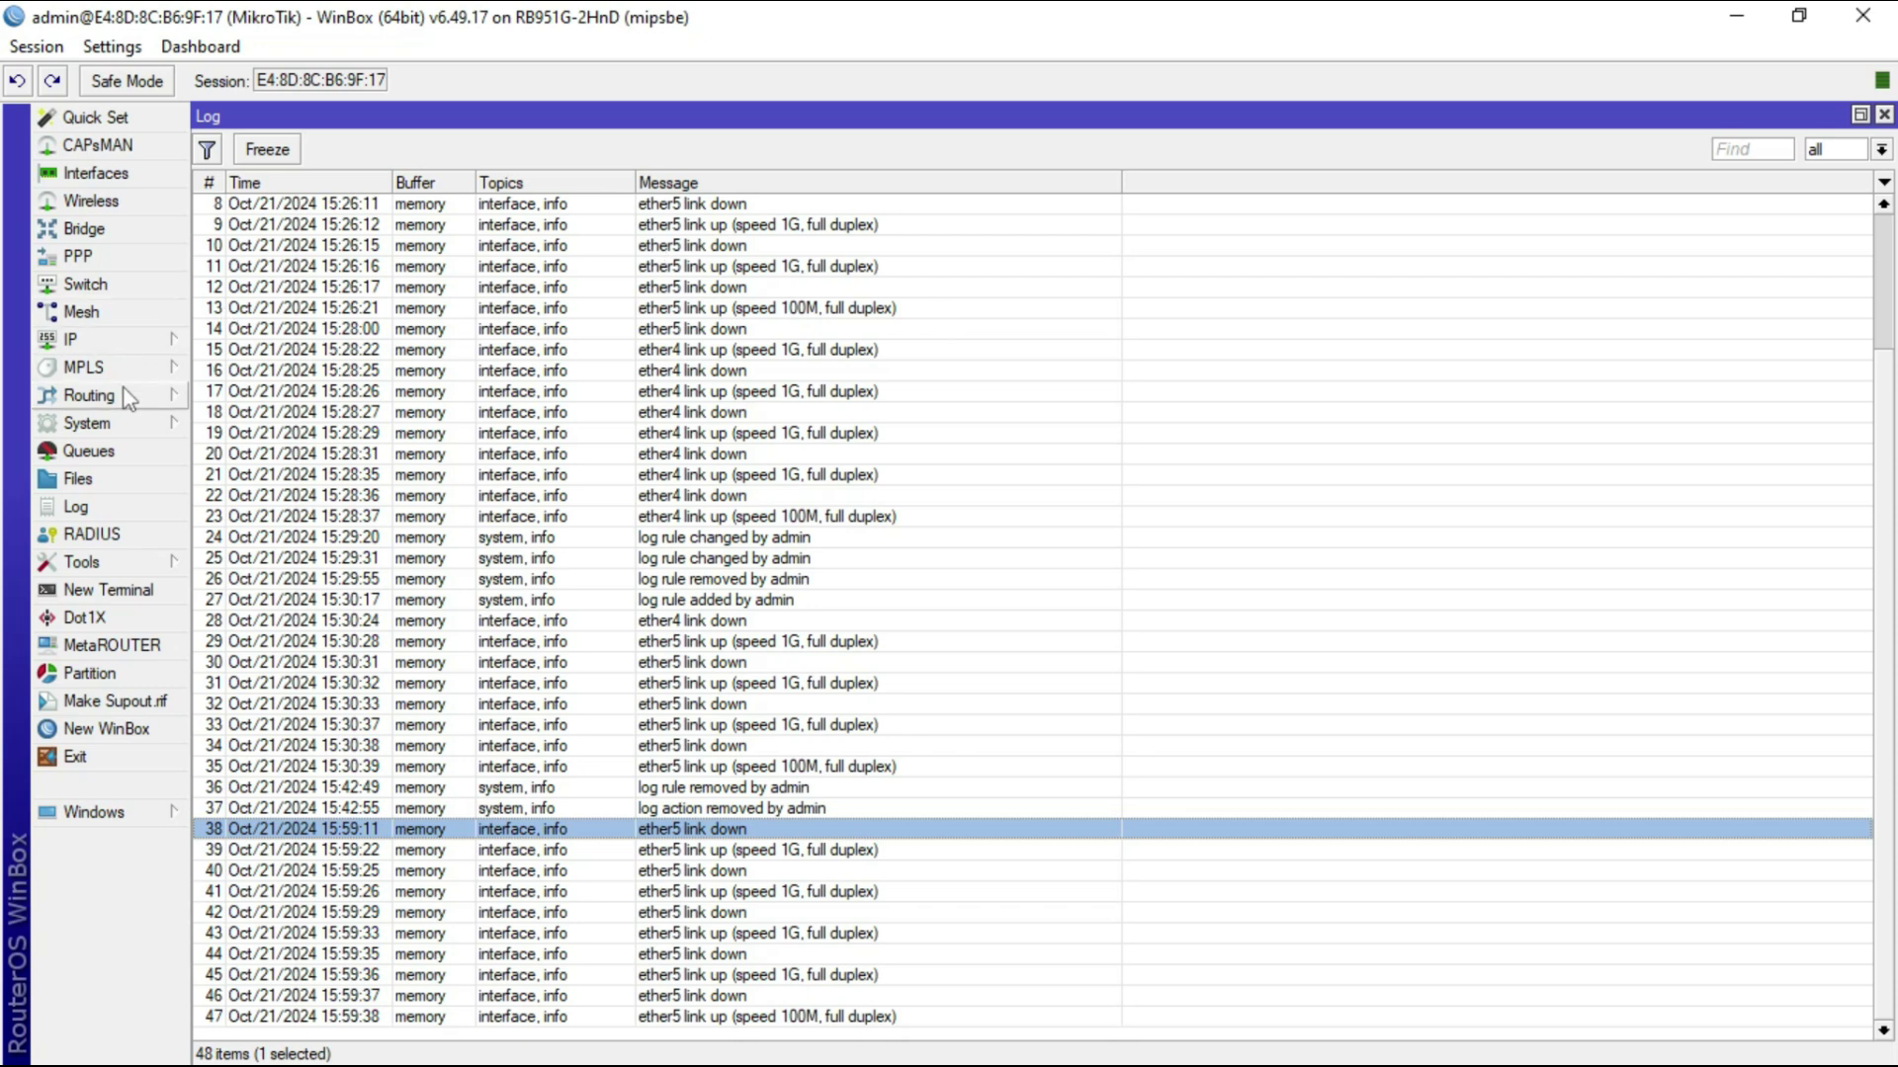
- Reopen System > Logging and move the window left over the log
{"action": "left_click", "coordinate": [114, 424]}
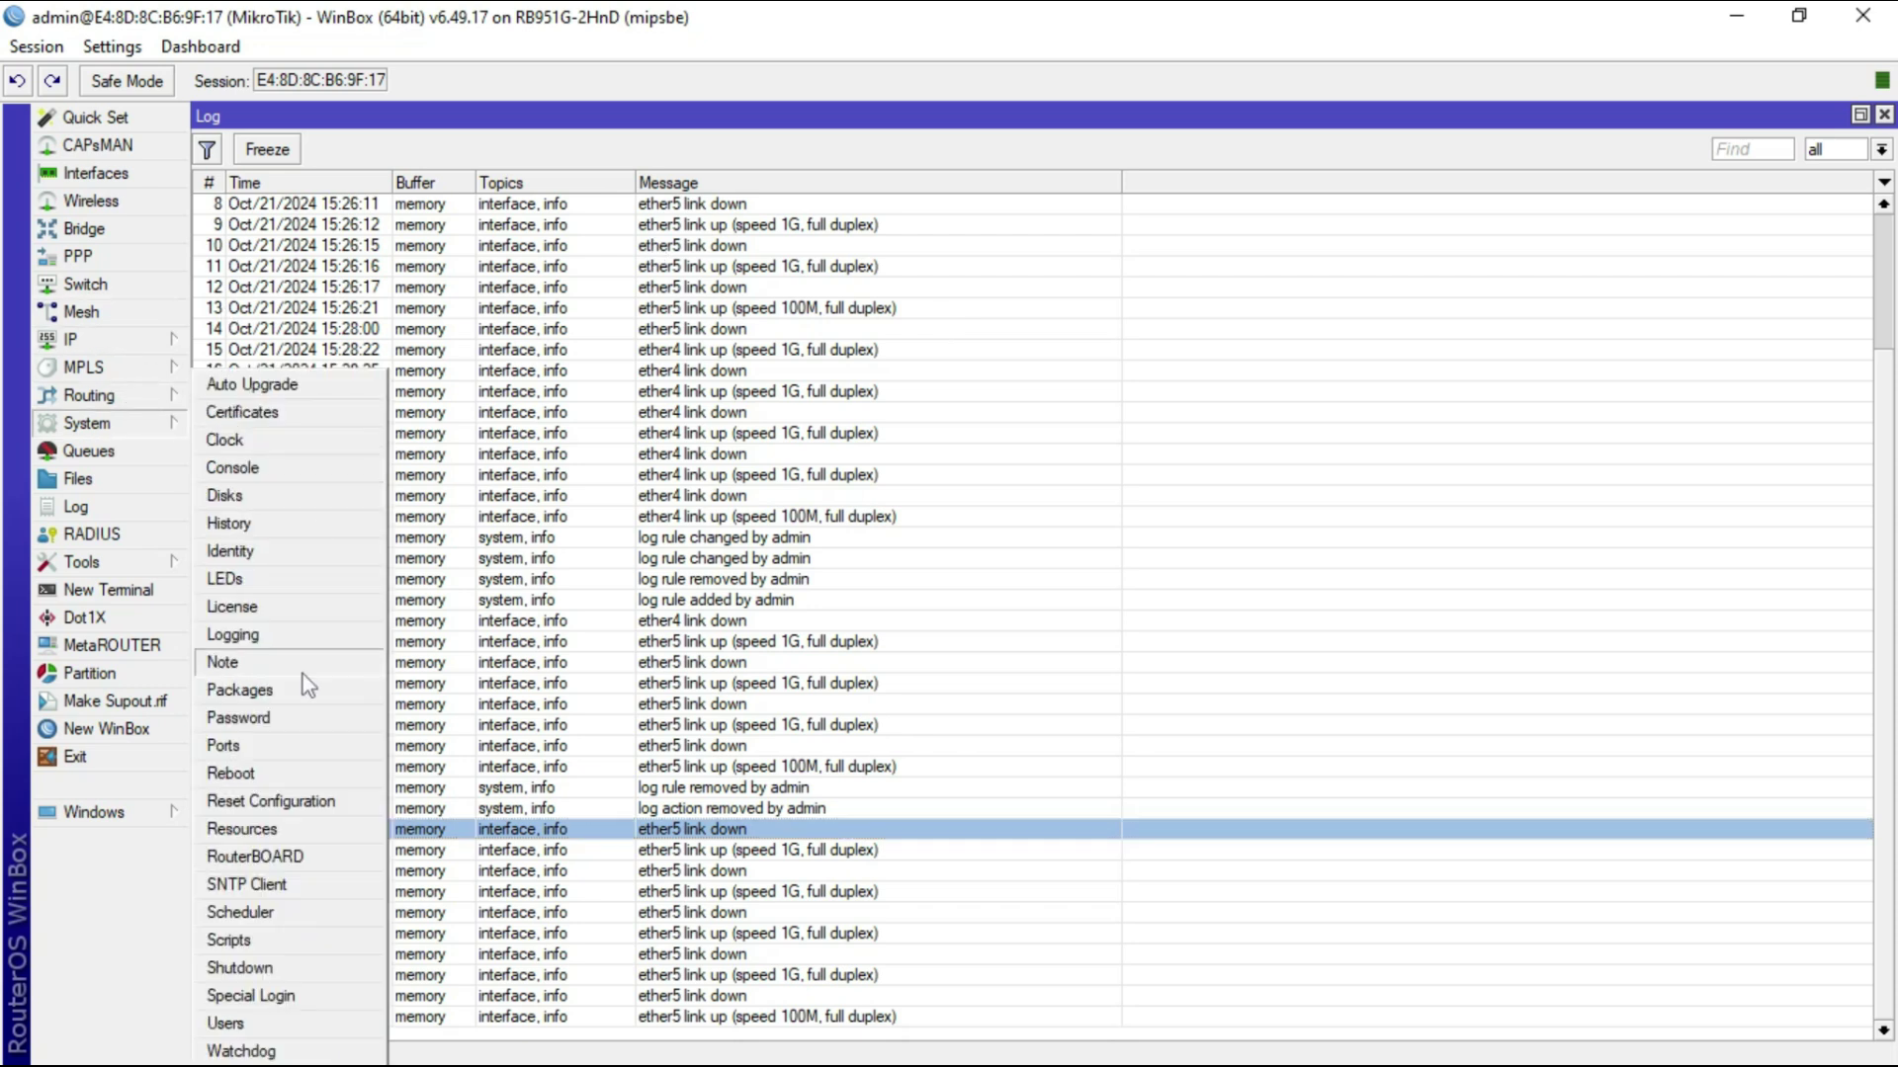
{"action": "left_click", "coordinate": [269, 635]}
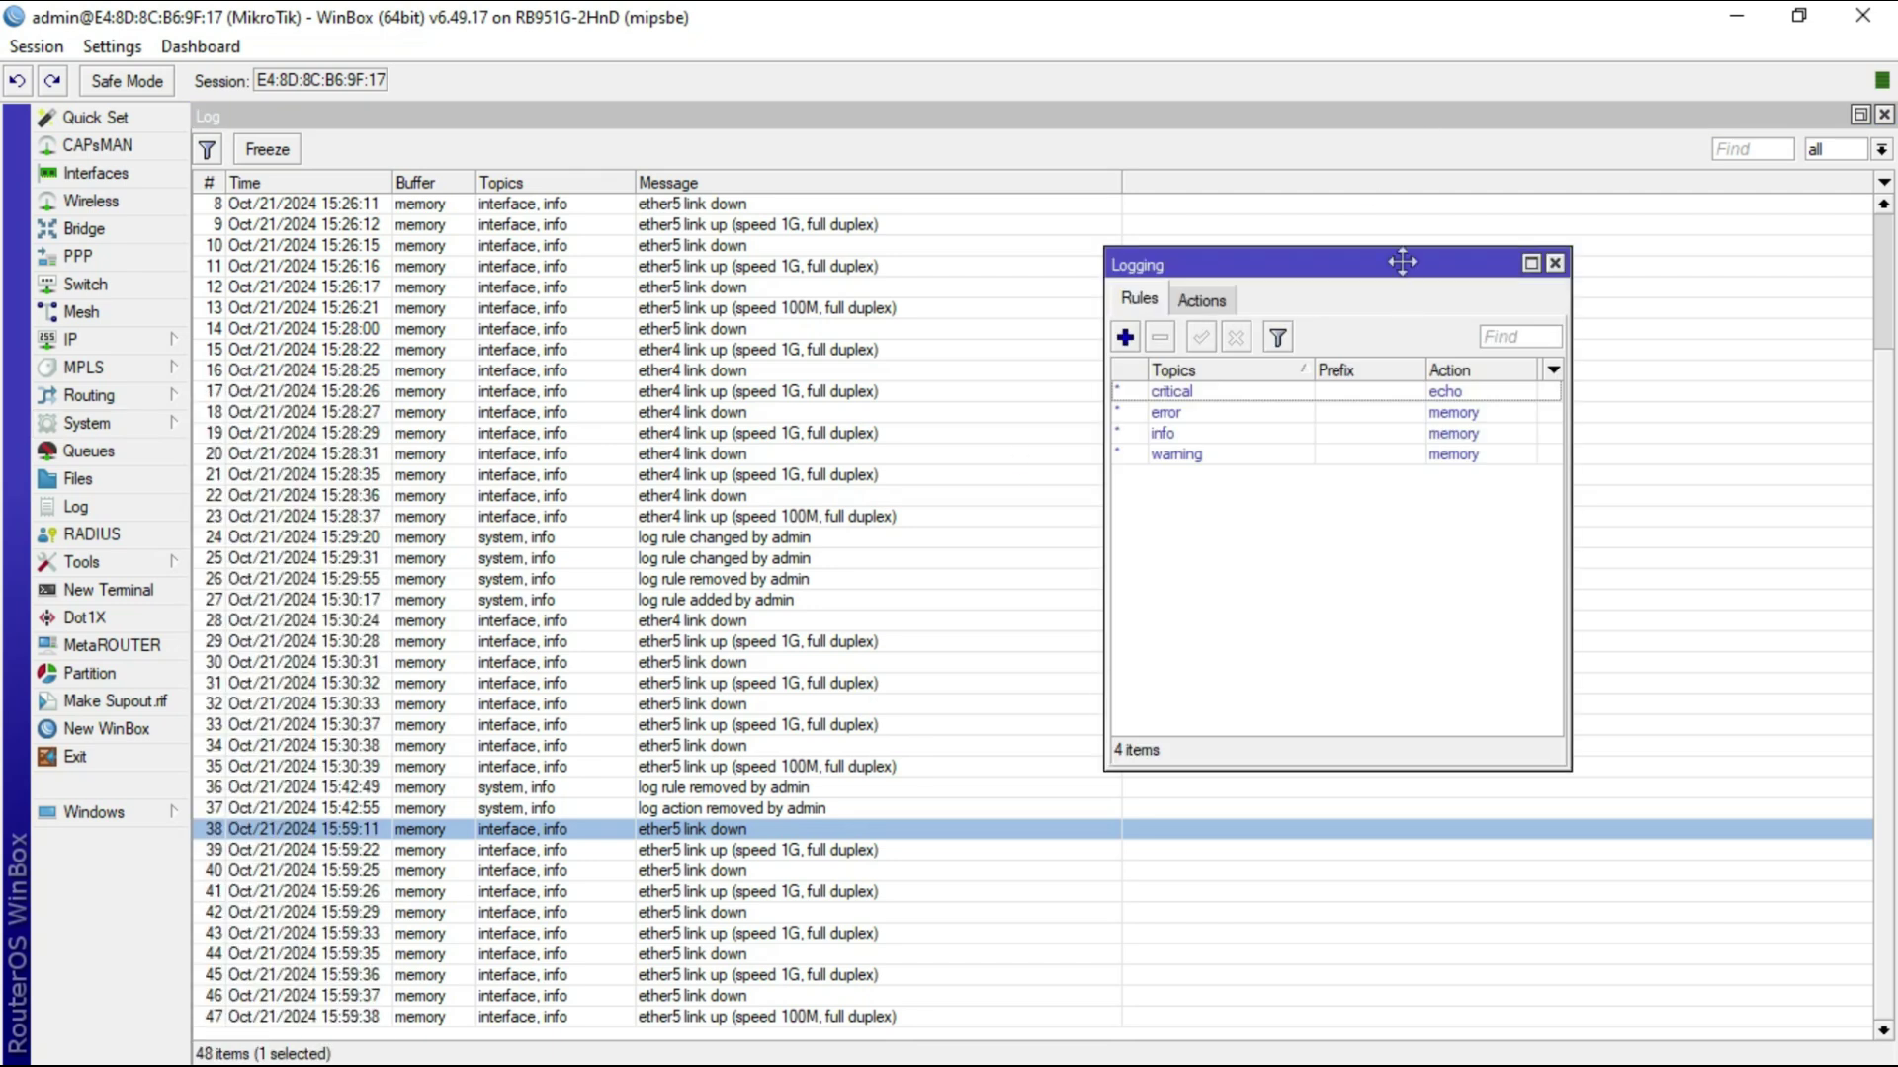
{"action": "left_click_drag", "start_coordinate": [1403, 265], "coordinate": [1136, 263]}
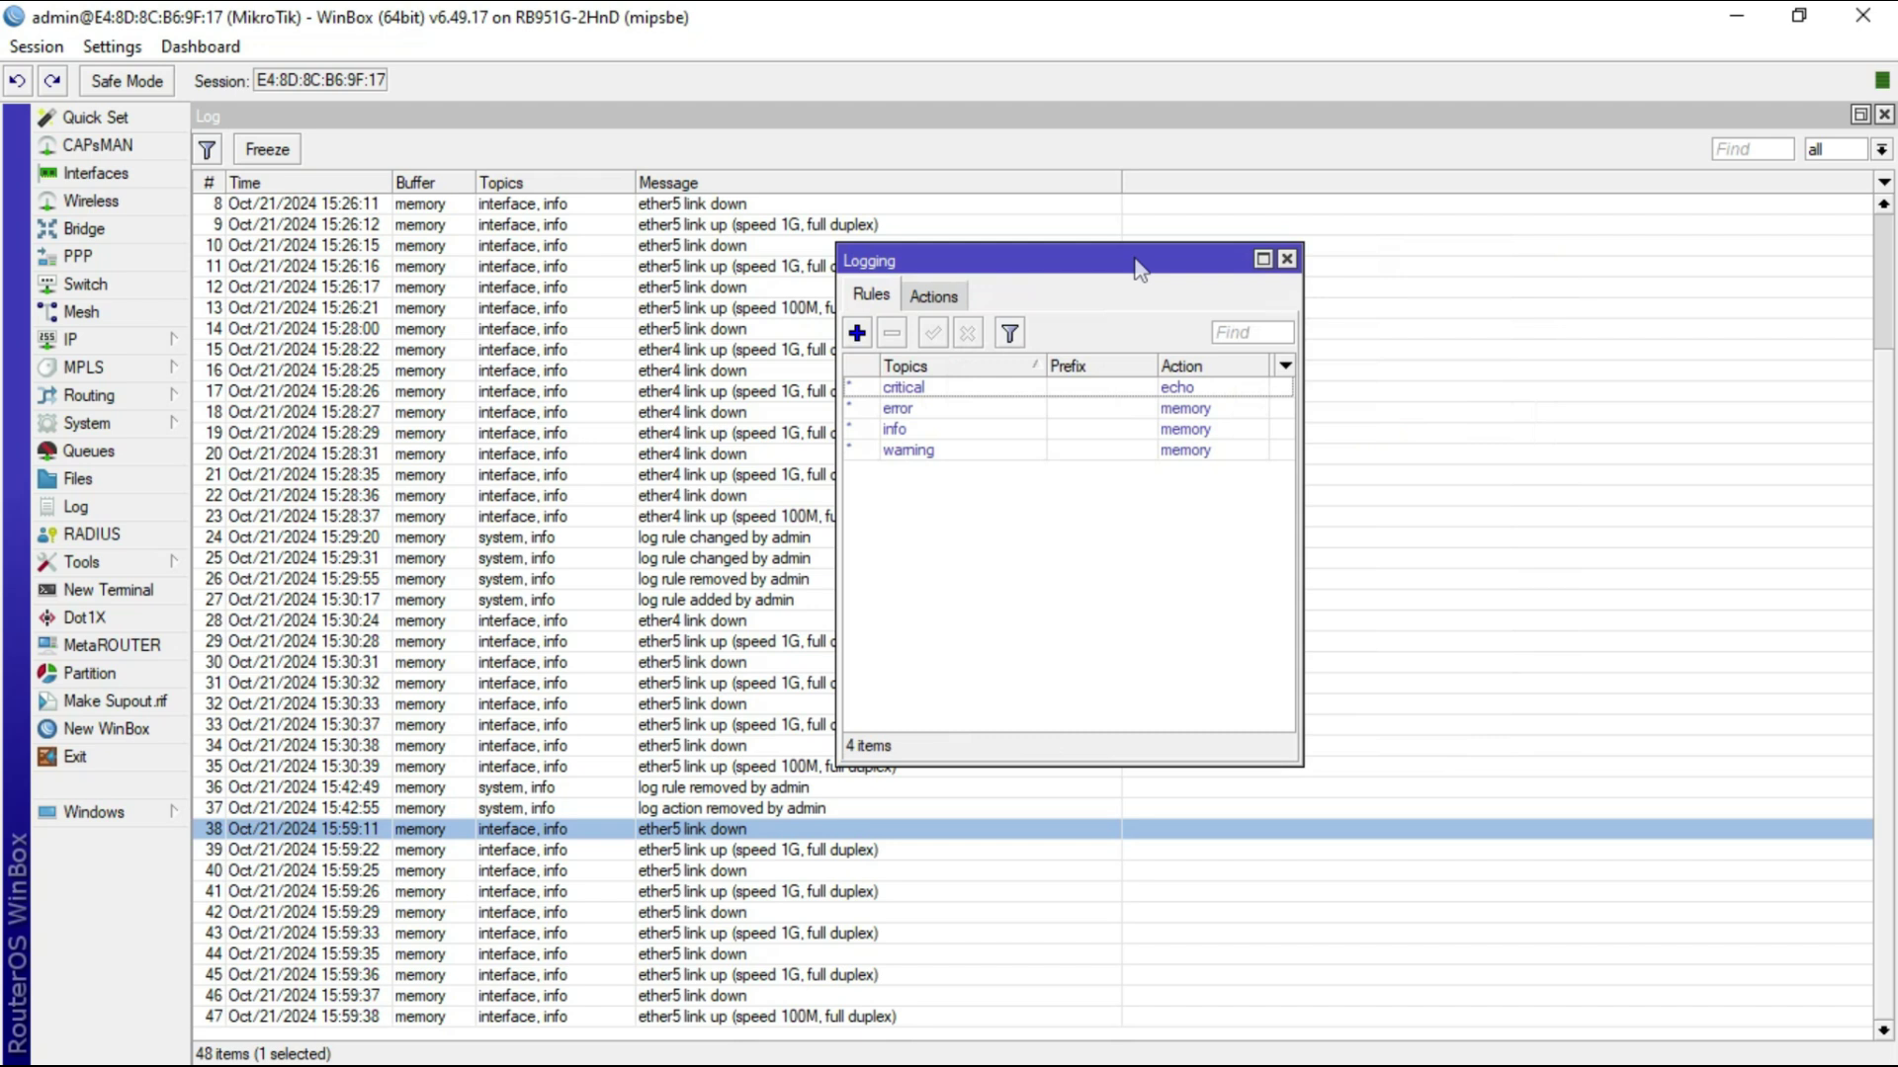
- Create a new log action named ExtSyslog with type remote
{"action": "left_click", "coordinate": [924, 294]}
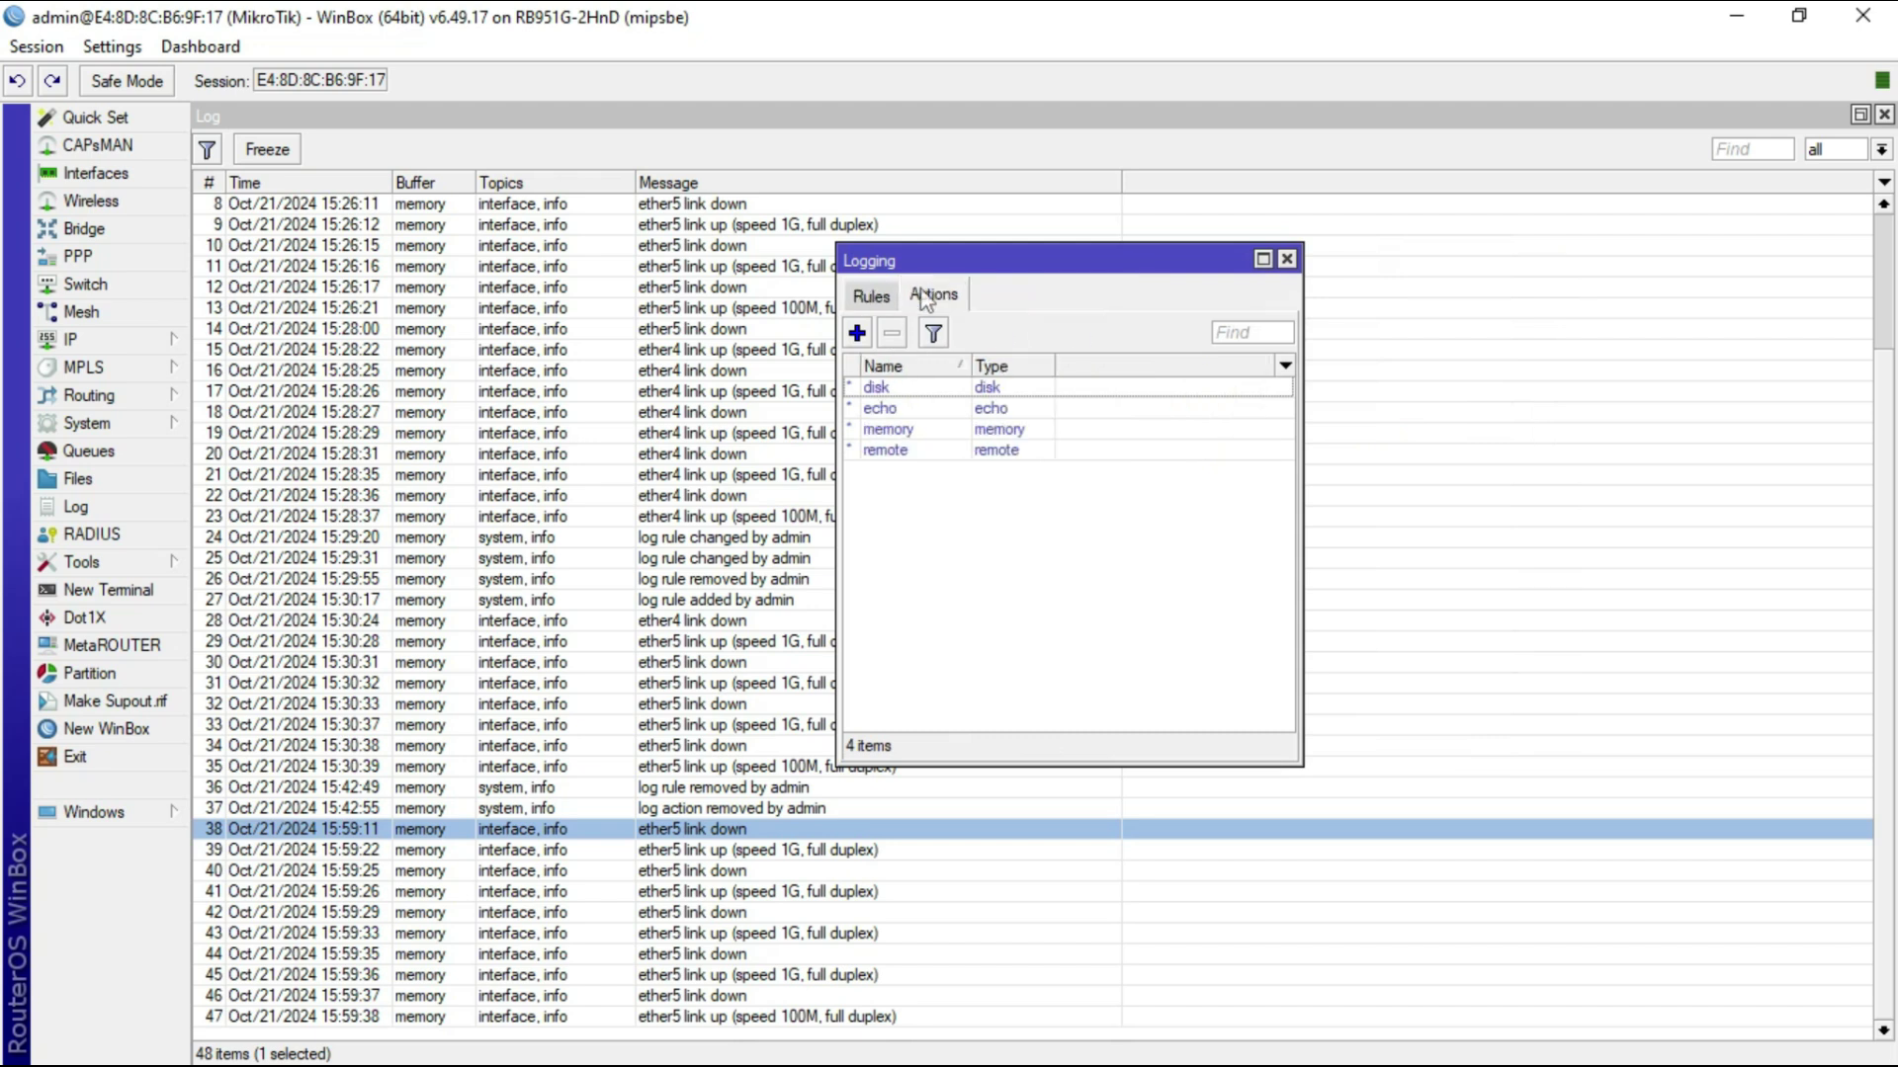
{"action": "left_click", "coordinate": [856, 334]}
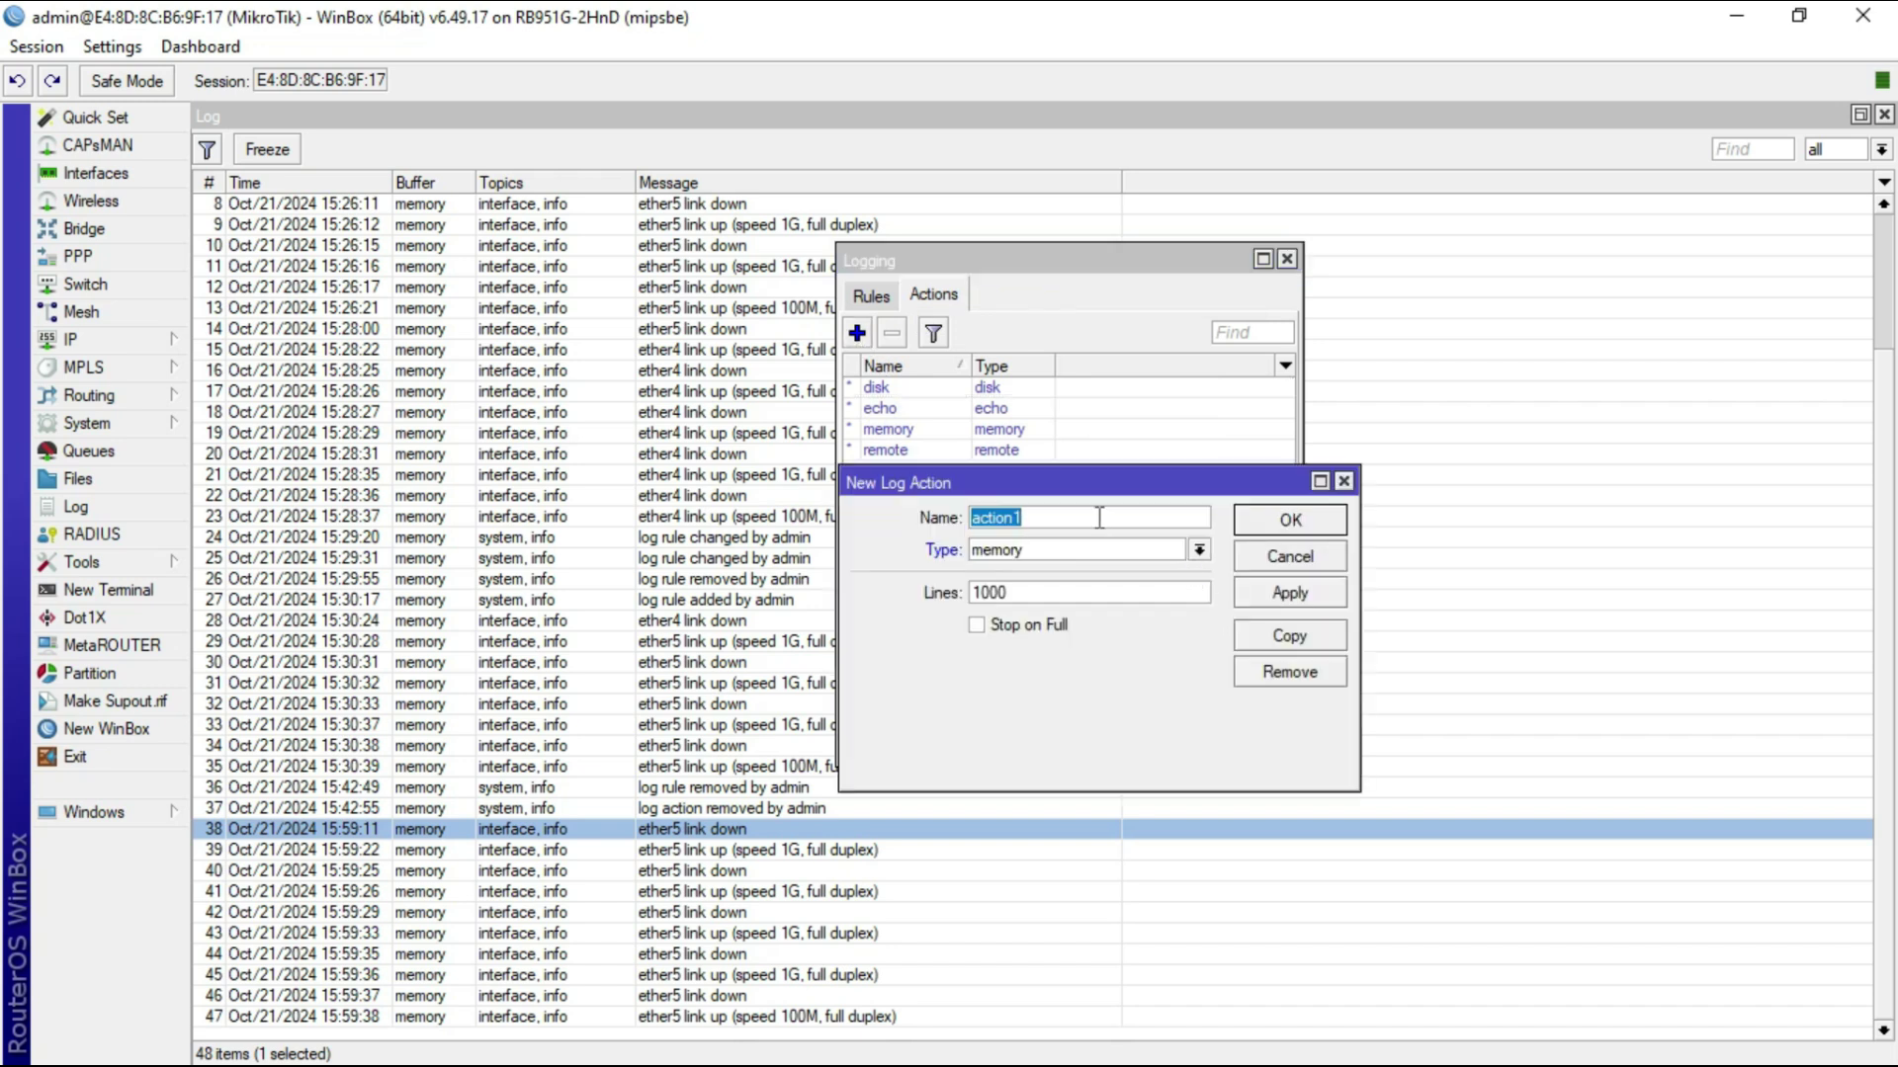
{"action": "type", "text": "ExtSyslog"}
{"action": "left_click", "coordinate": [1198, 551]}
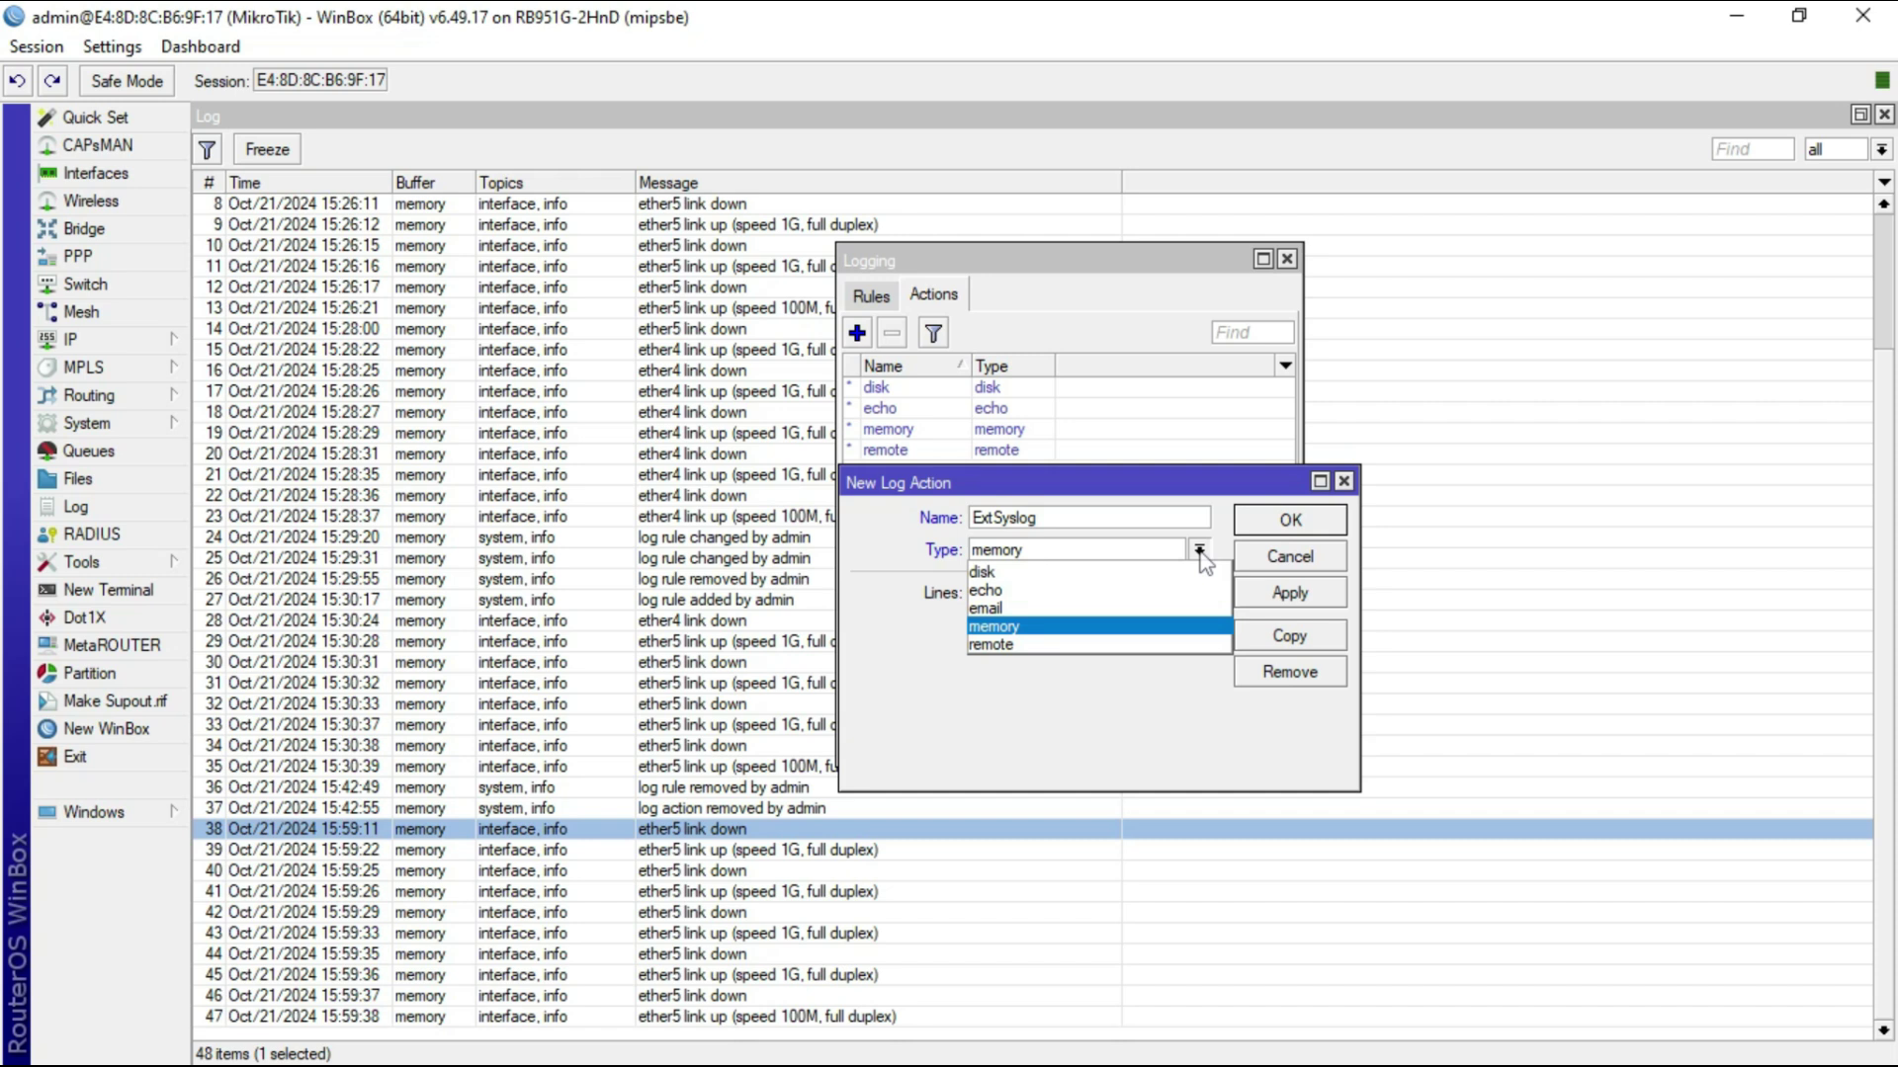
{"action": "left_click", "coordinate": [1050, 648]}
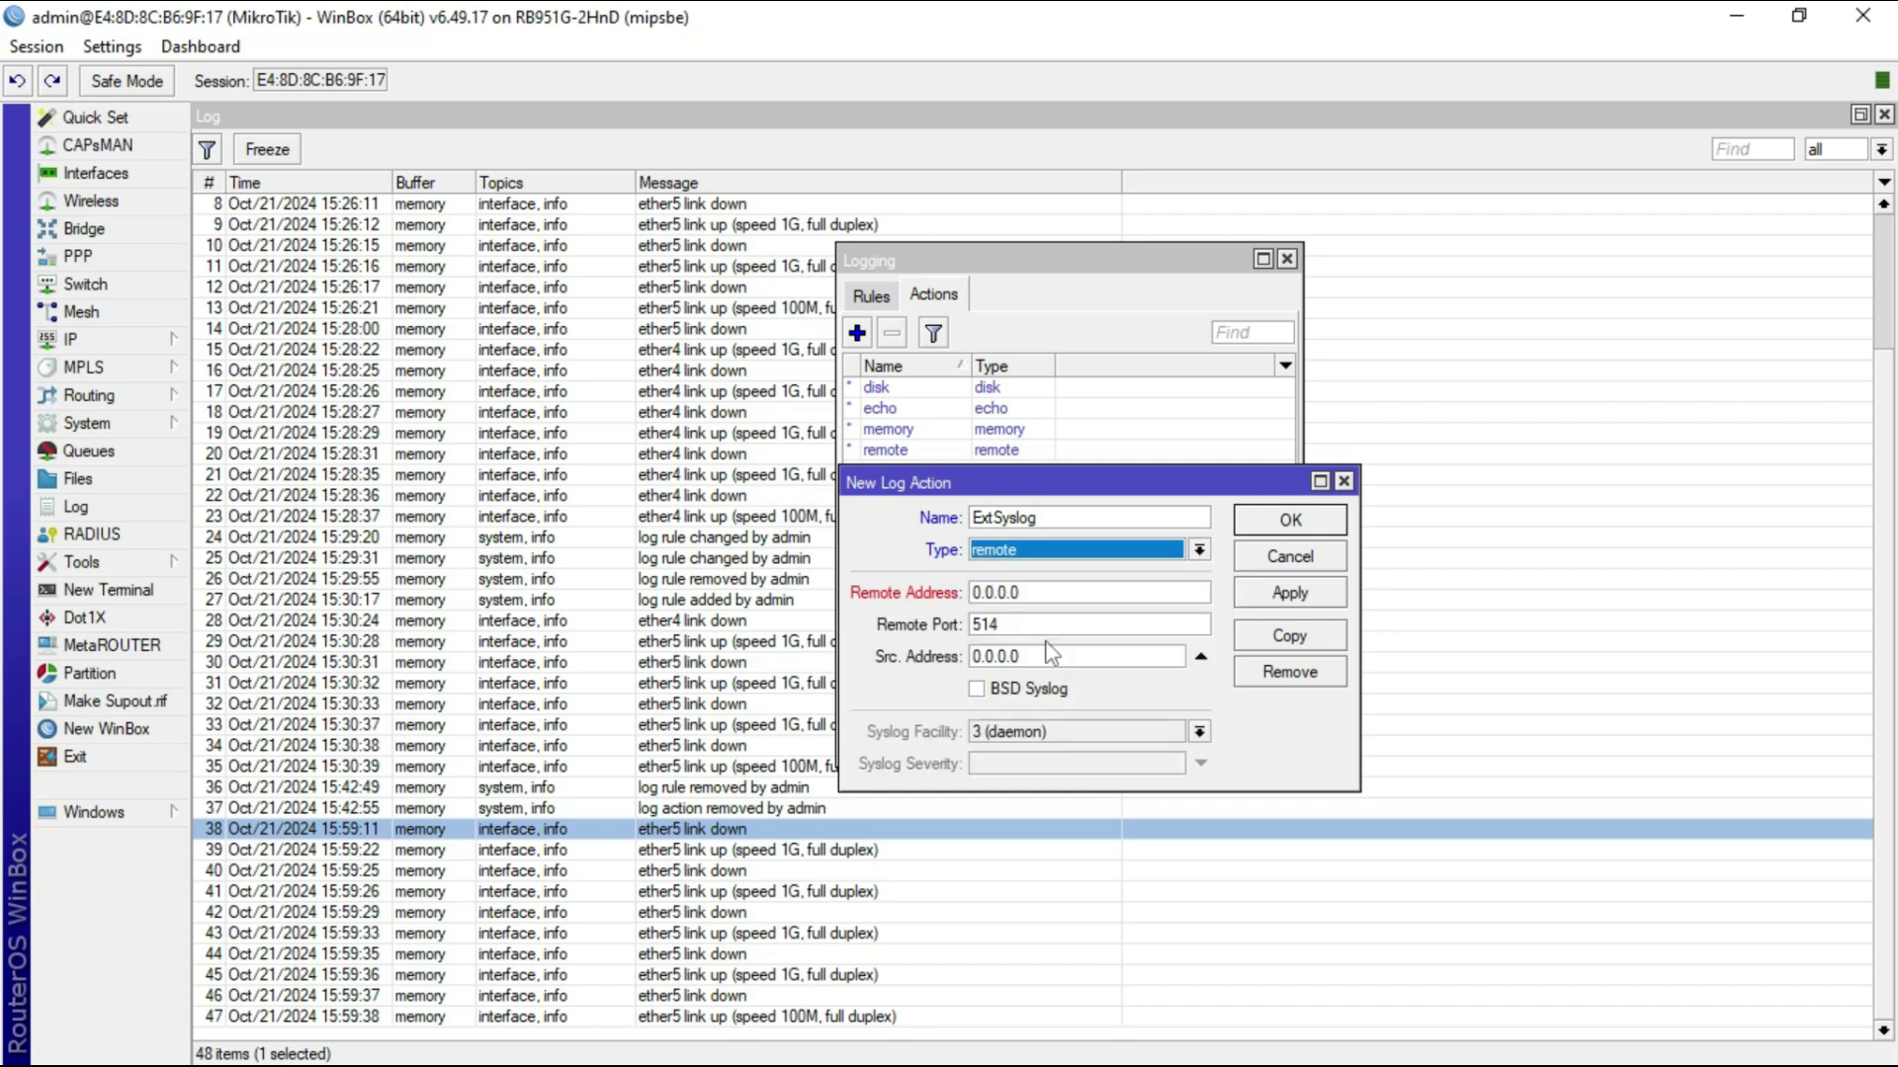
- Set remote address 10.10.10.254 and source address 10.10.10.1, then apply and close
{"action": "left_click", "coordinate": [1033, 593]}
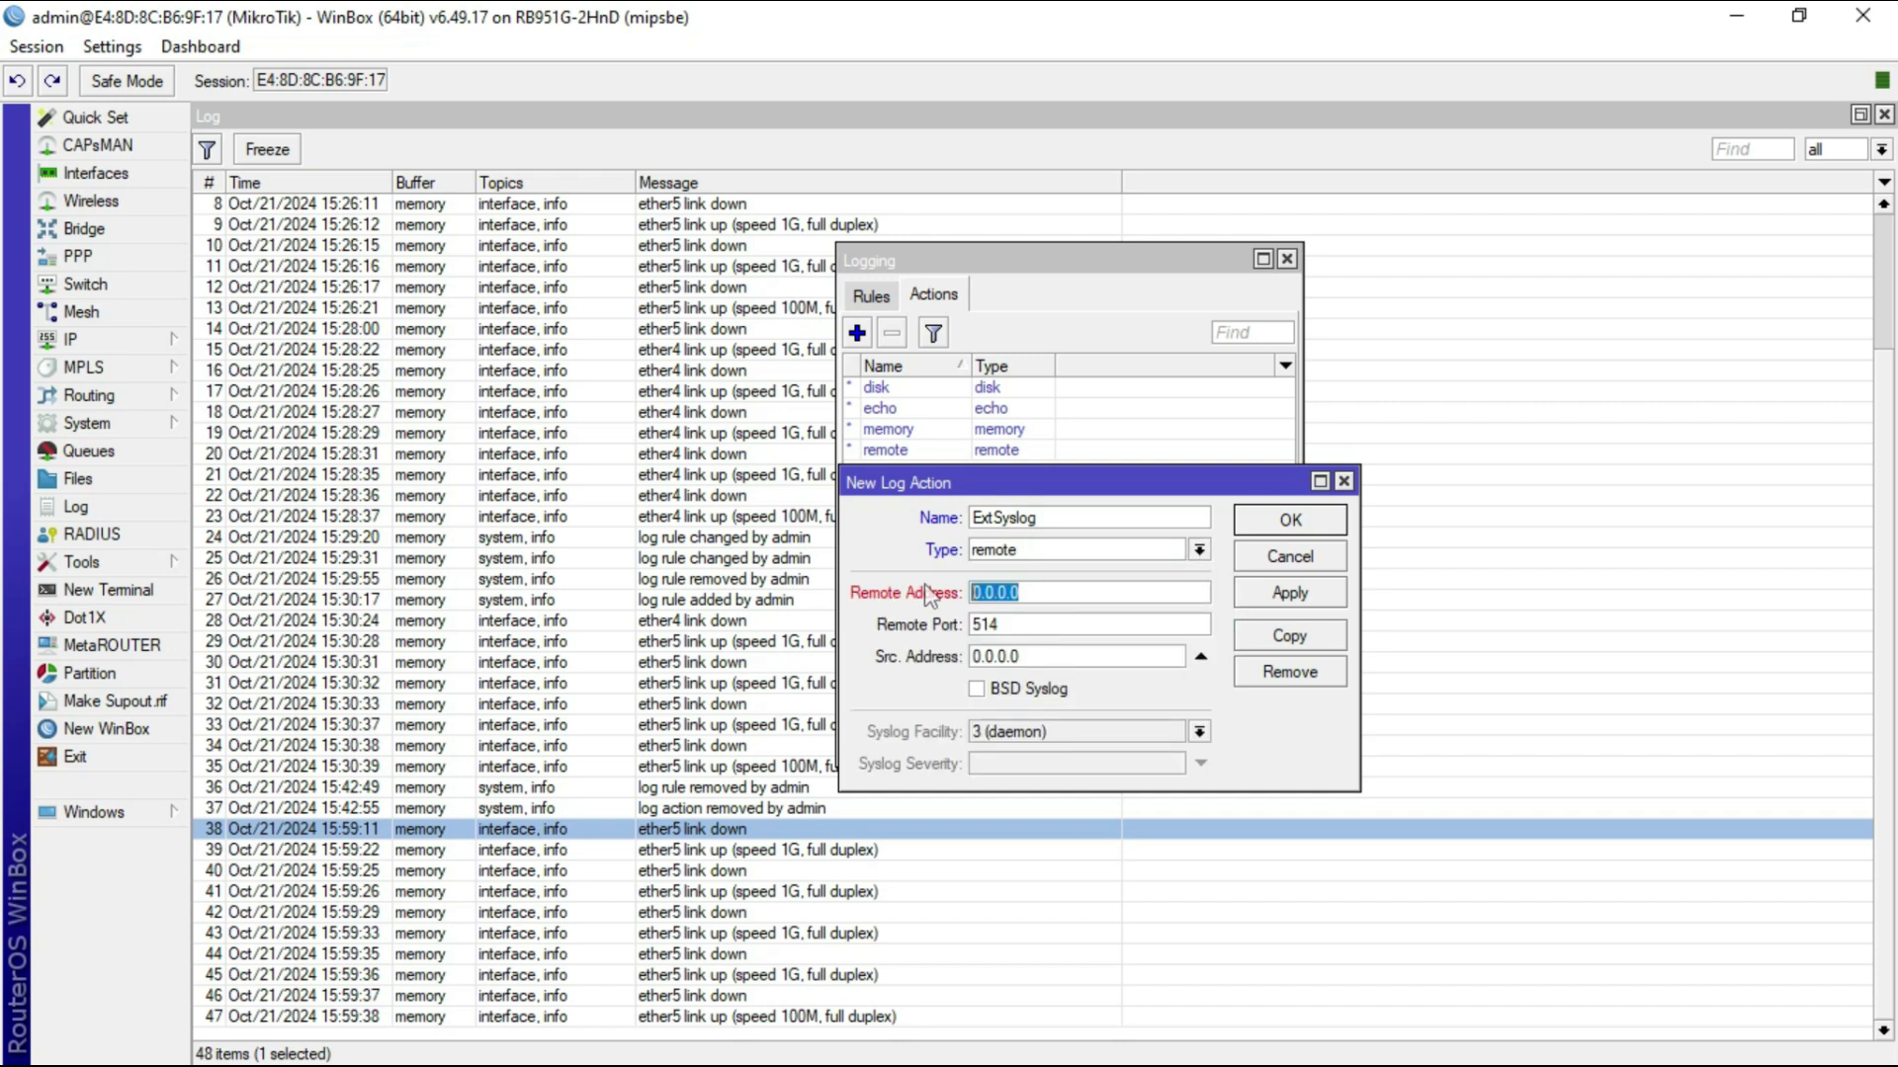
{"action": "type", "text": "10.10.10"}
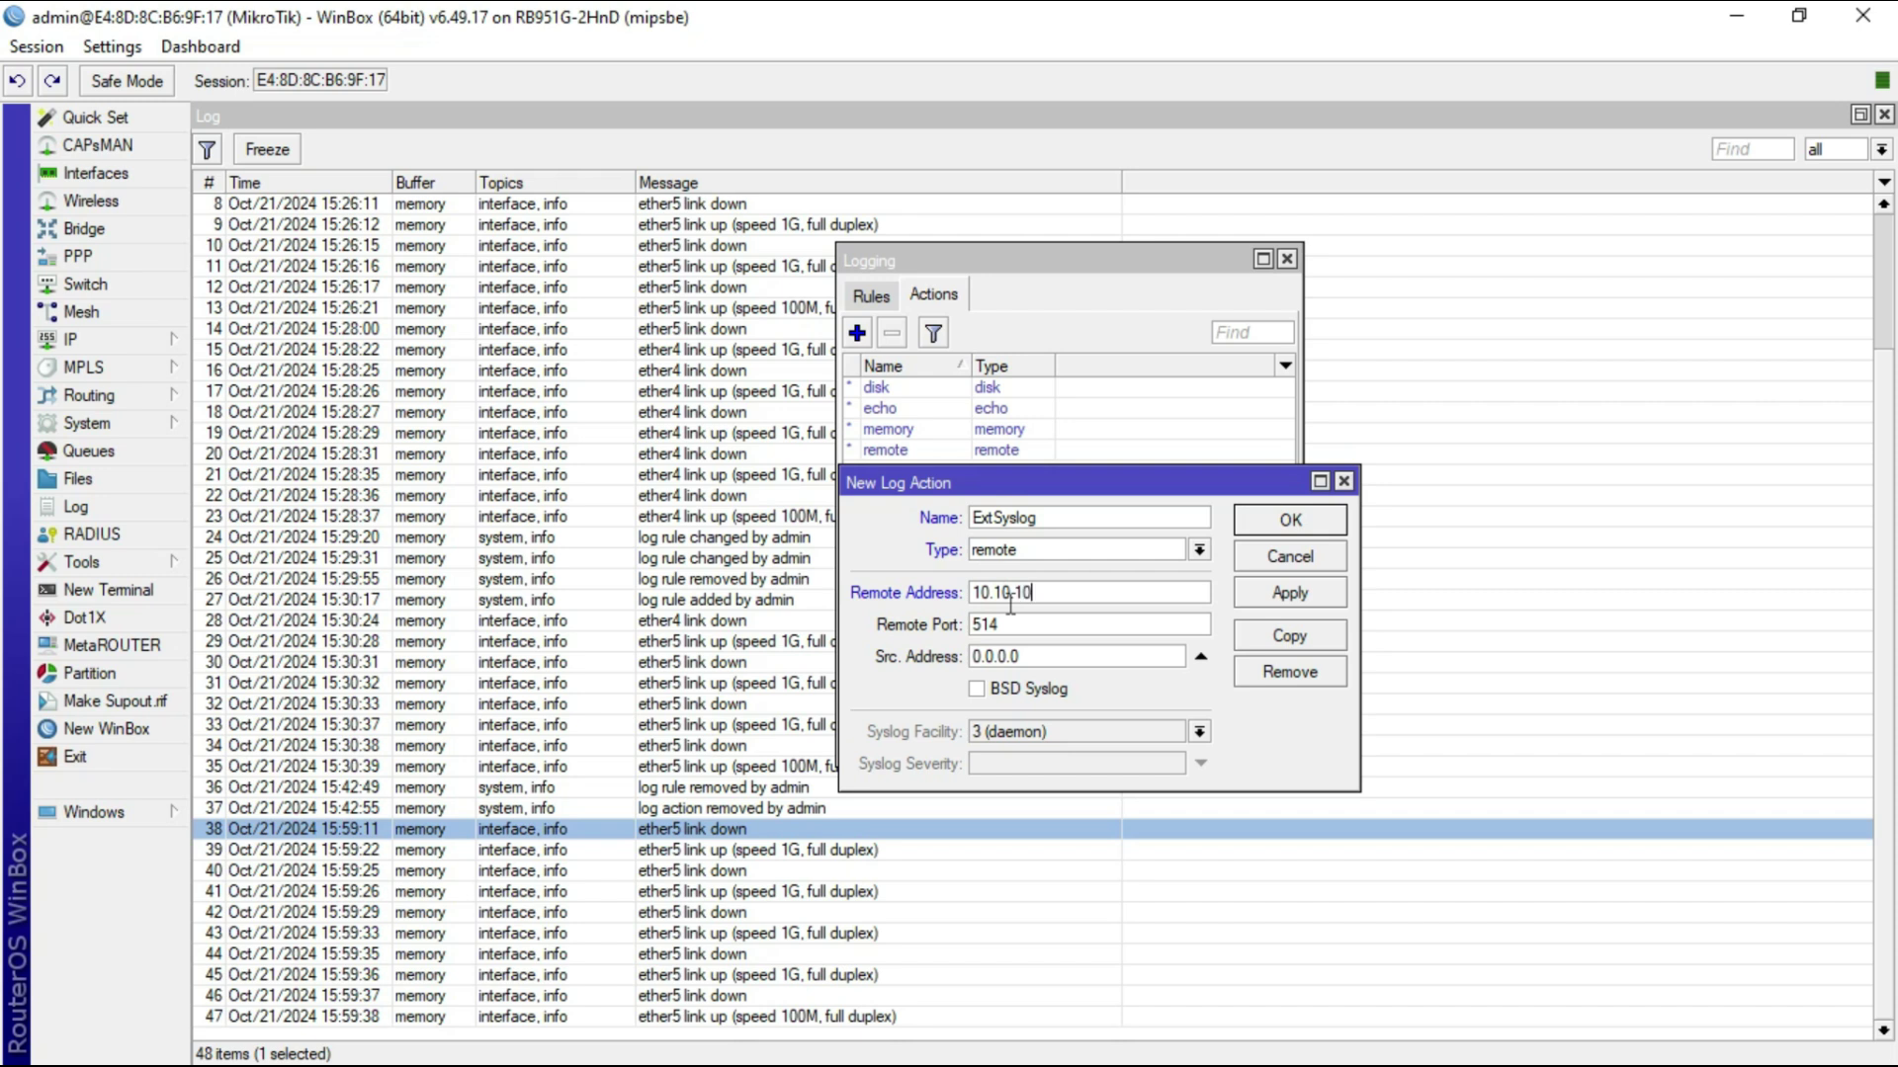
{"action": "type", "text": ".254"}
{"action": "double_click", "coordinate": [1064, 659]}
{"action": "type", "text": "10.10.10"}
{"action": "left_click", "coordinate": [1291, 595]}
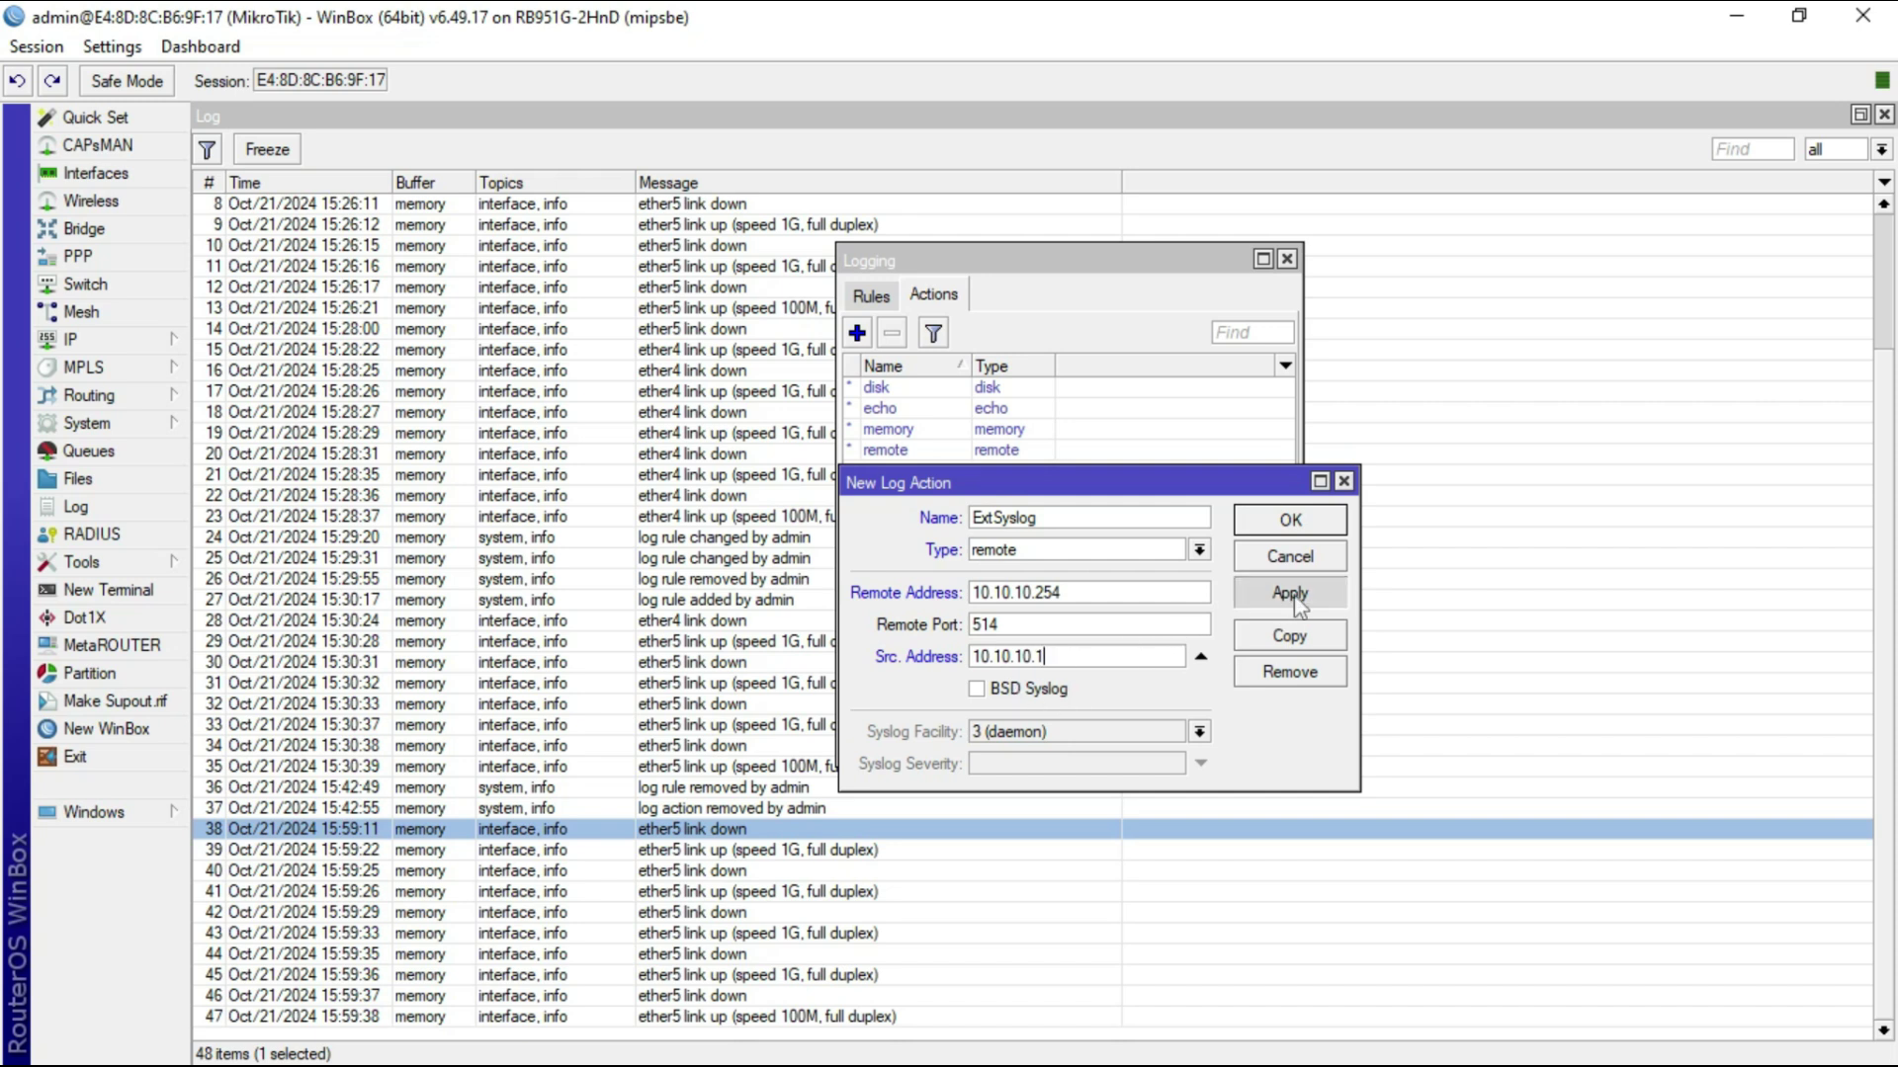
{"action": "left_click", "coordinate": [1309, 528]}
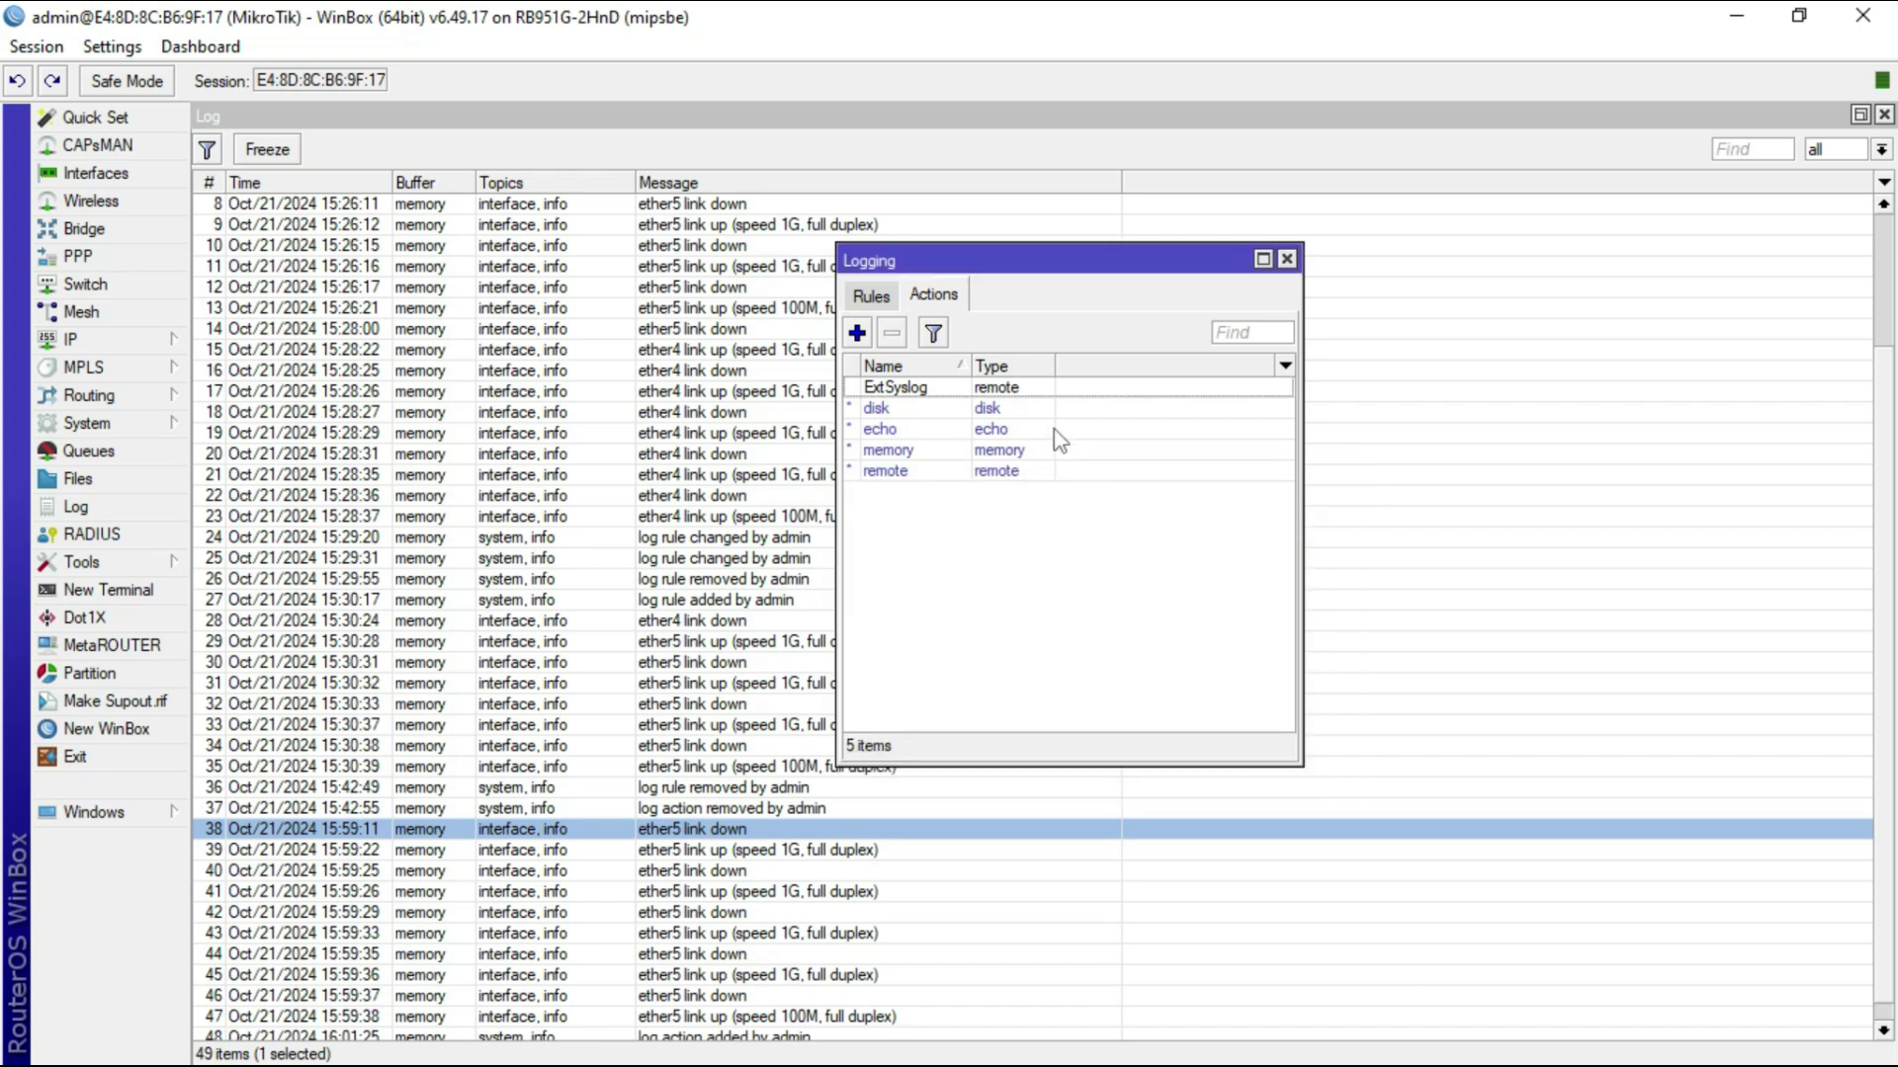
- Add a logging rule with topic info and action ExtSyslog, apply and close
{"action": "left_click", "coordinate": [873, 303]}
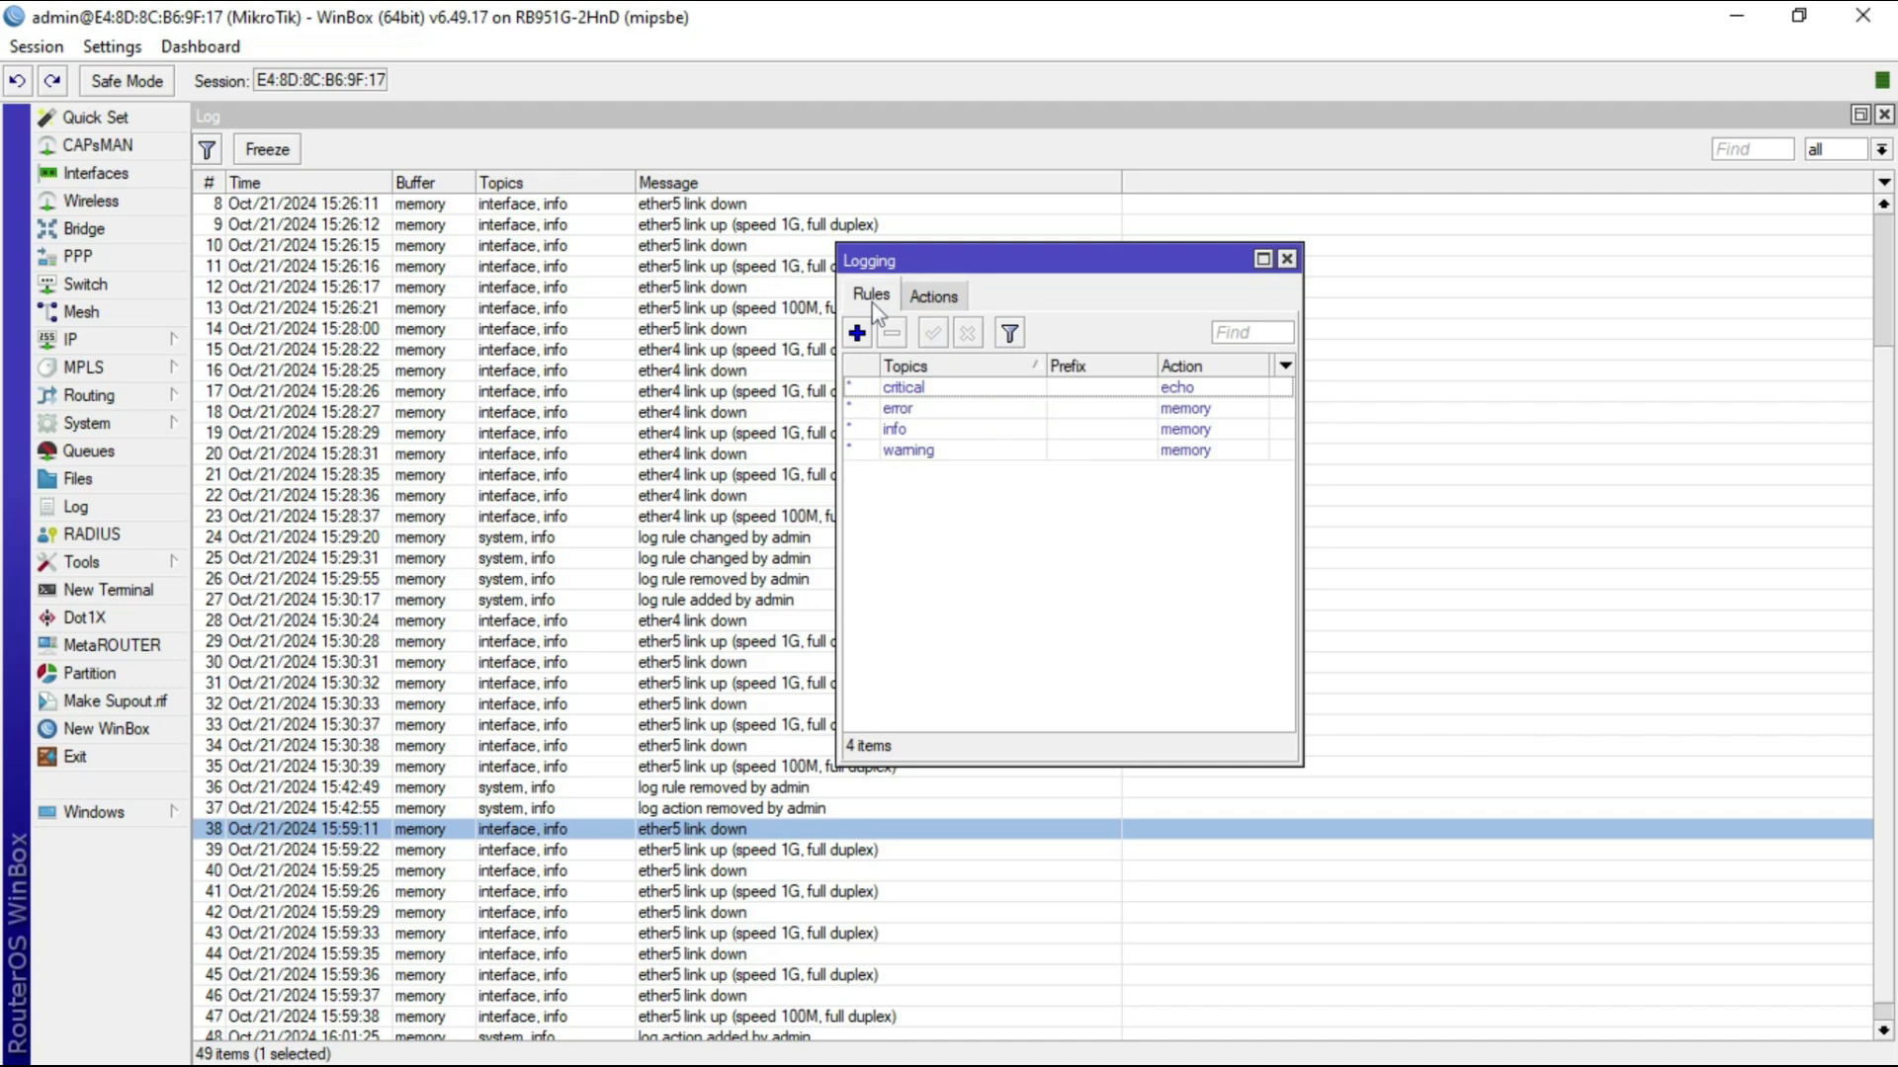
{"action": "left_click", "coordinate": [857, 335]}
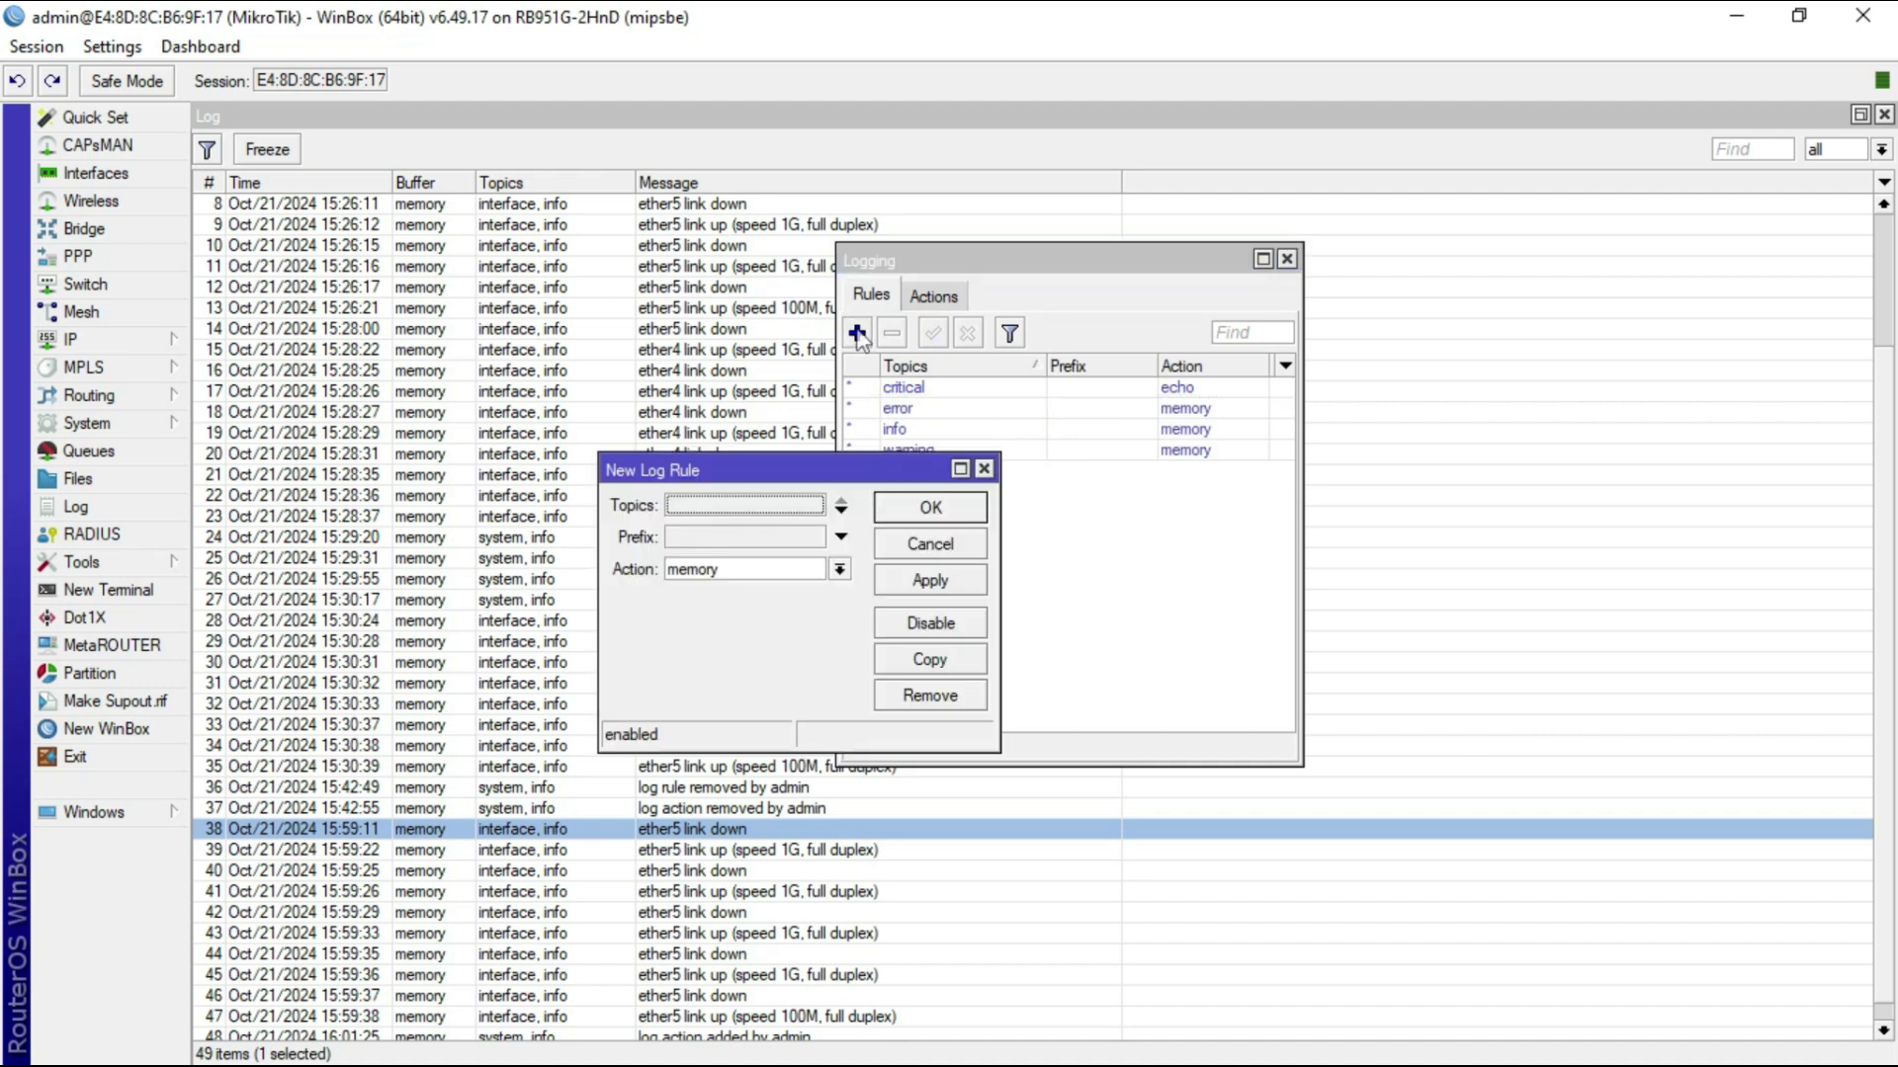
{"action": "left_click", "coordinate": [812, 507]}
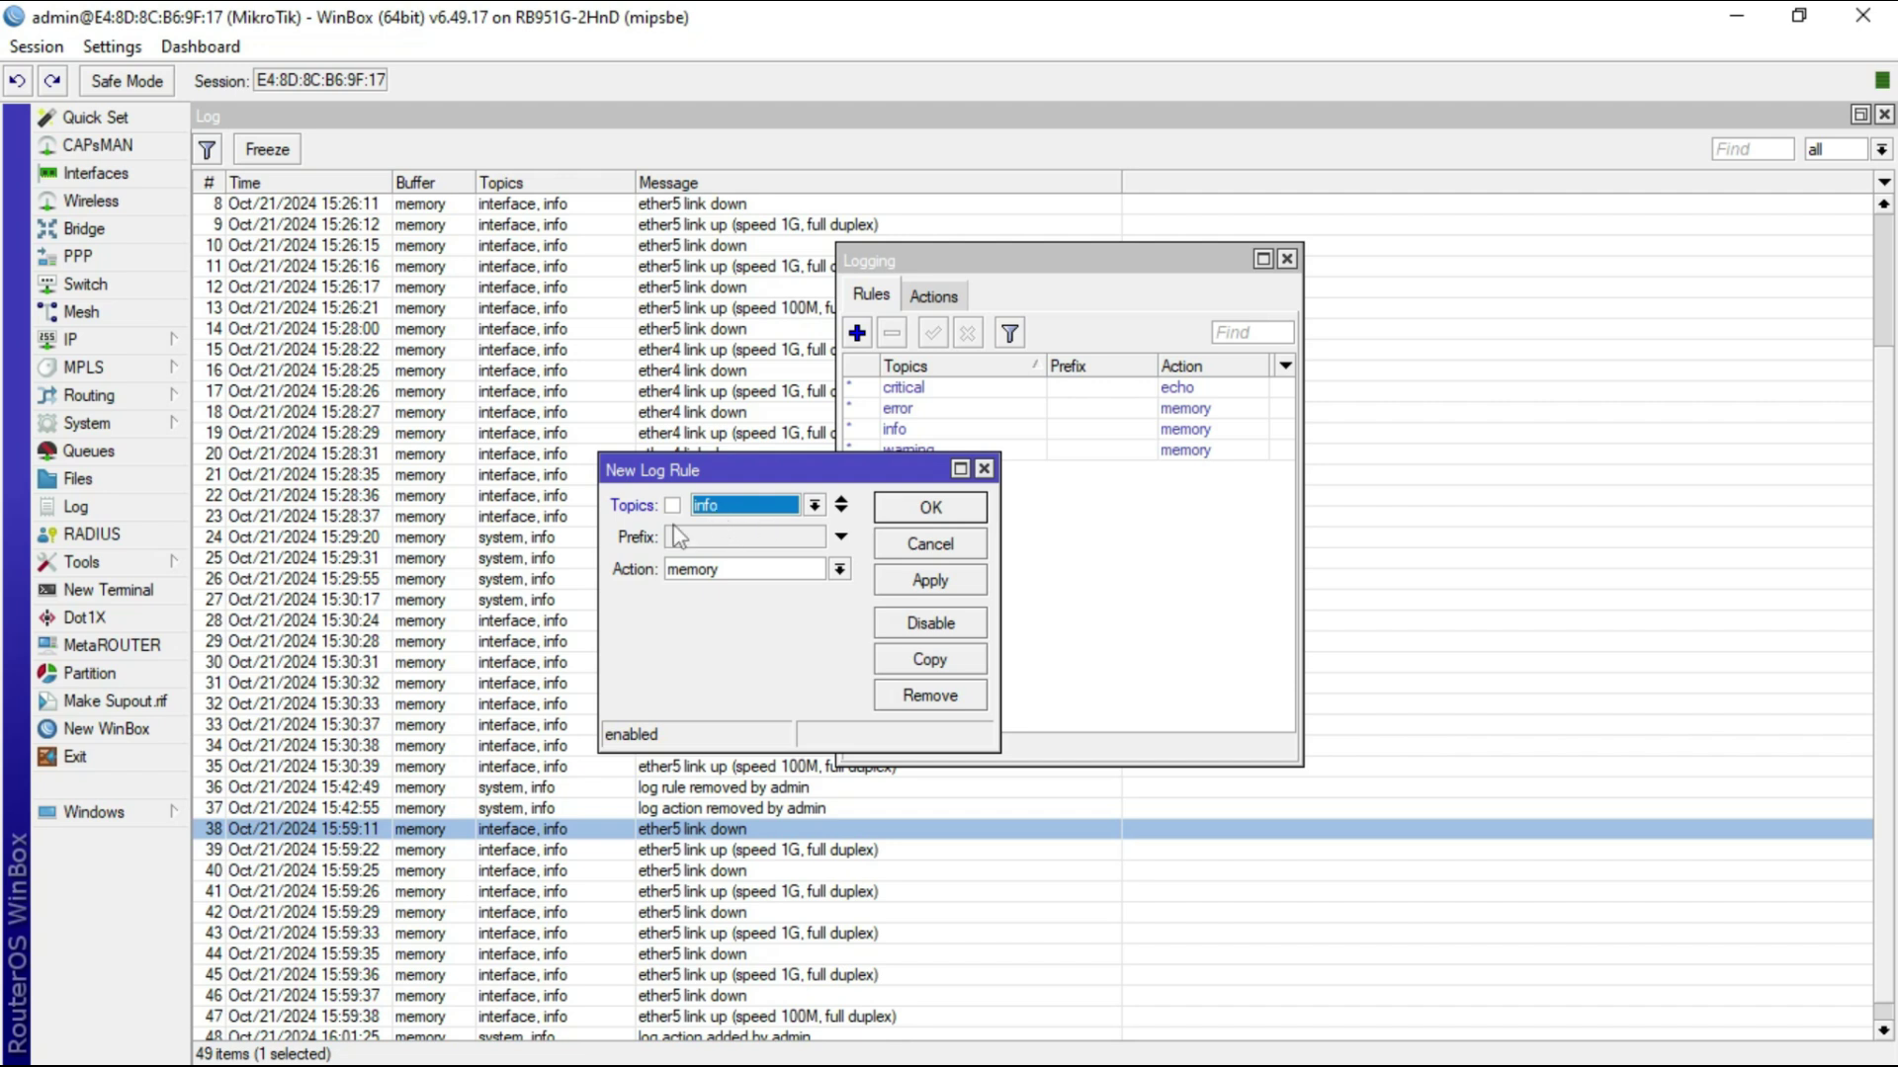
{"action": "left_click", "coordinate": [839, 571]}
{"action": "left_click", "coordinate": [743, 590]}
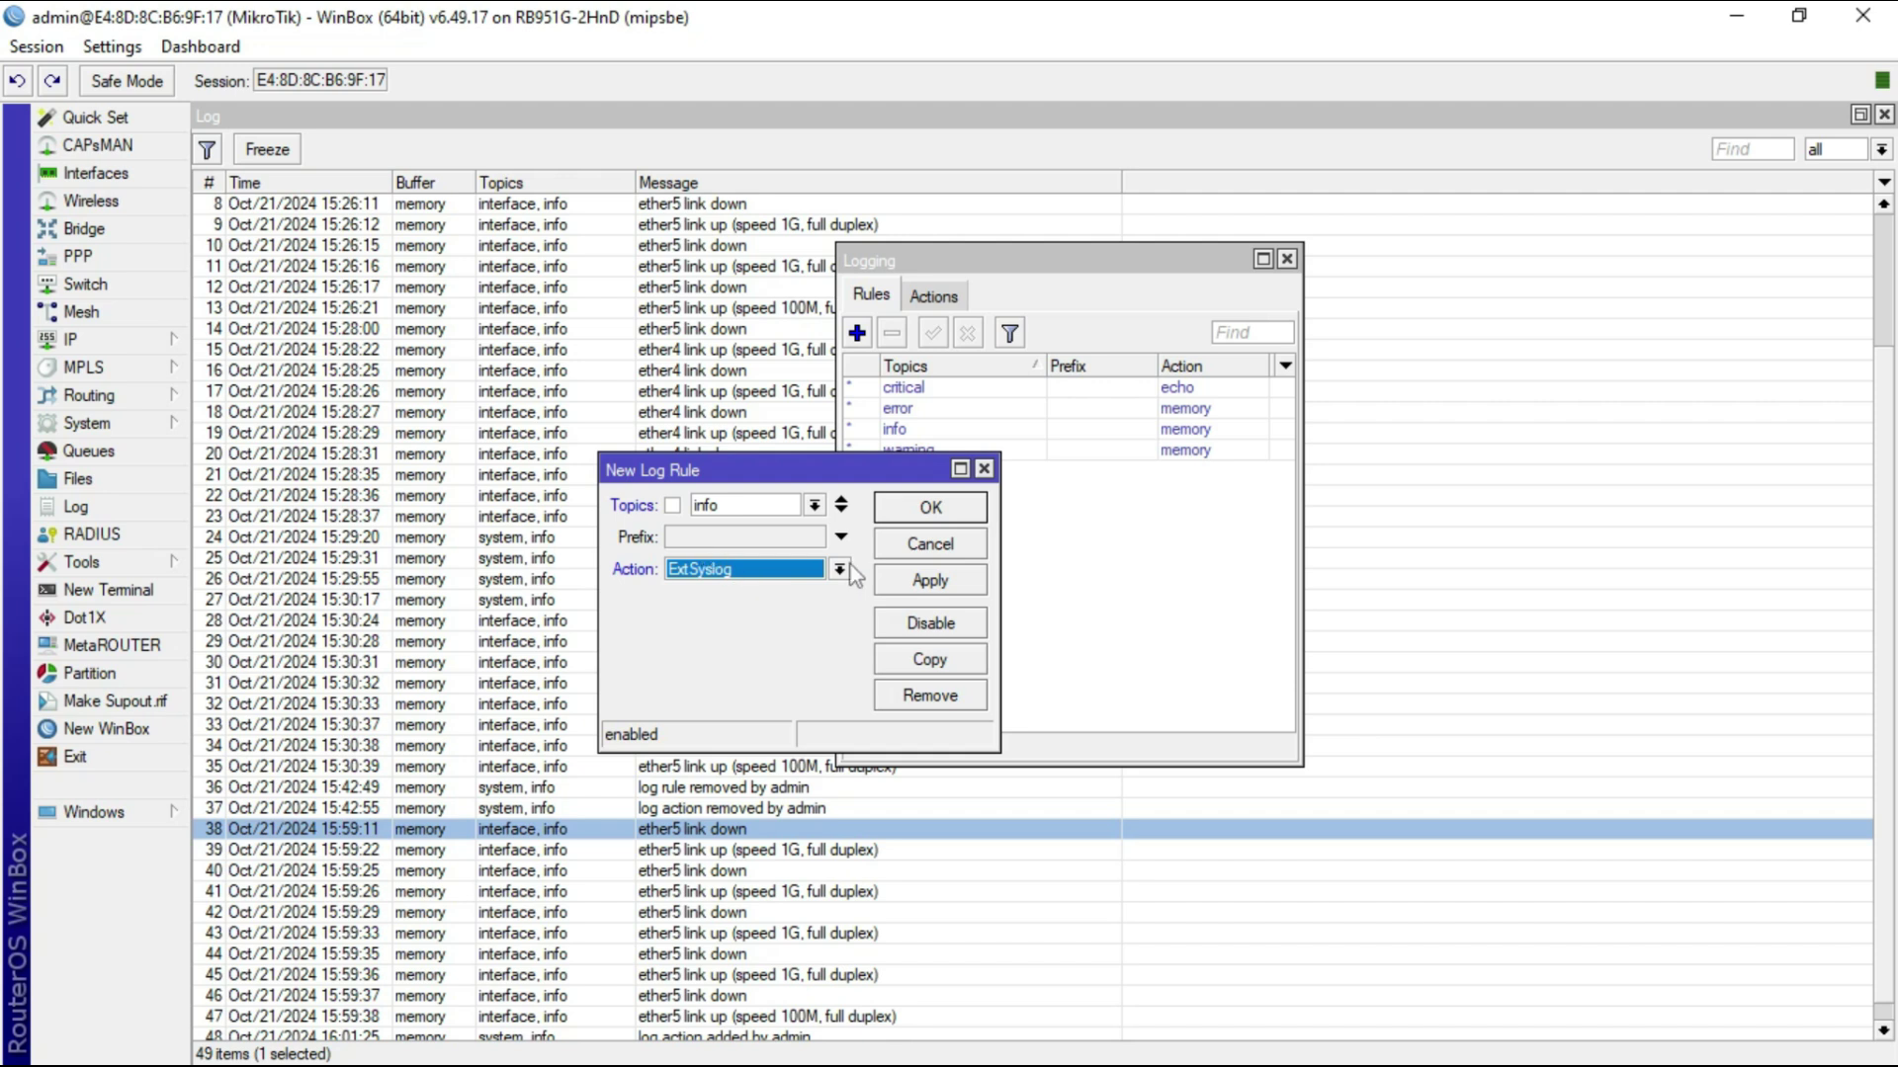
{"action": "left_click", "coordinate": [934, 589]}
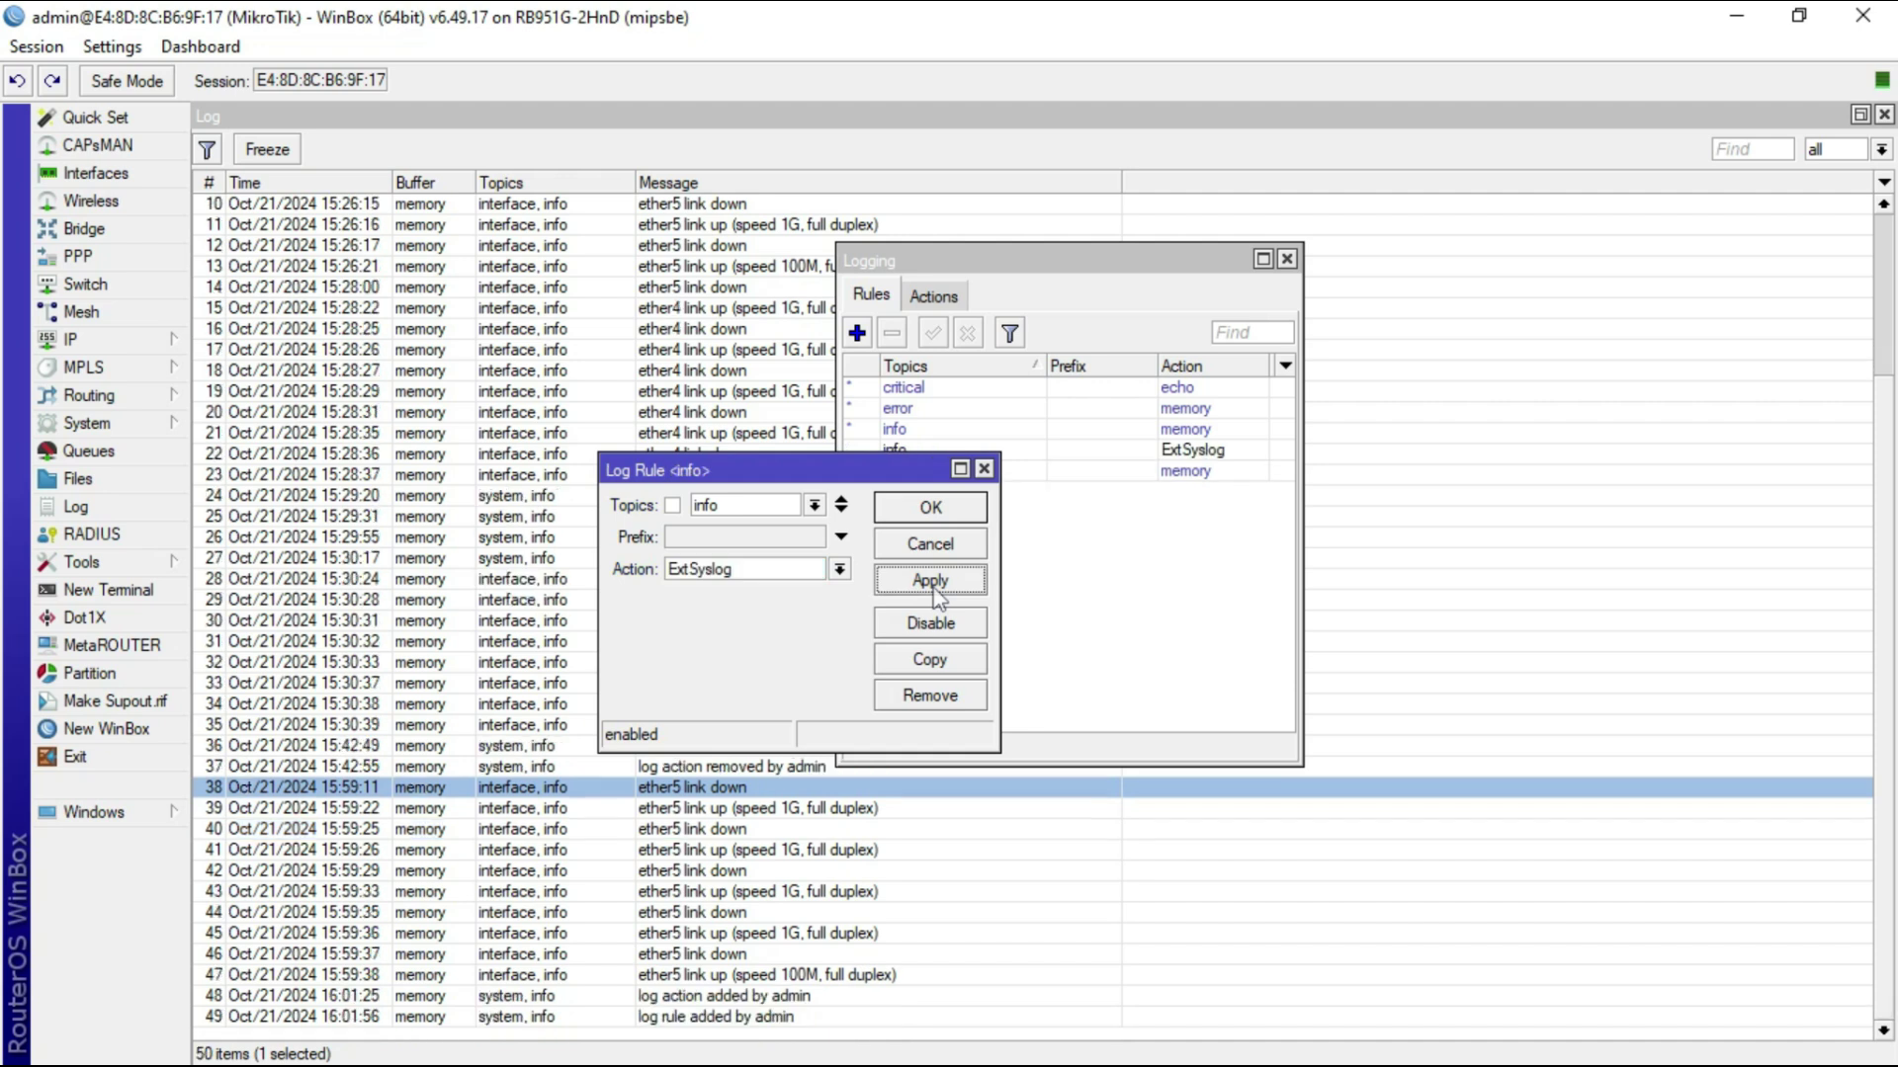
{"action": "left_click", "coordinate": [937, 508]}
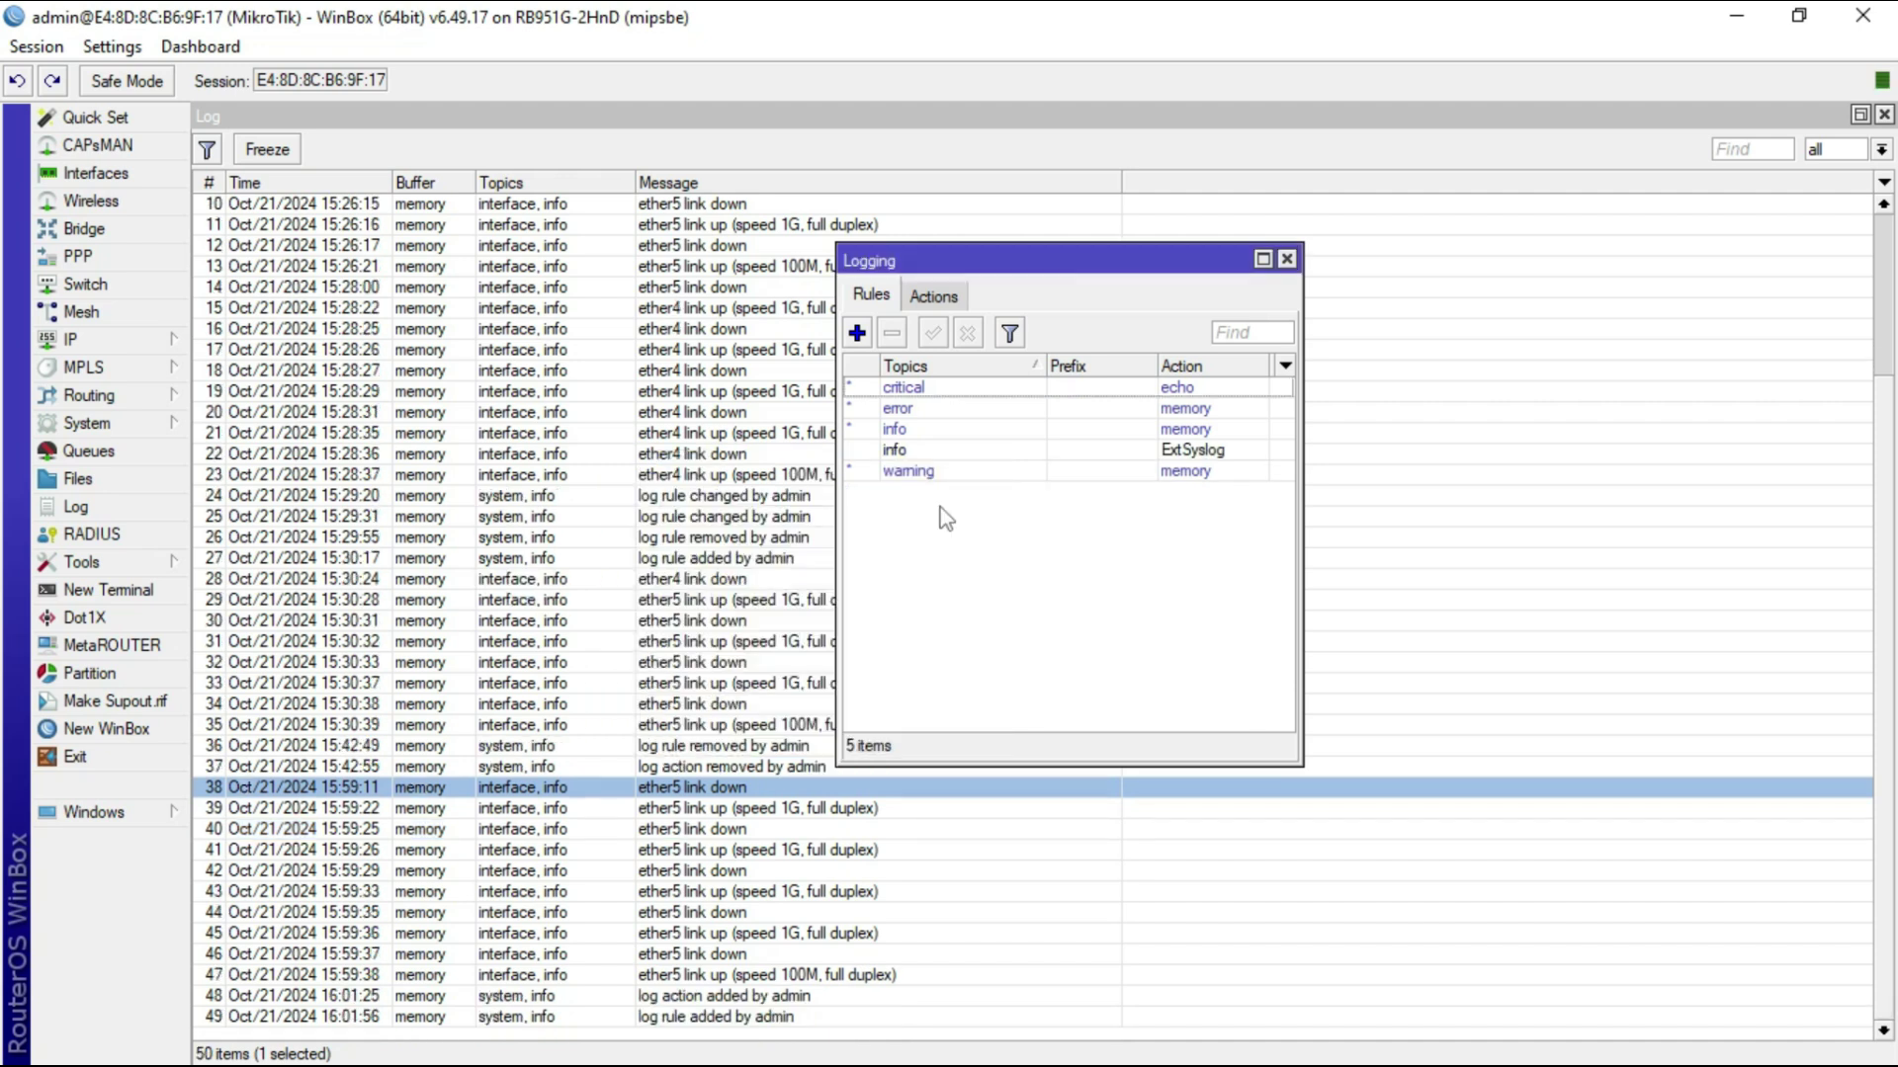
- Add a logging rule with topic warning and action ExtSyslog, apply and close
{"action": "left_click", "coordinate": [857, 333]}
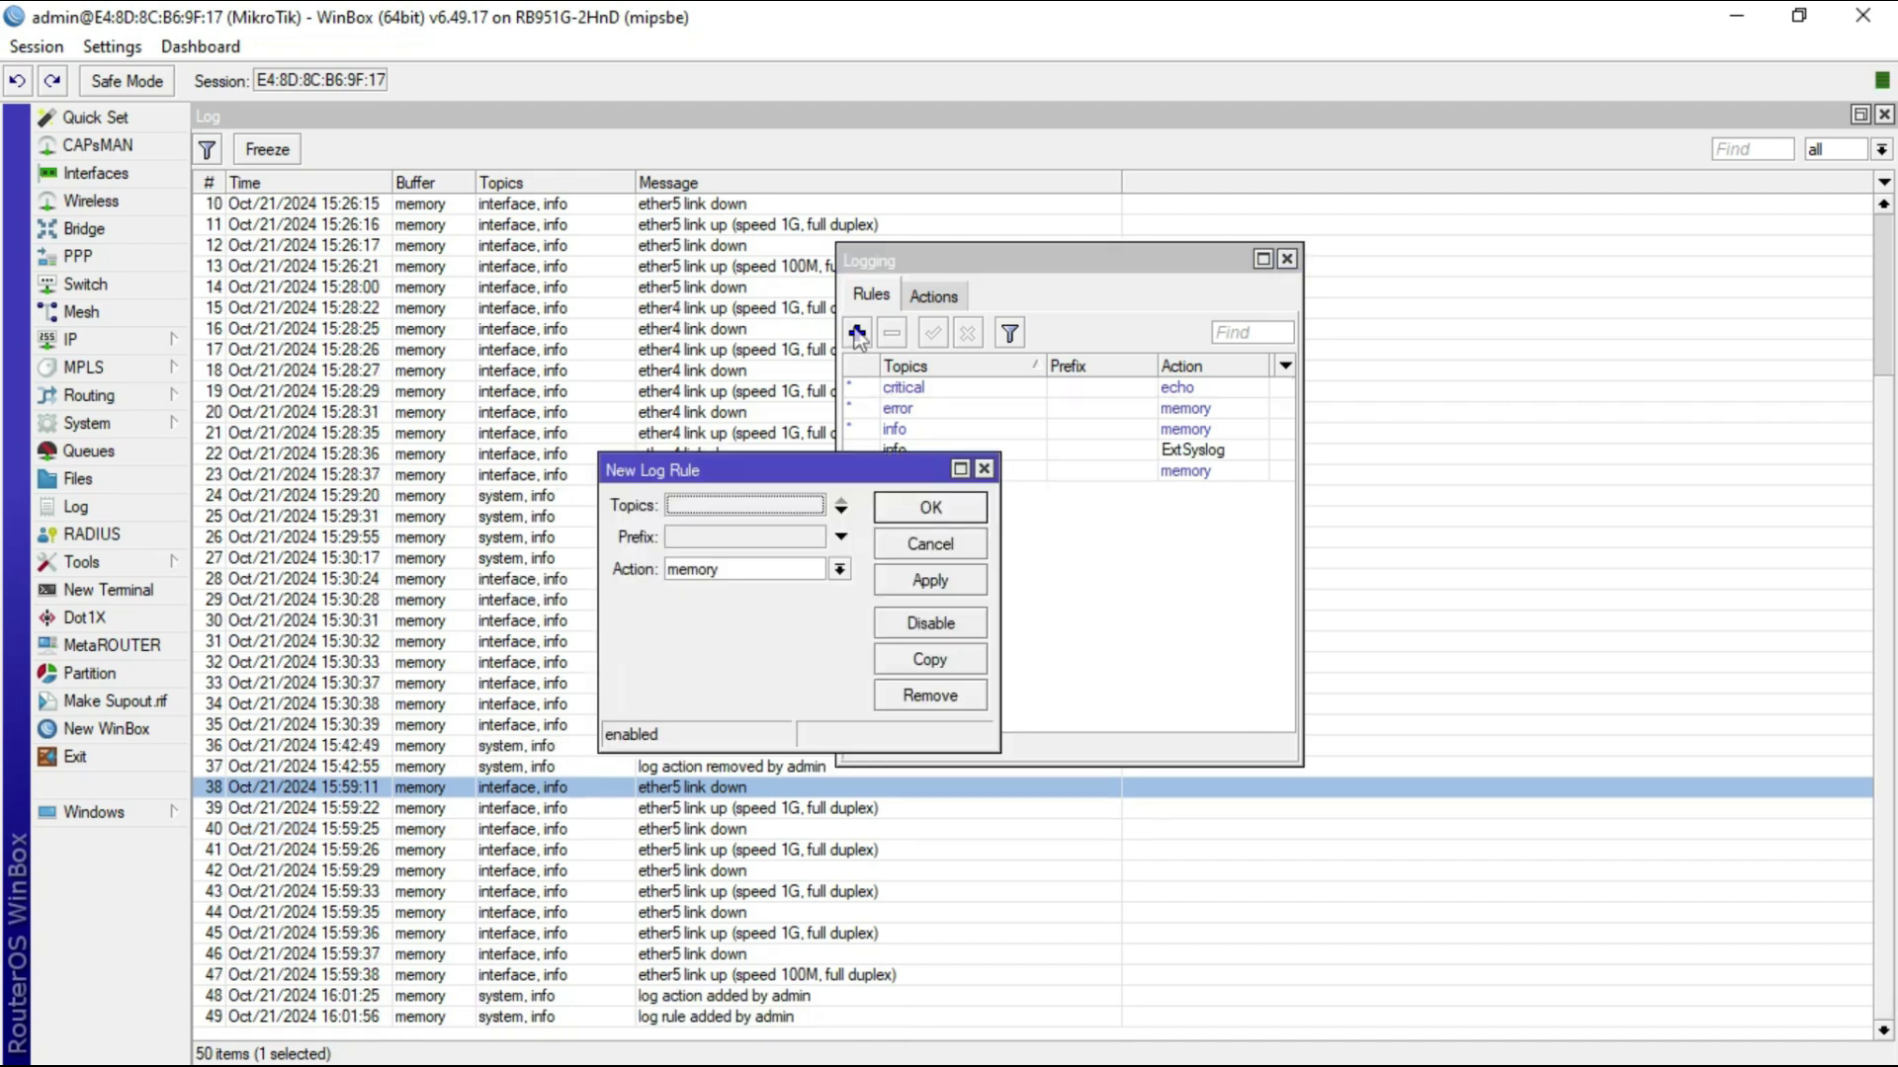
{"action": "left_click", "coordinate": [841, 511]}
{"action": "left_click", "coordinate": [813, 505]}
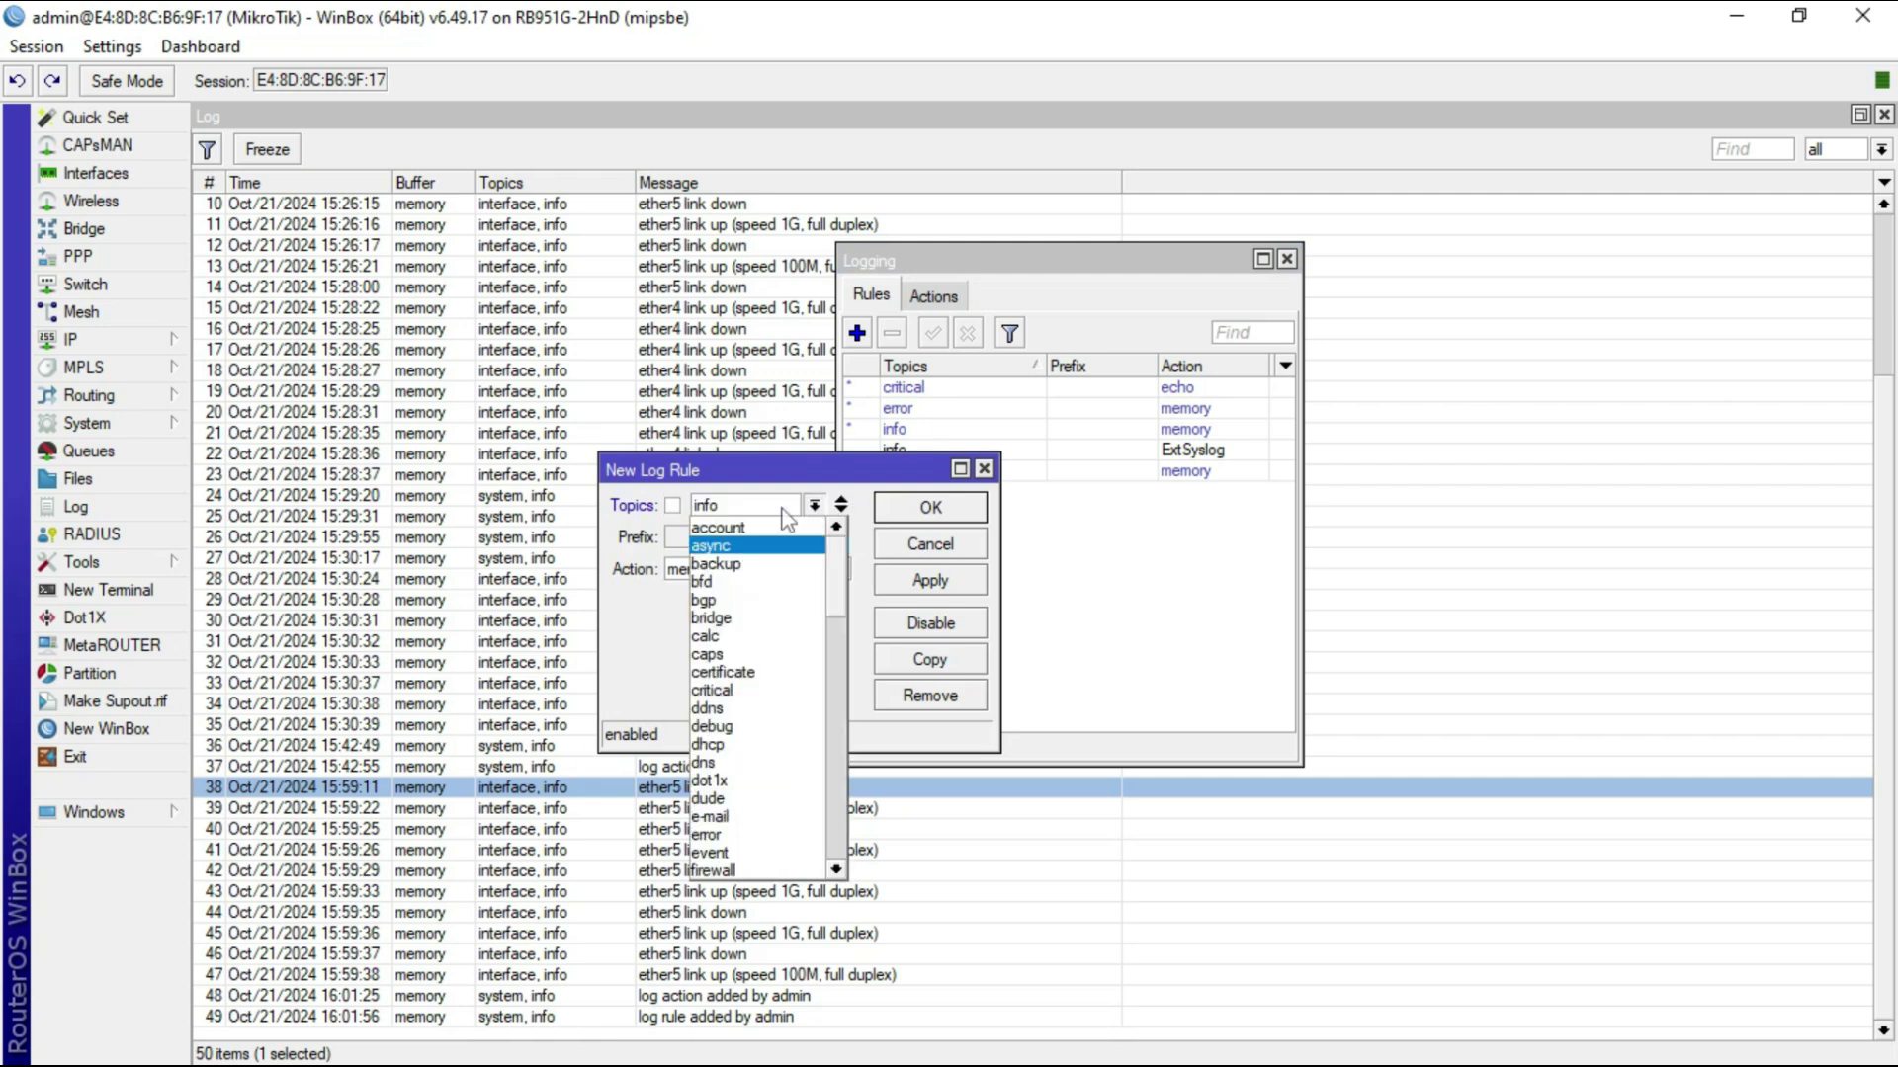
{"action": "left_click_drag", "start_coordinate": [838, 593], "coordinate": [838, 869]}
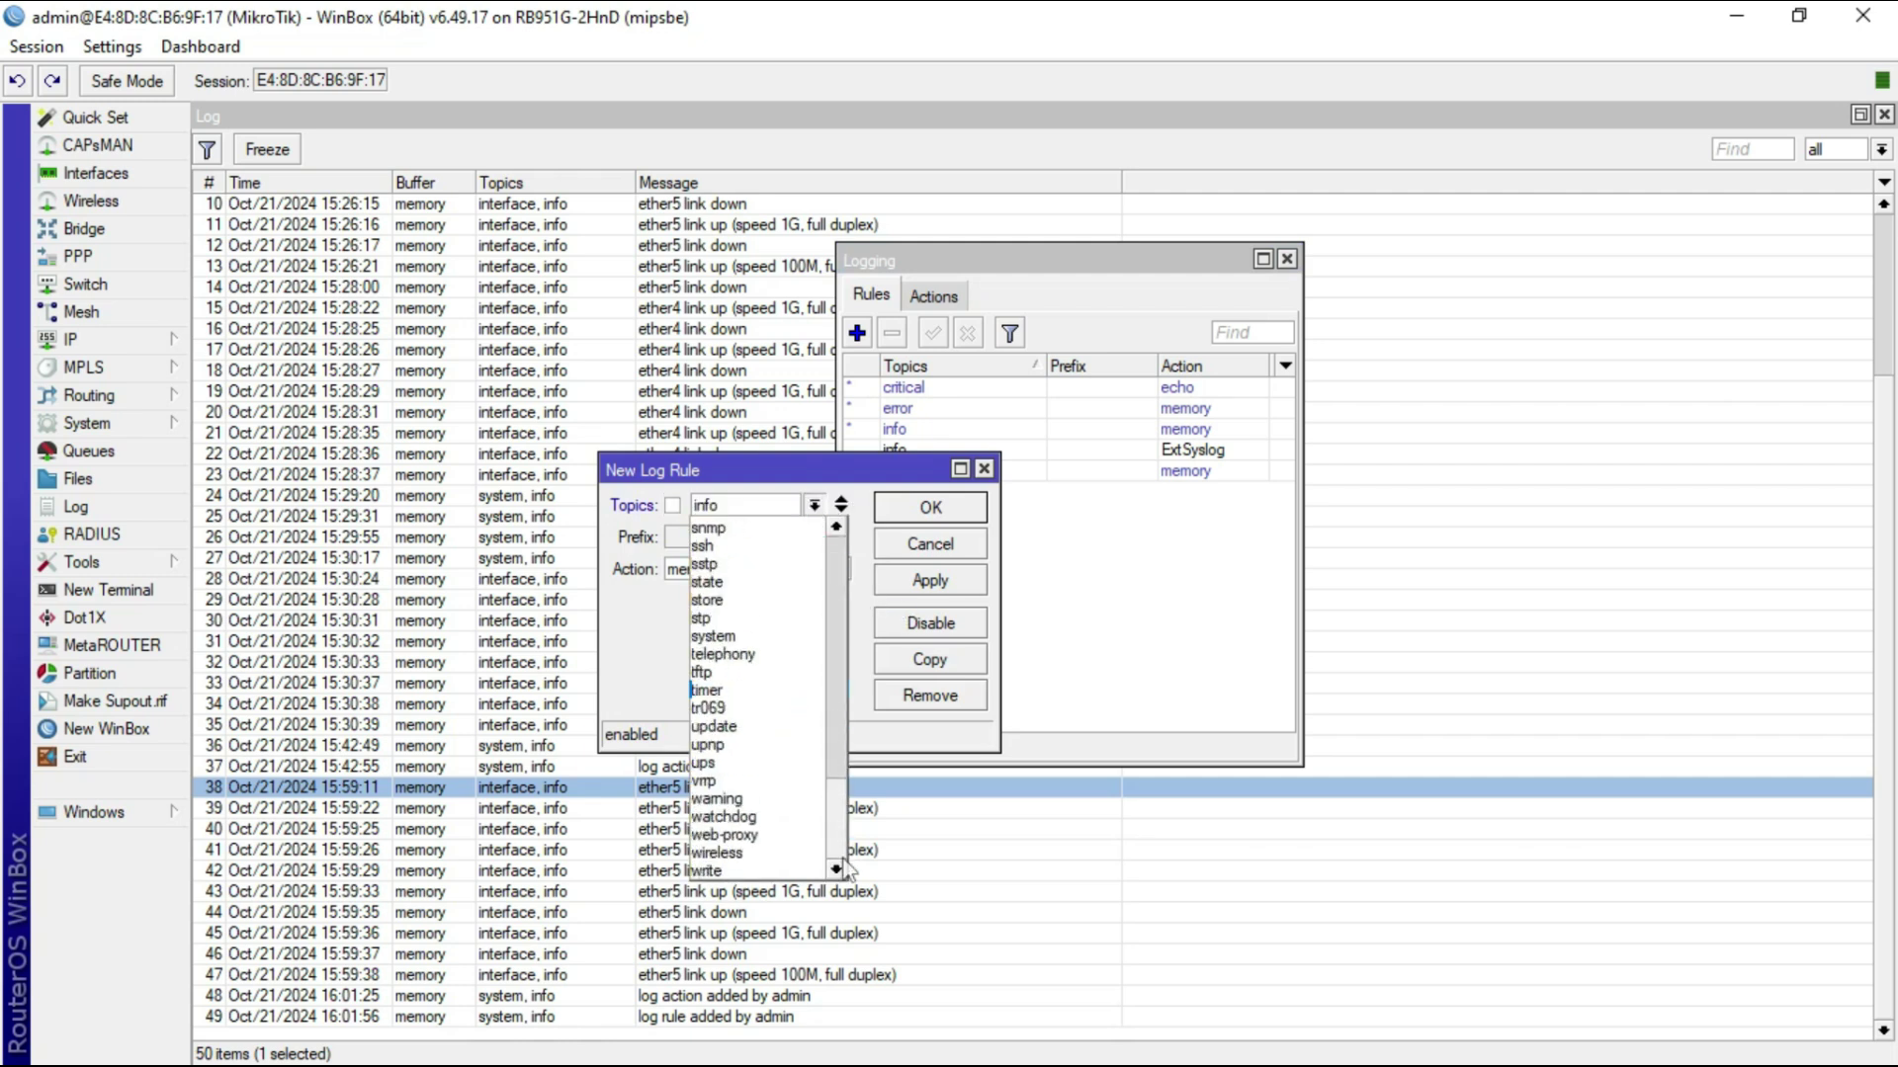
{"action": "left_click", "coordinate": [704, 798]}
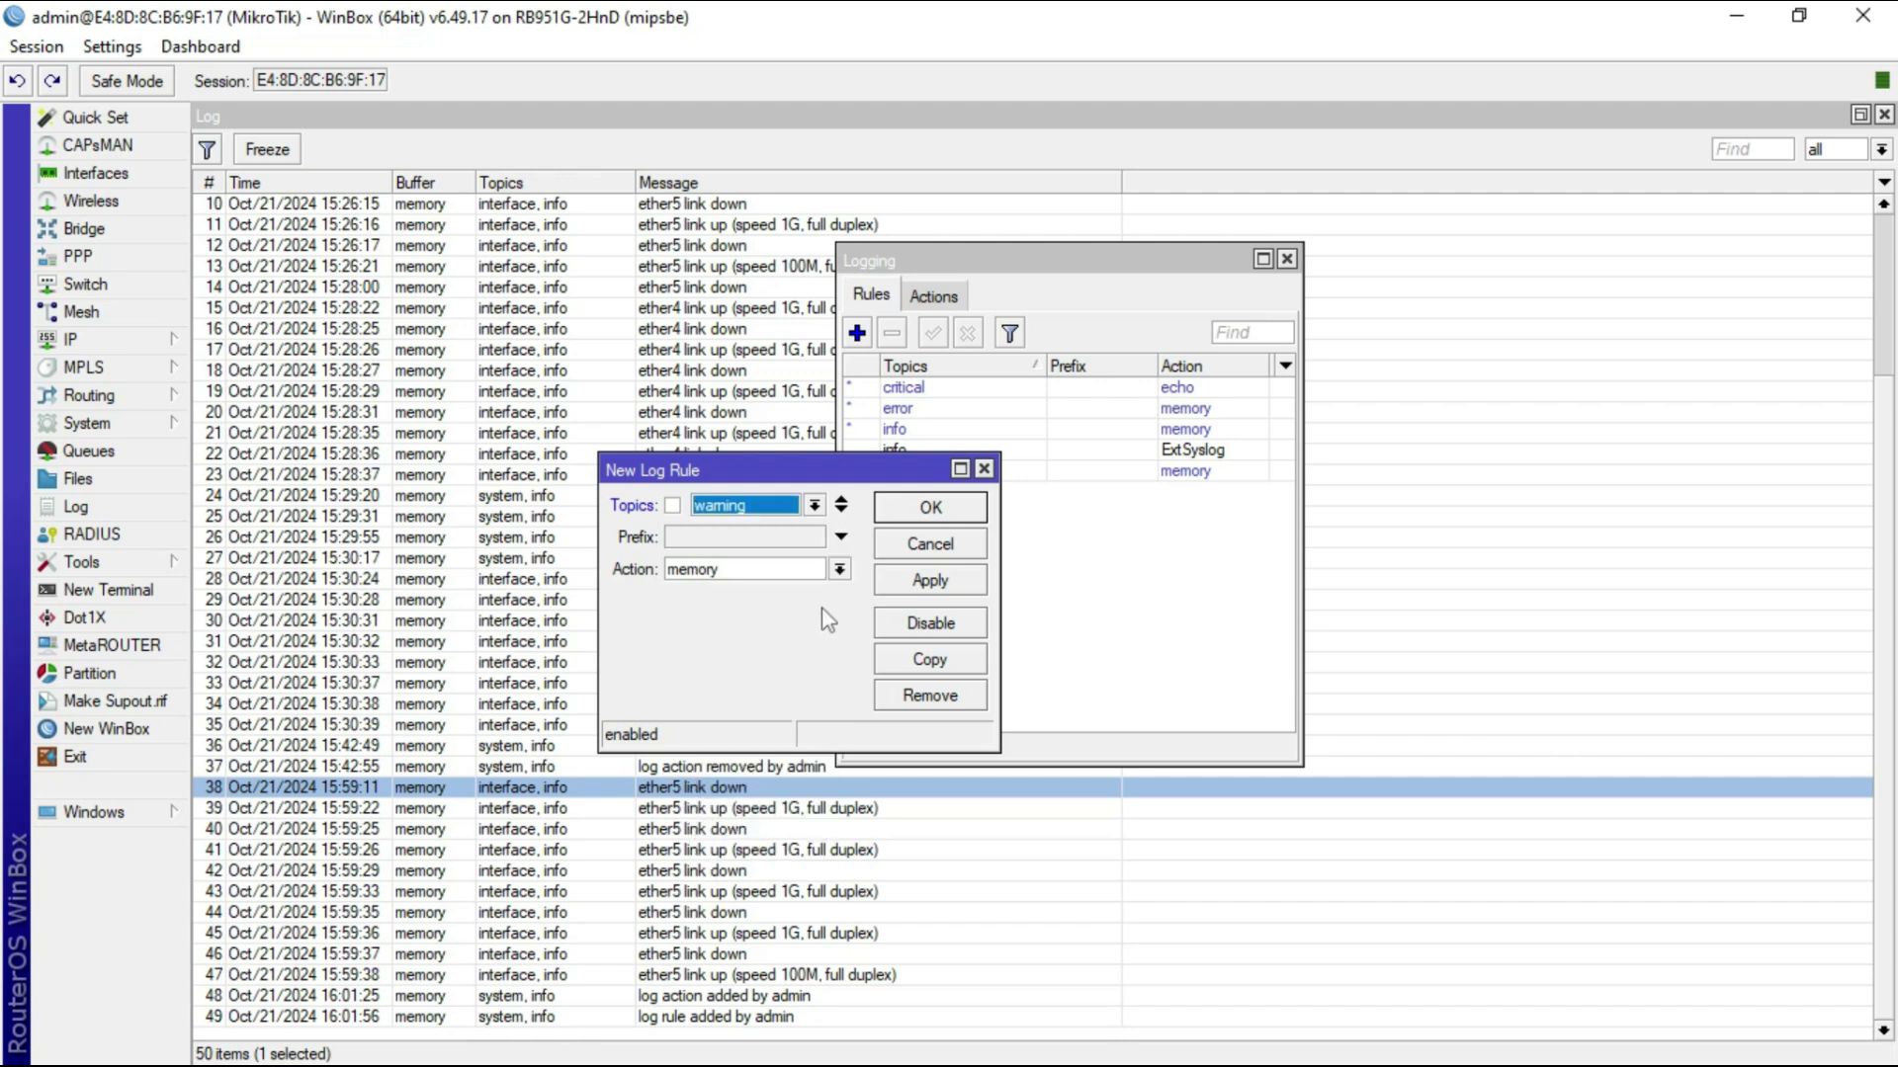
{"action": "left_click", "coordinate": [838, 569]}
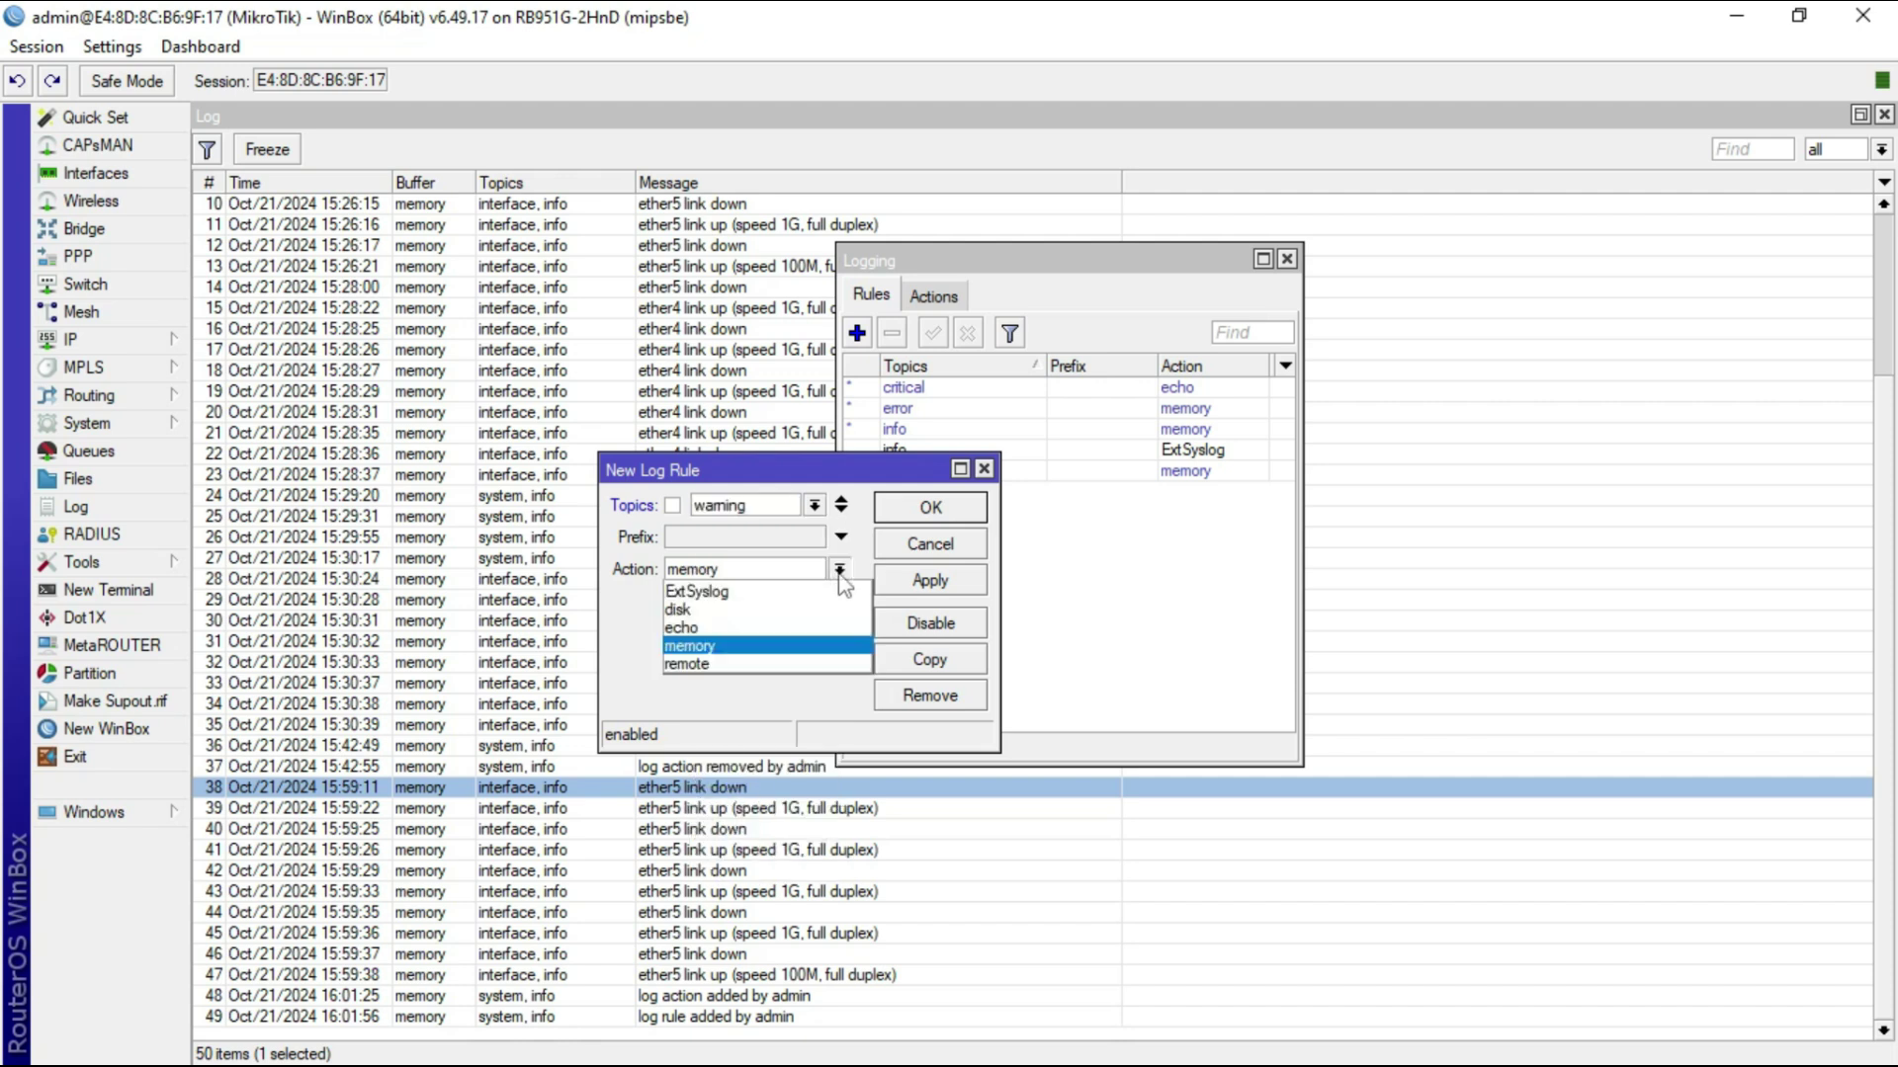
{"action": "left_click", "coordinate": [729, 591]}
{"action": "left_click", "coordinate": [937, 583]}
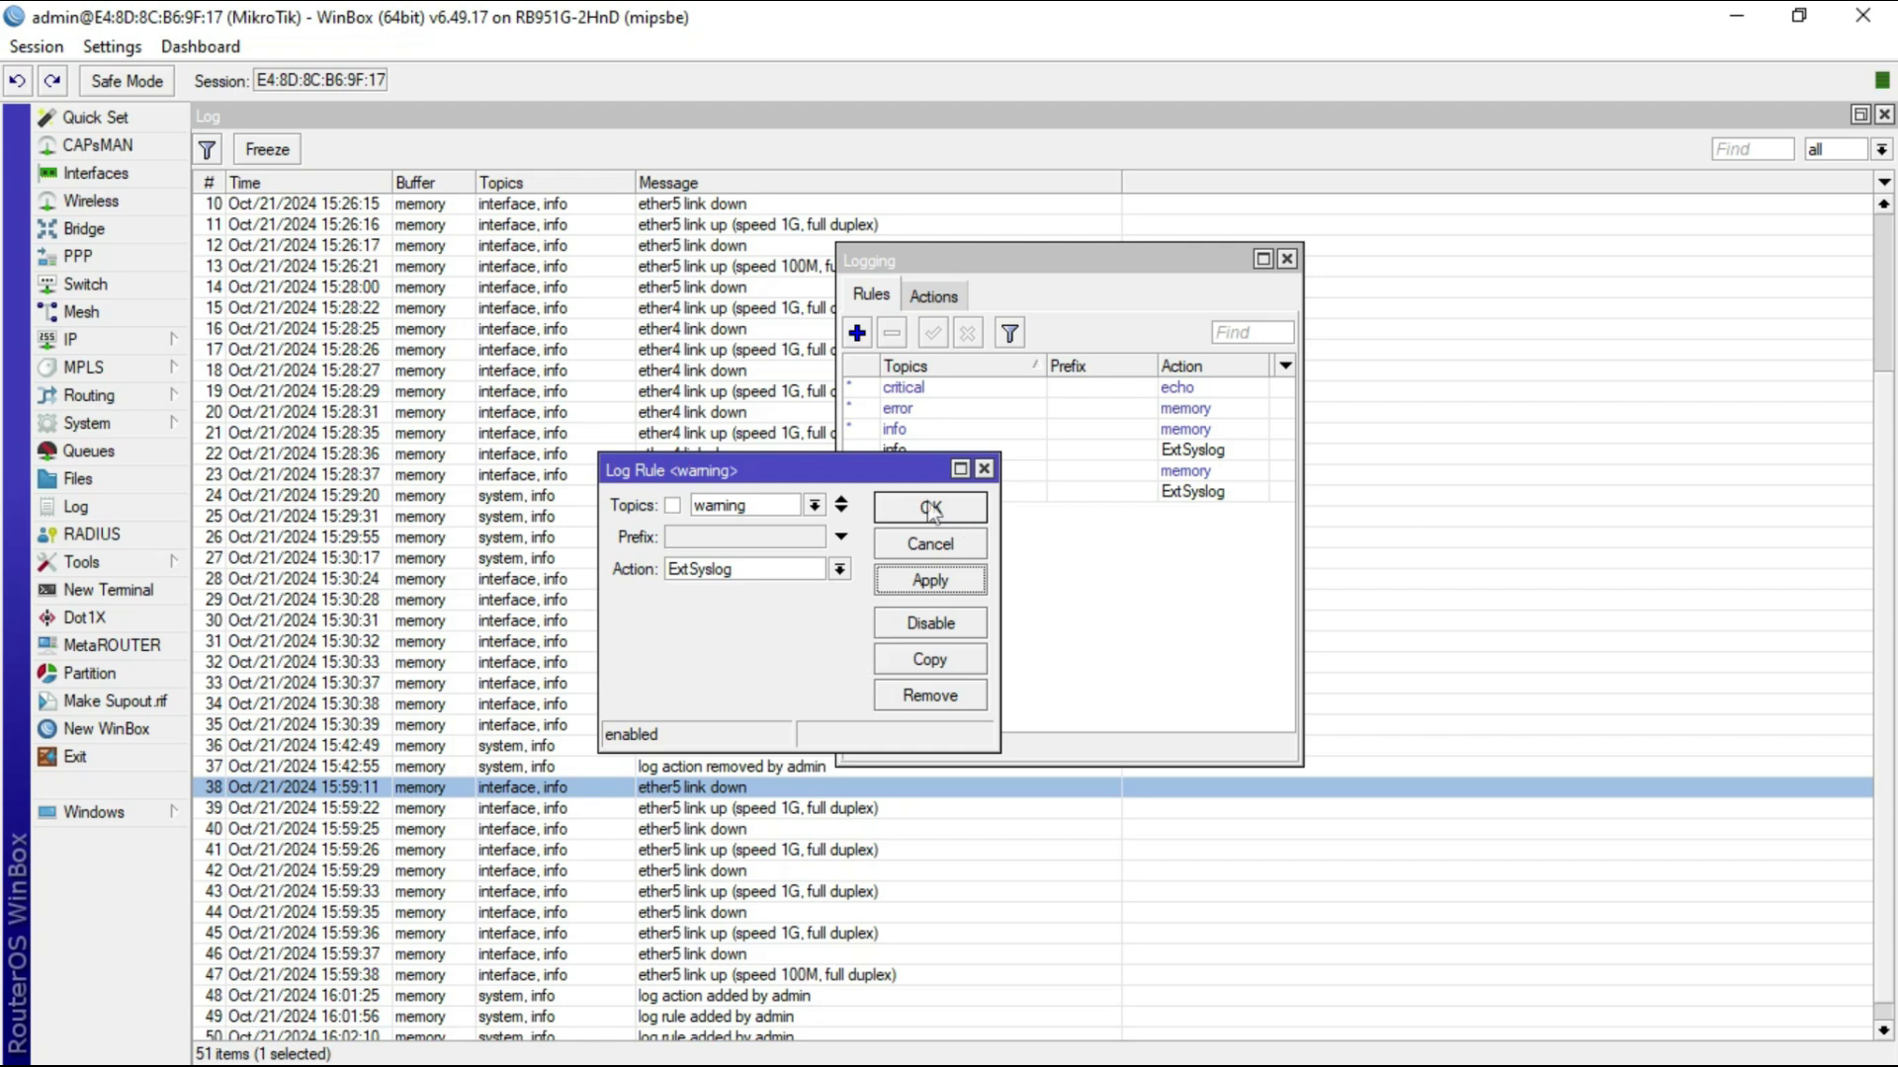
{"action": "left_click", "coordinate": [814, 506]}
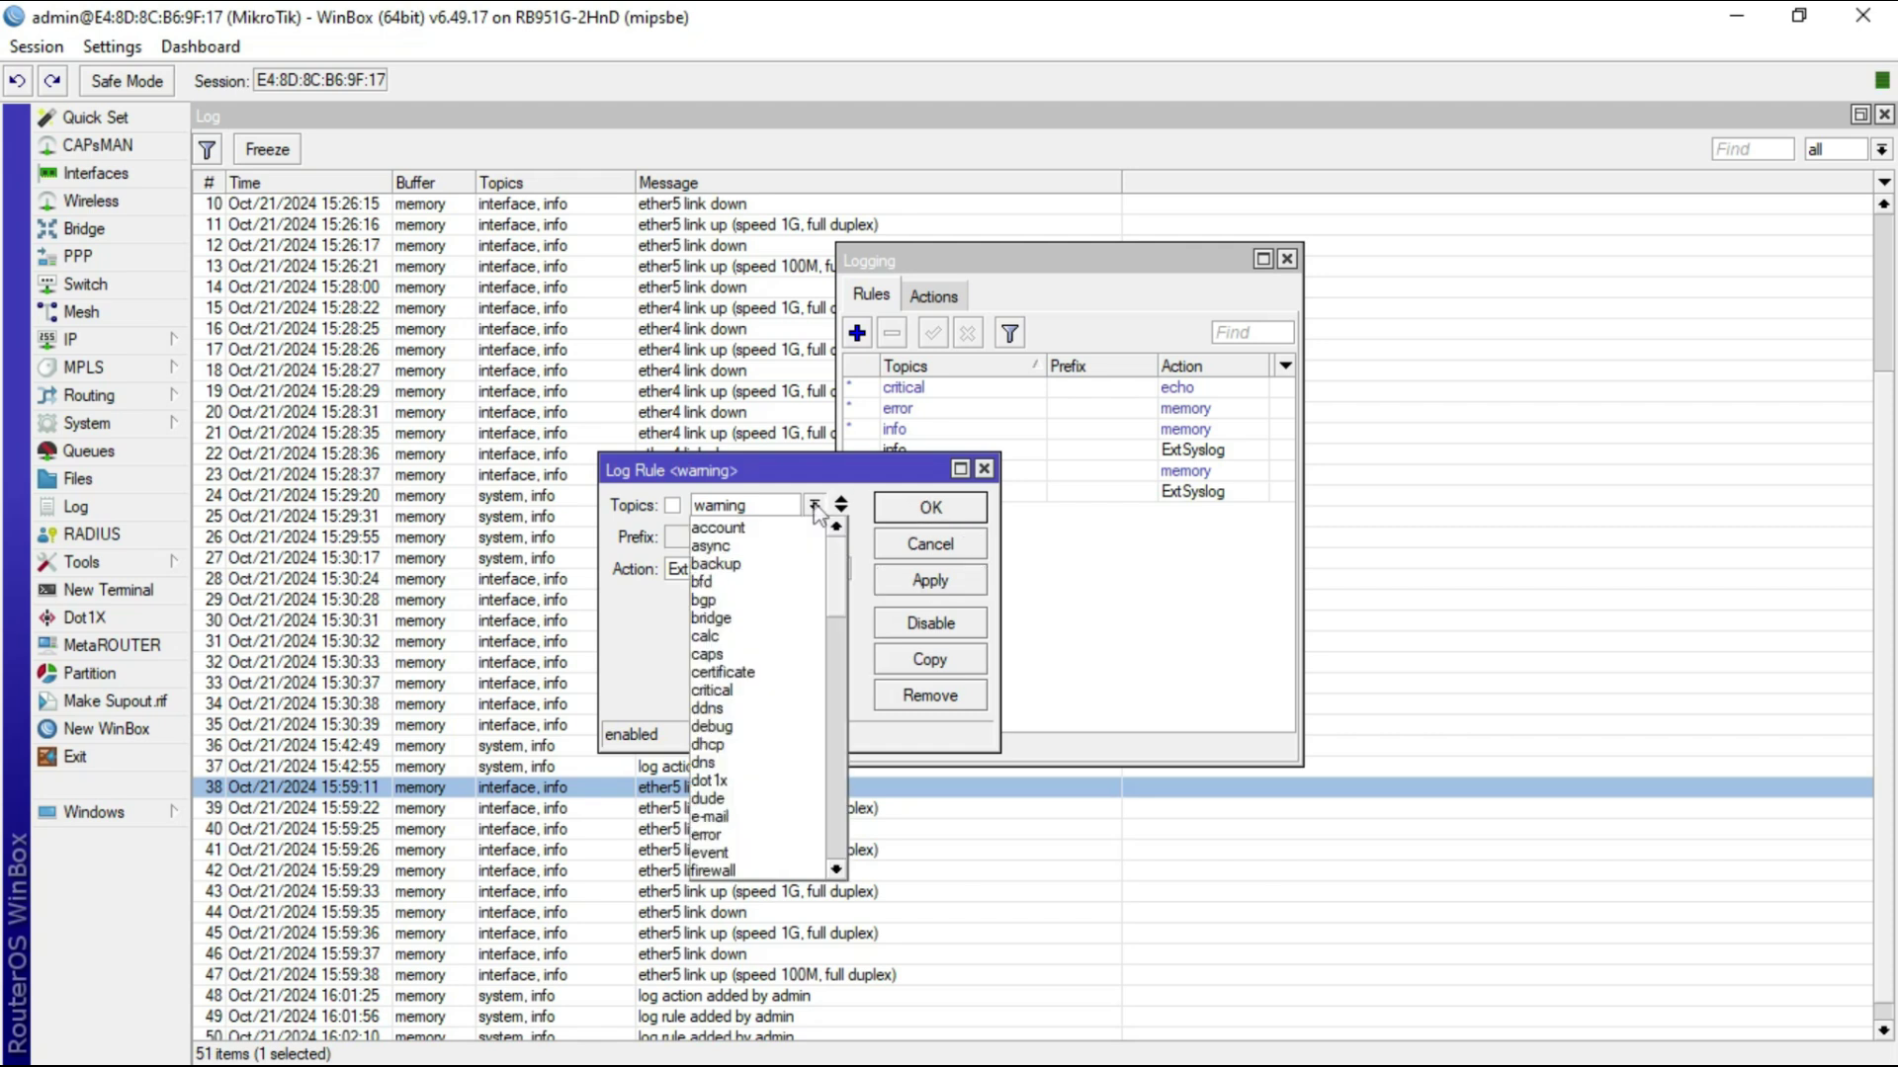
{"action": "left_click", "coordinate": [983, 472]}
{"action": "left_click", "coordinate": [983, 470]}
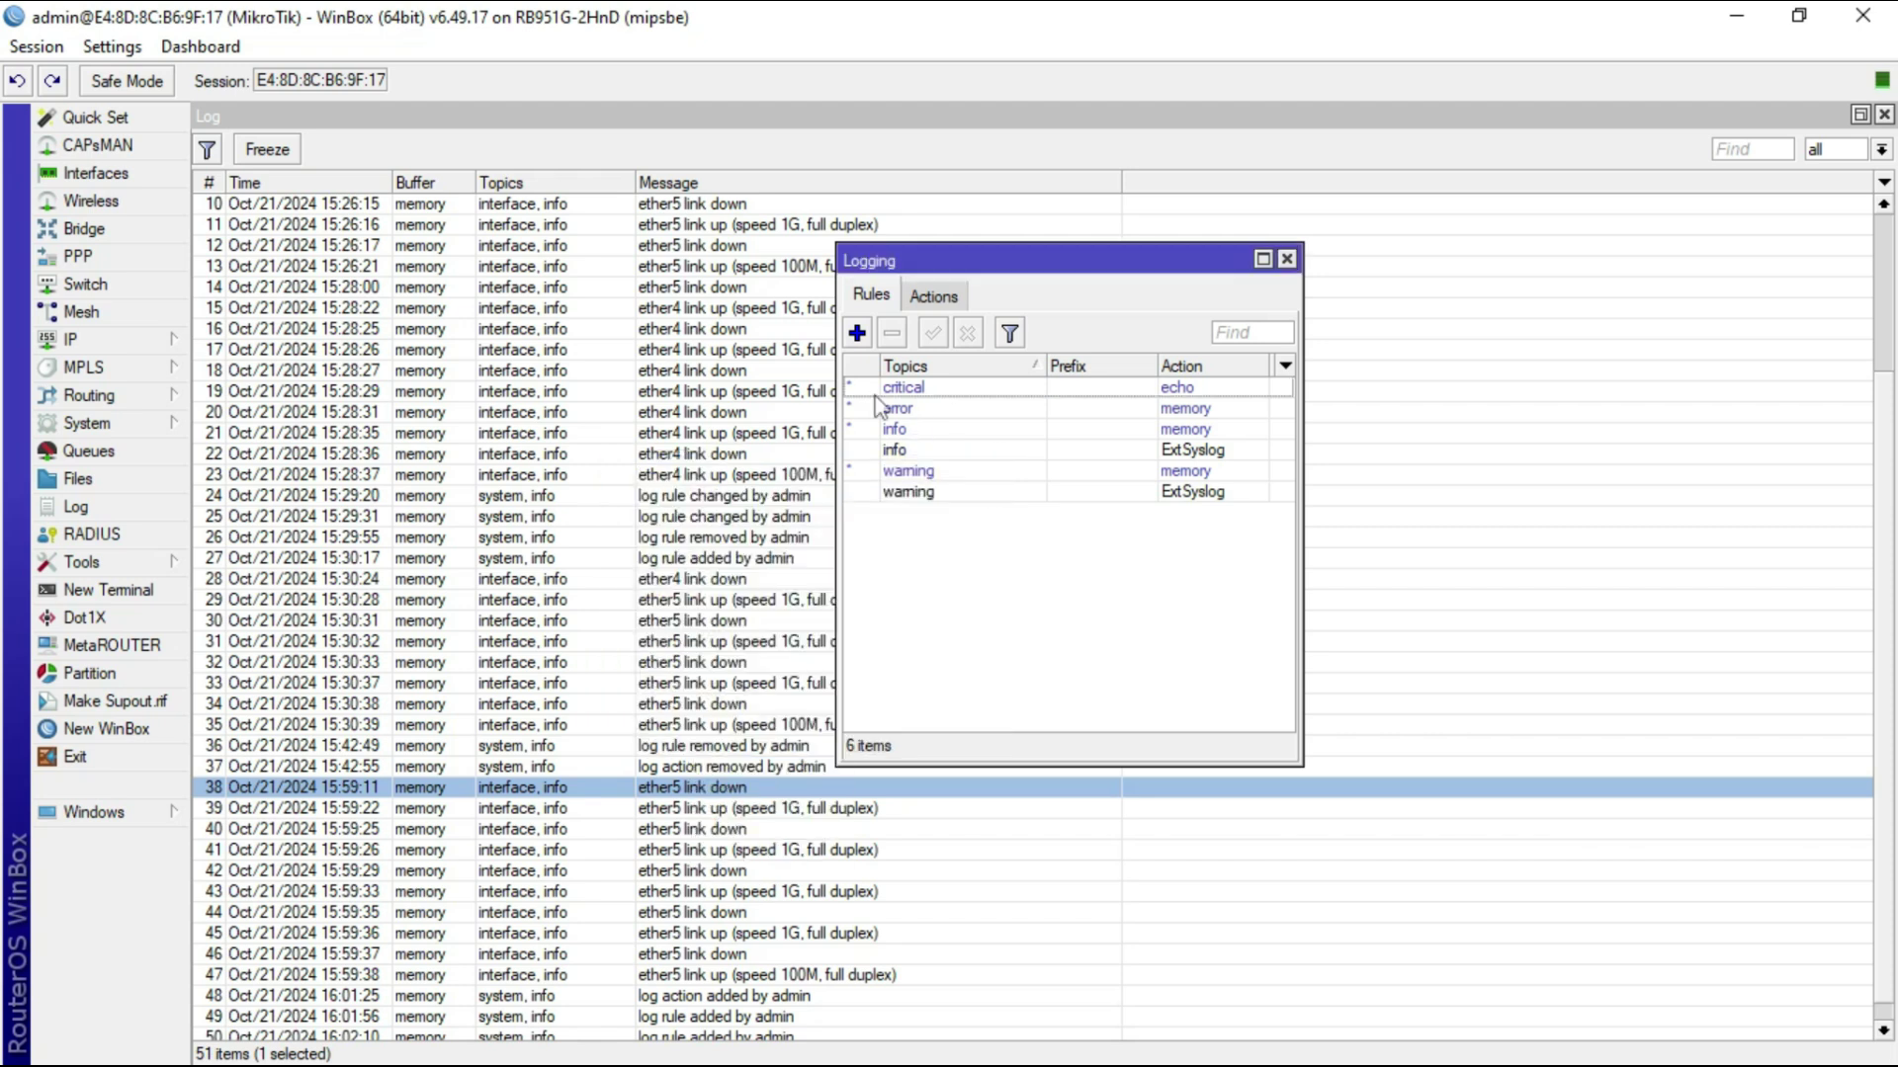
- Add a logging rule with topic error and action ExtSyslog, apply and close
{"action": "left_click", "coordinate": [857, 334]}
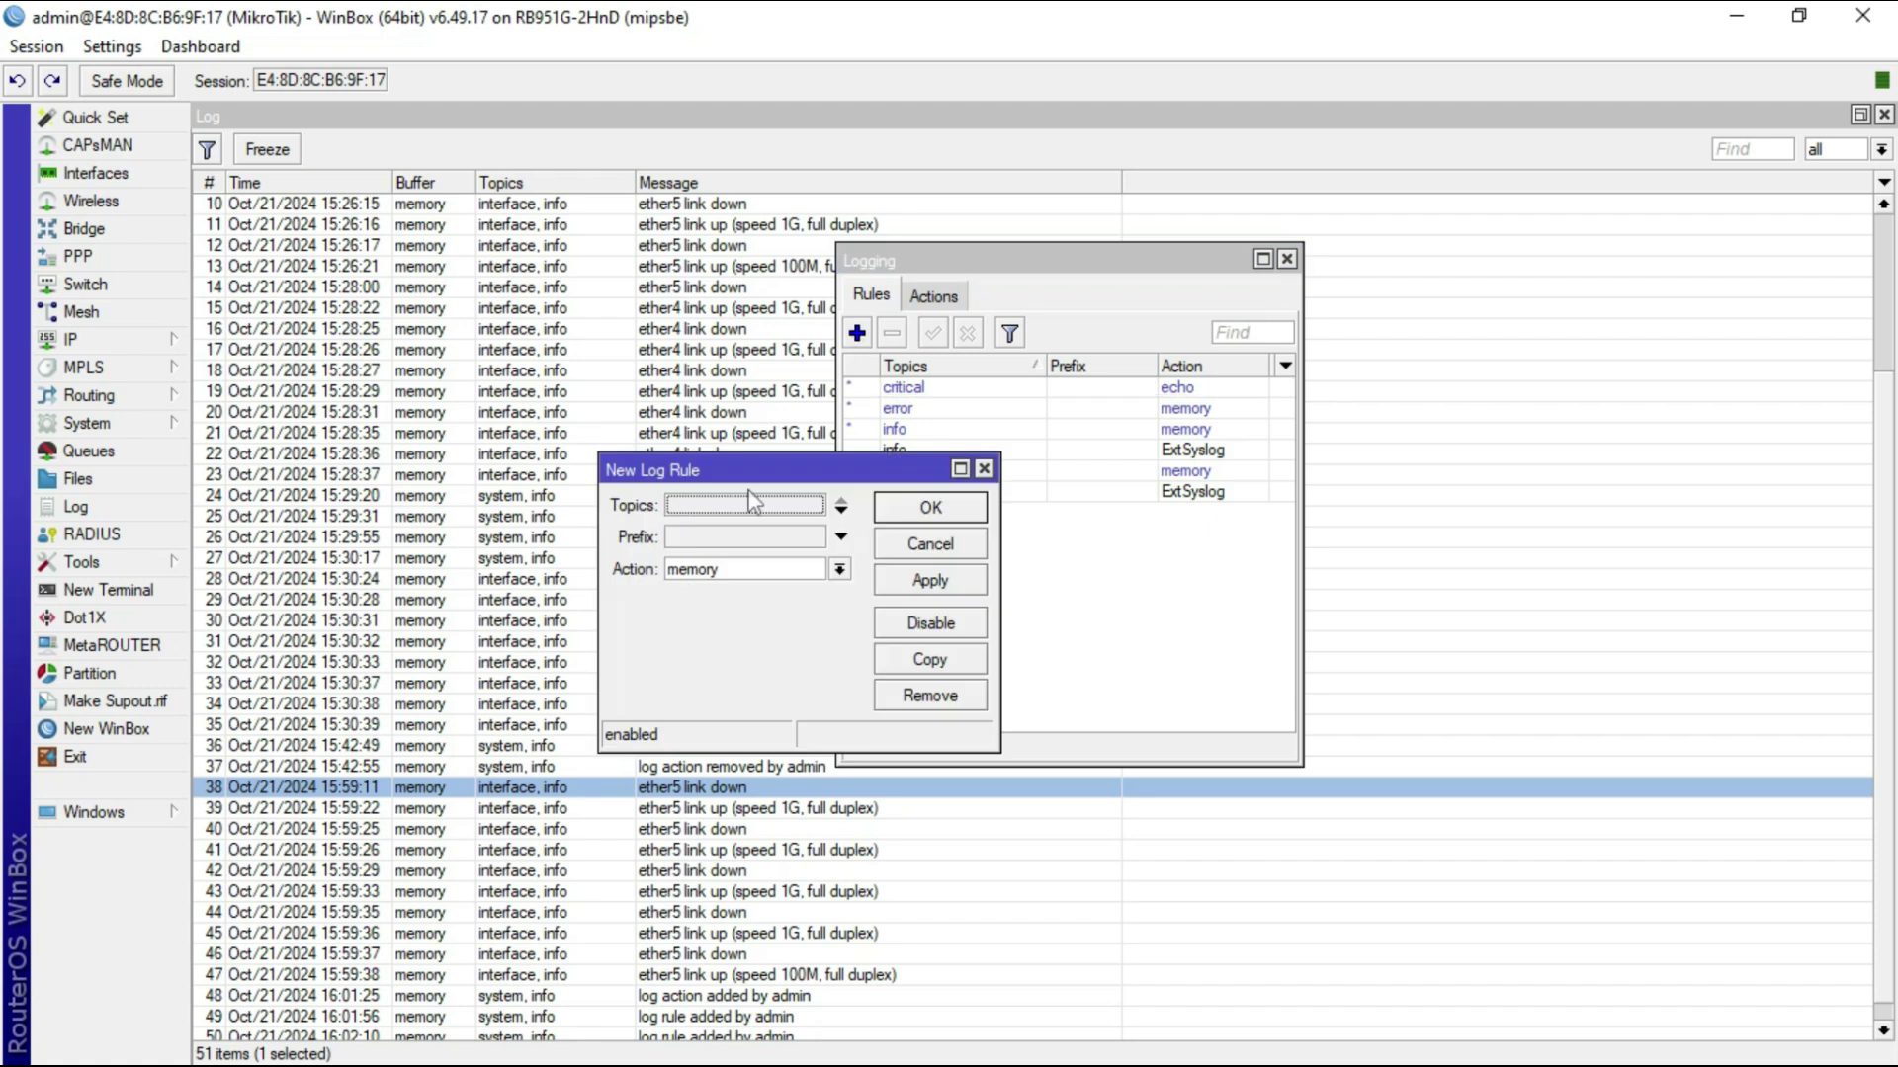
{"action": "left_click", "coordinate": [815, 506]}
{"action": "left_click", "coordinate": [814, 506]}
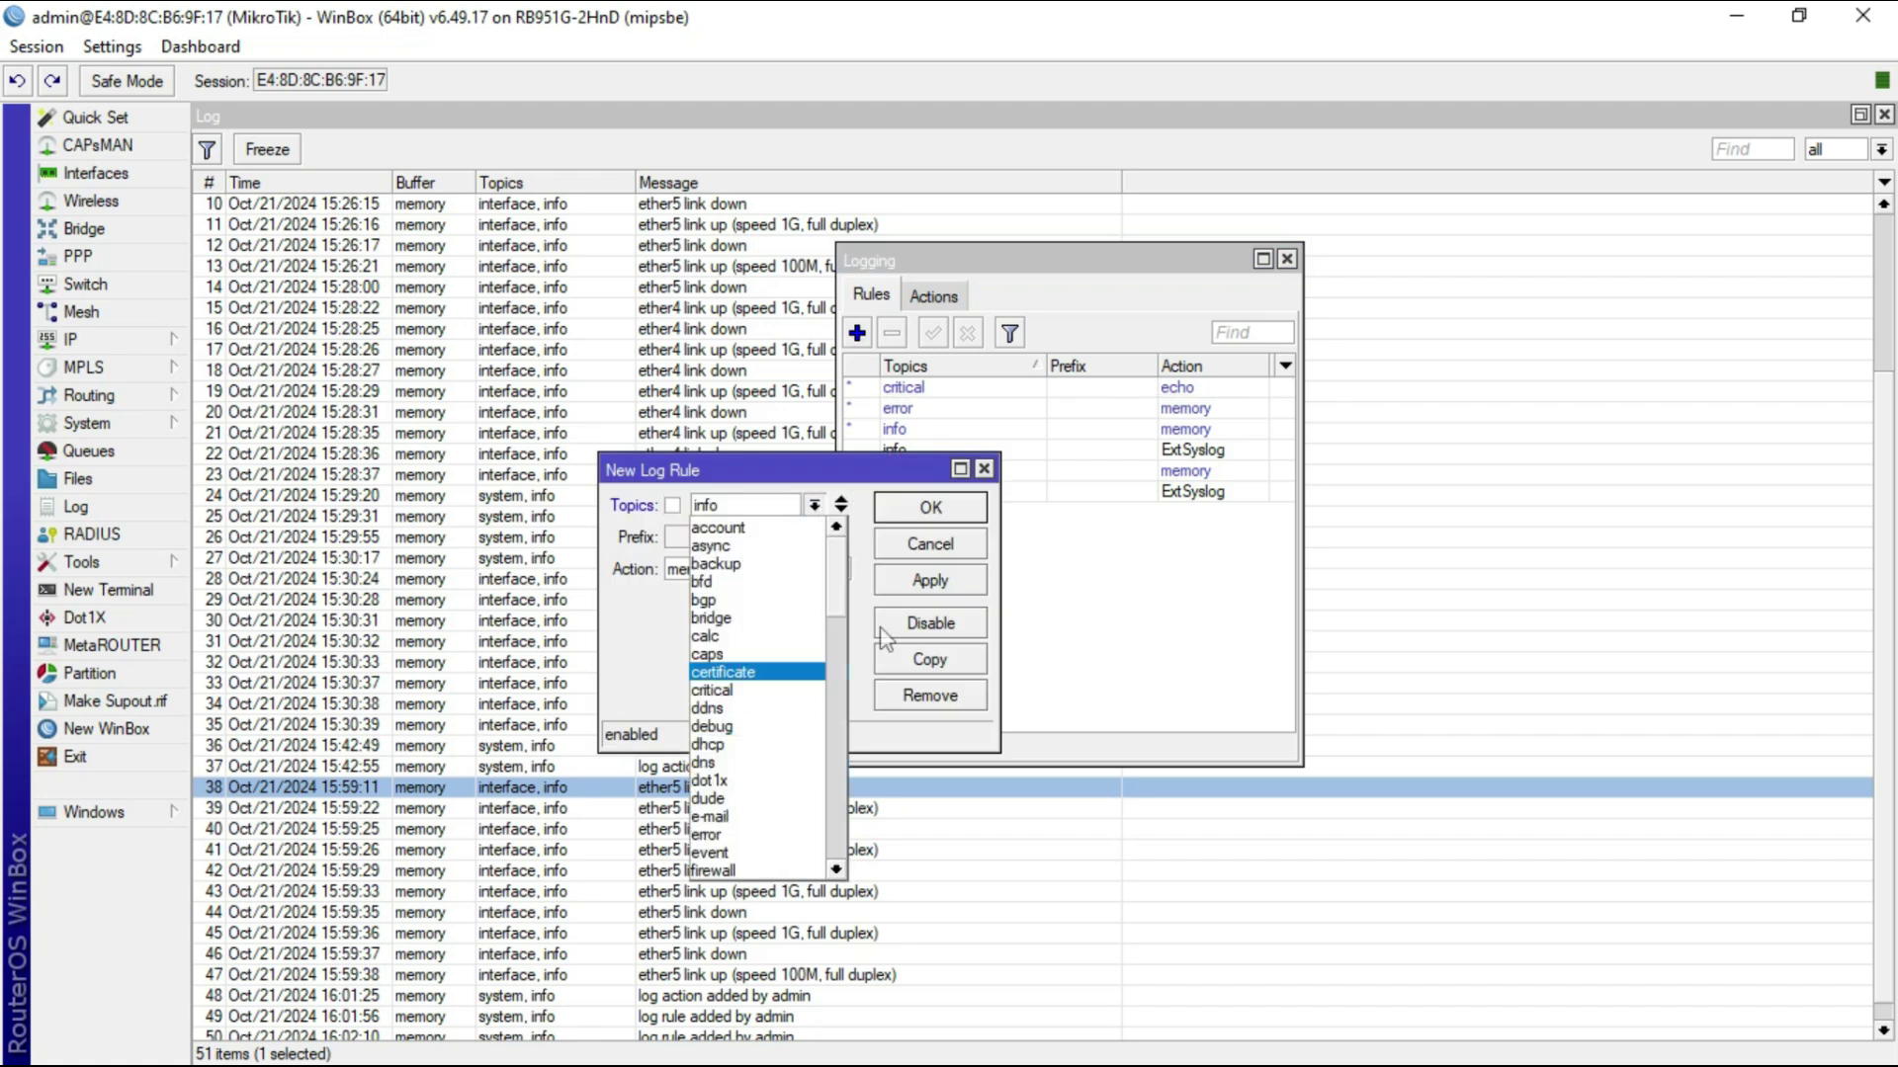
{"action": "left_click_drag", "start_coordinate": [840, 566], "coordinate": [840, 599]}
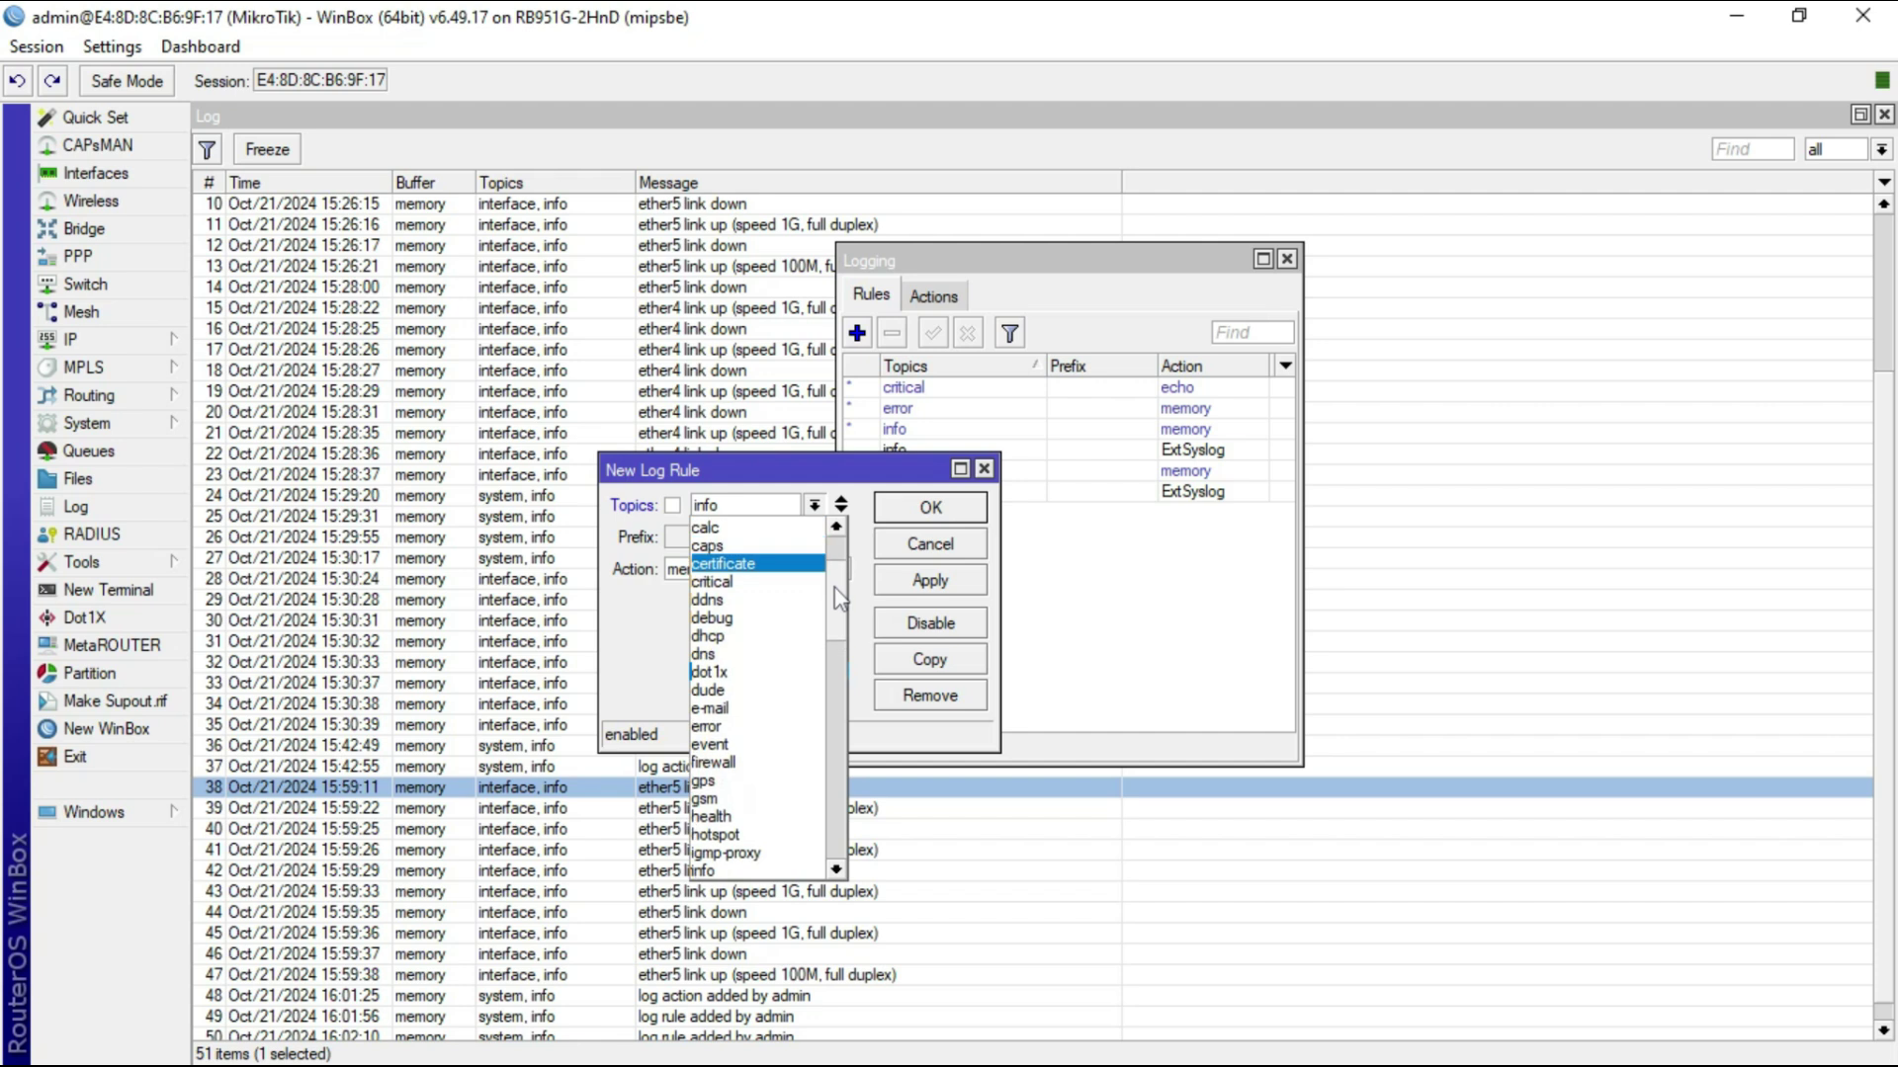
{"action": "left_click", "coordinate": [704, 727]}
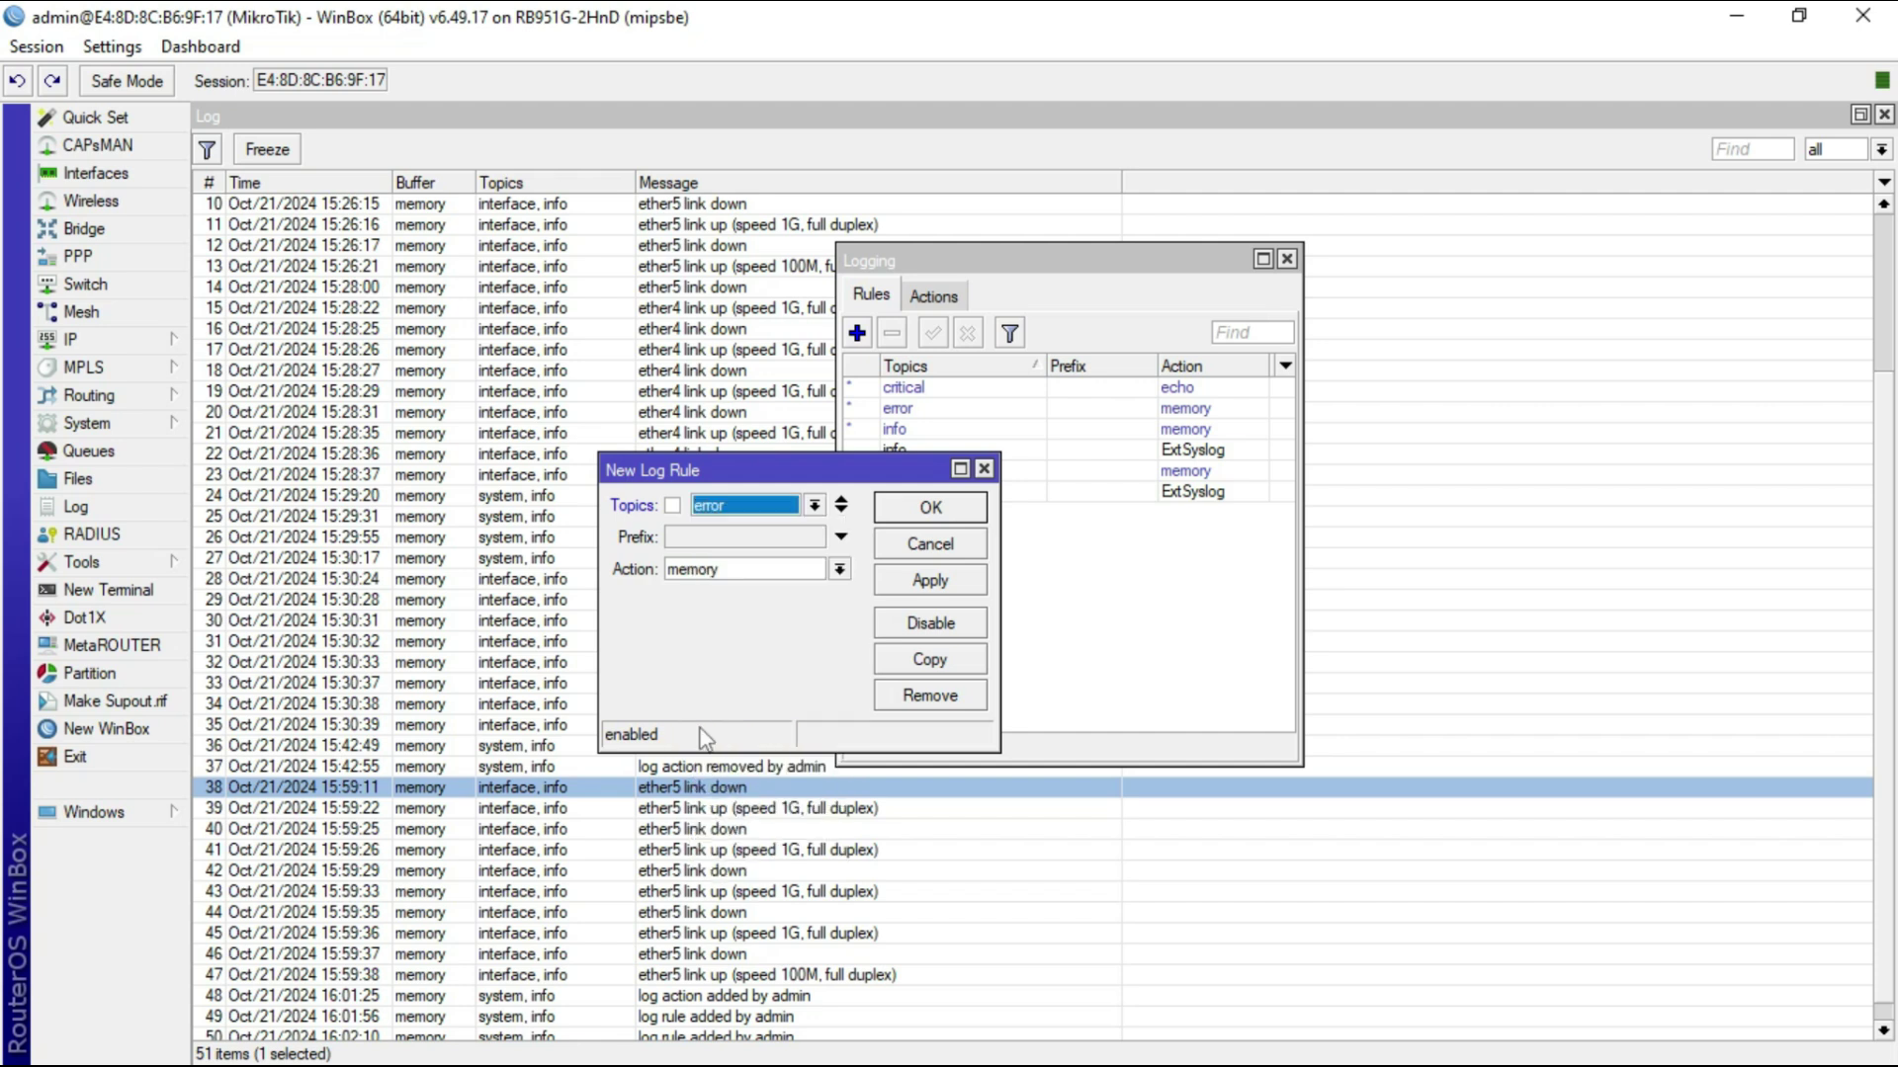
{"action": "left_click", "coordinate": [839, 571]}
{"action": "left_click", "coordinate": [761, 591]}
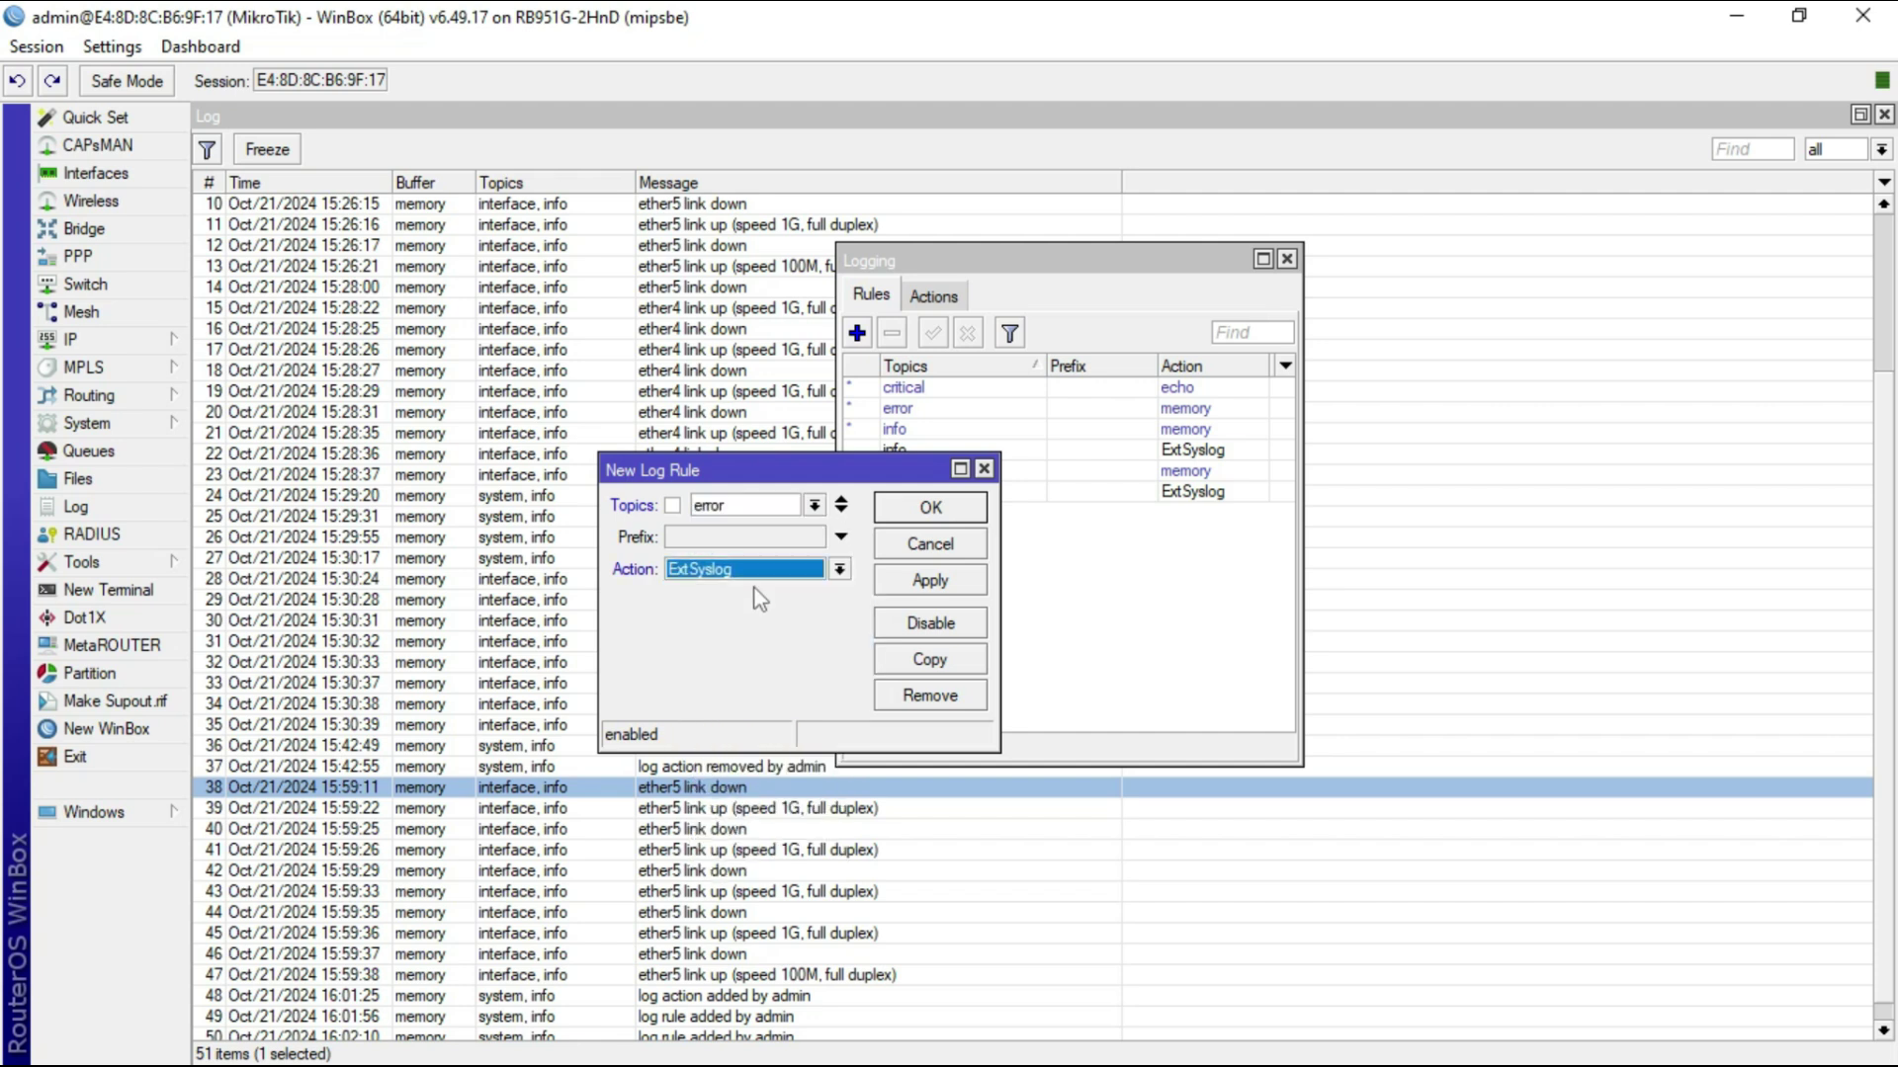
{"action": "left_click", "coordinate": [917, 585]}
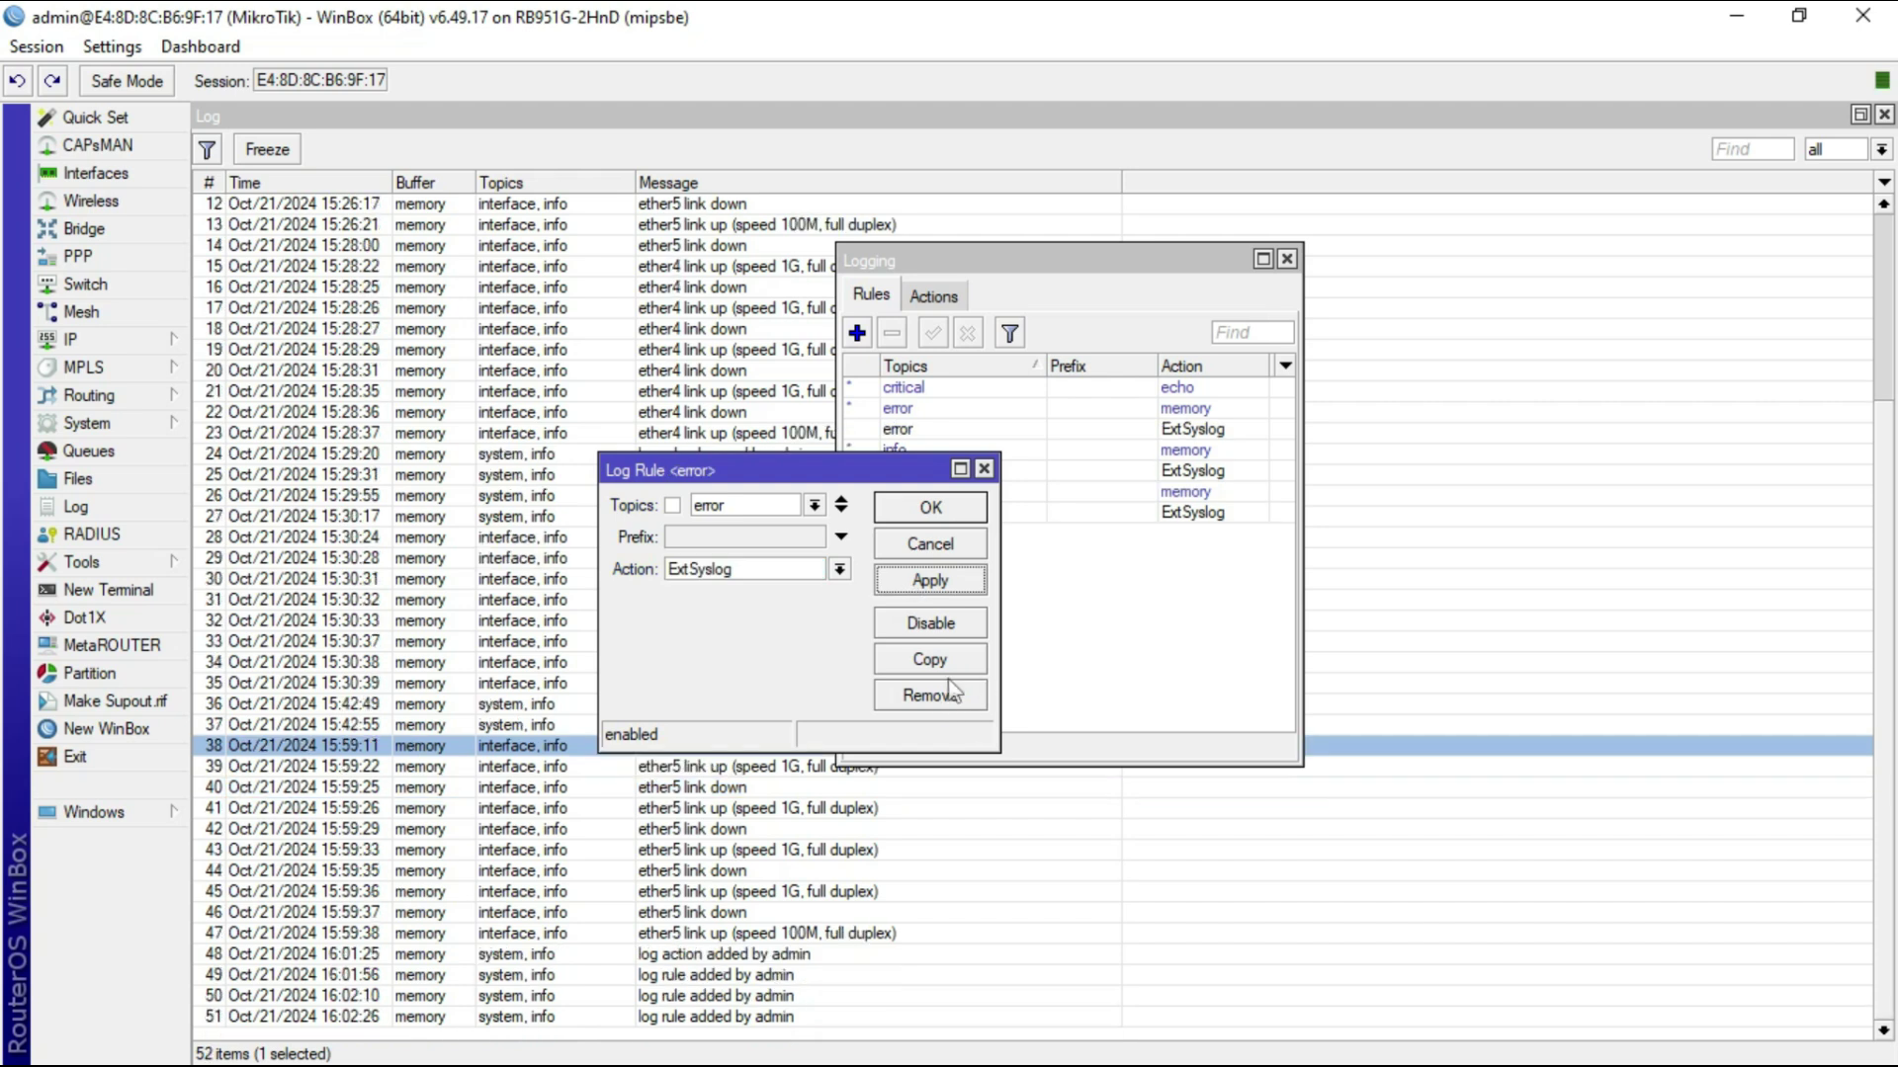
{"action": "left_click", "coordinate": [929, 508]}
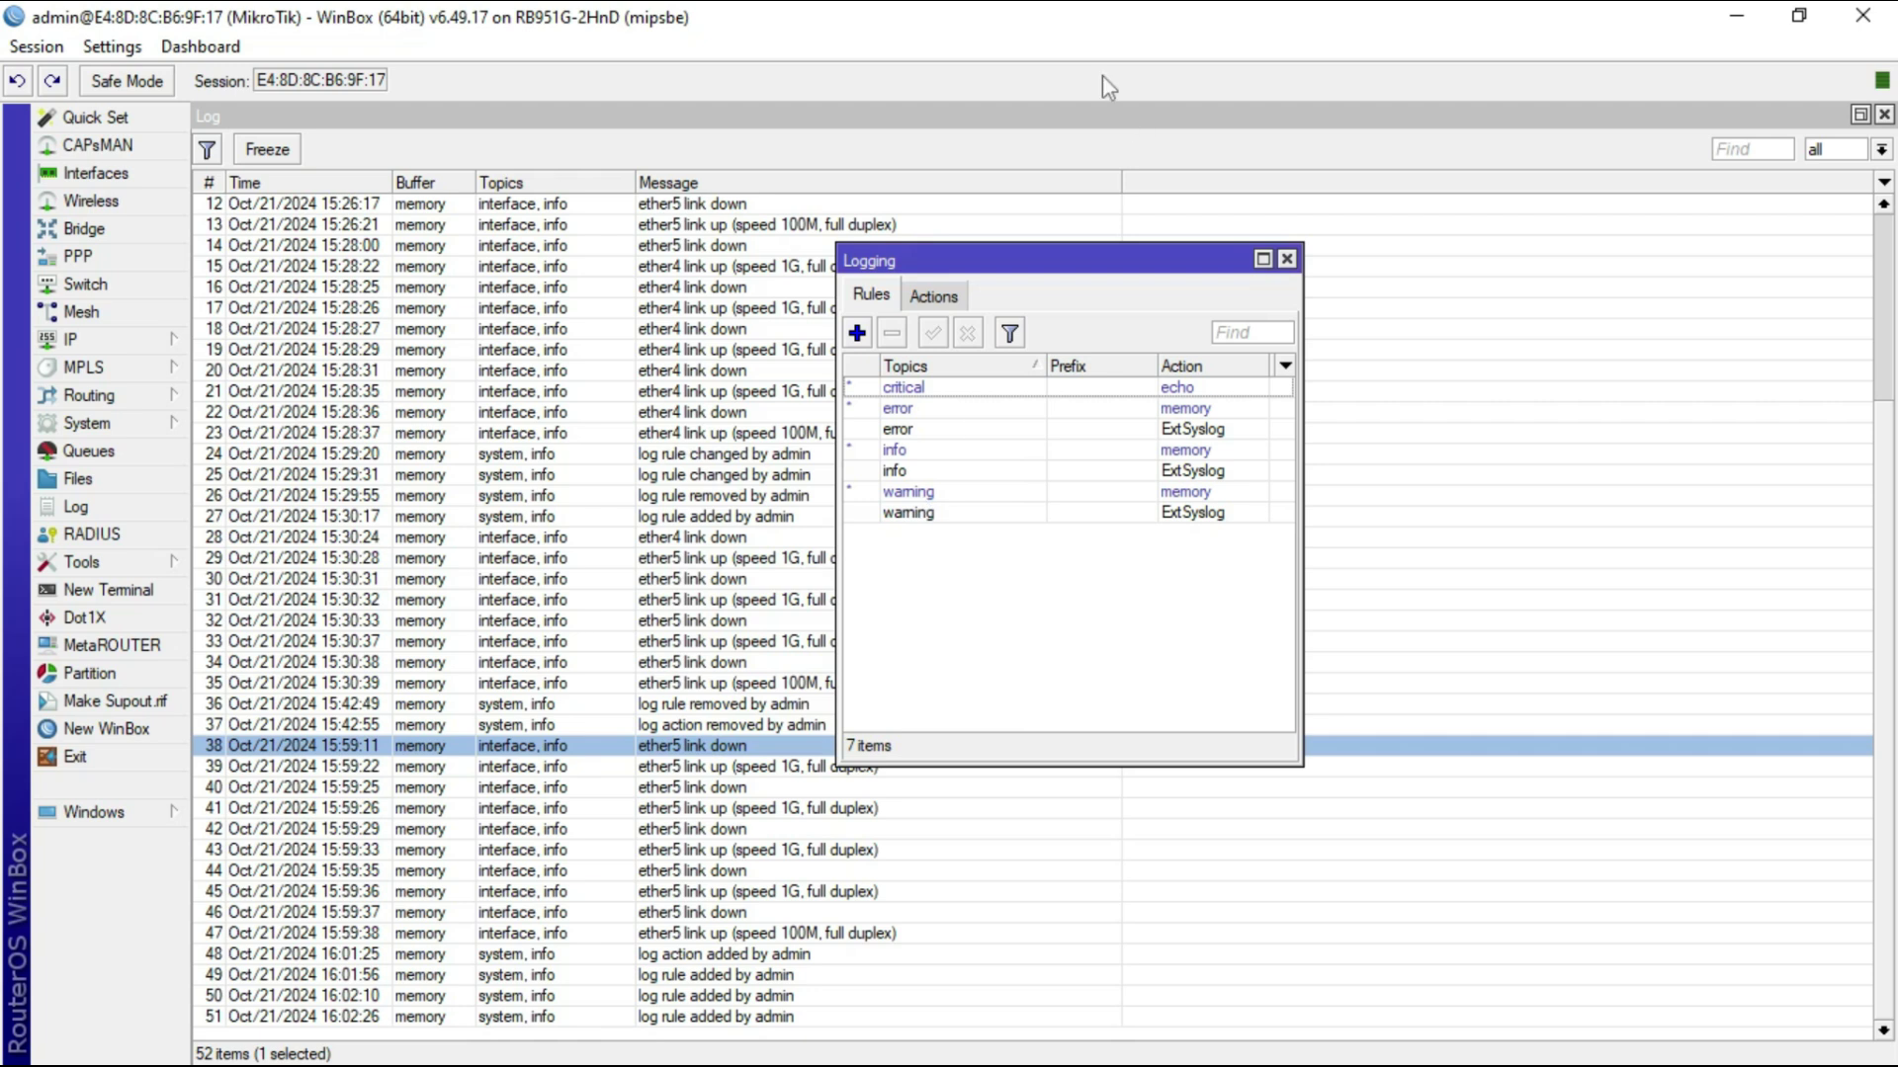
- In Syslog Watcher, check Server Log, then open the View: [ALL] 2024/10 (October) tab showing 20 messages
{"action": "double_click", "coordinate": [1087, 18]}
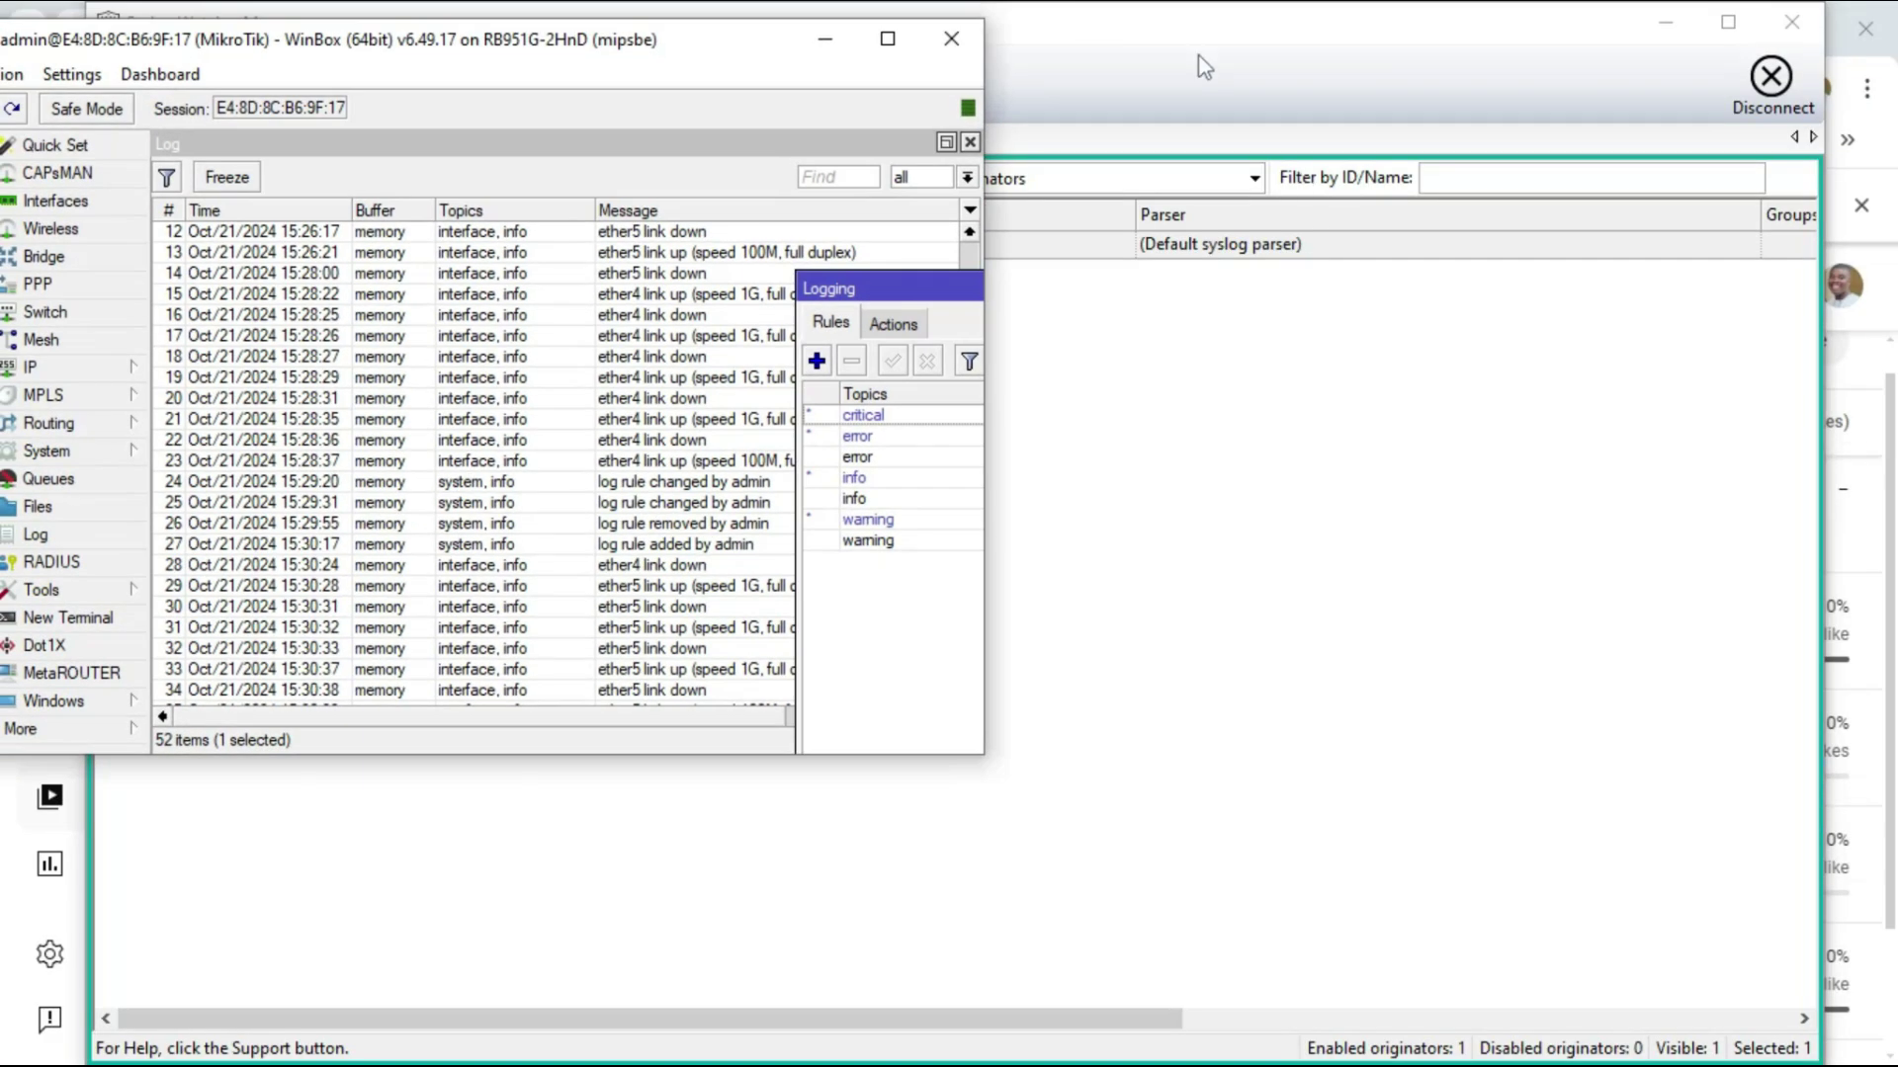
{"action": "left_click", "coordinate": [1199, 68]}
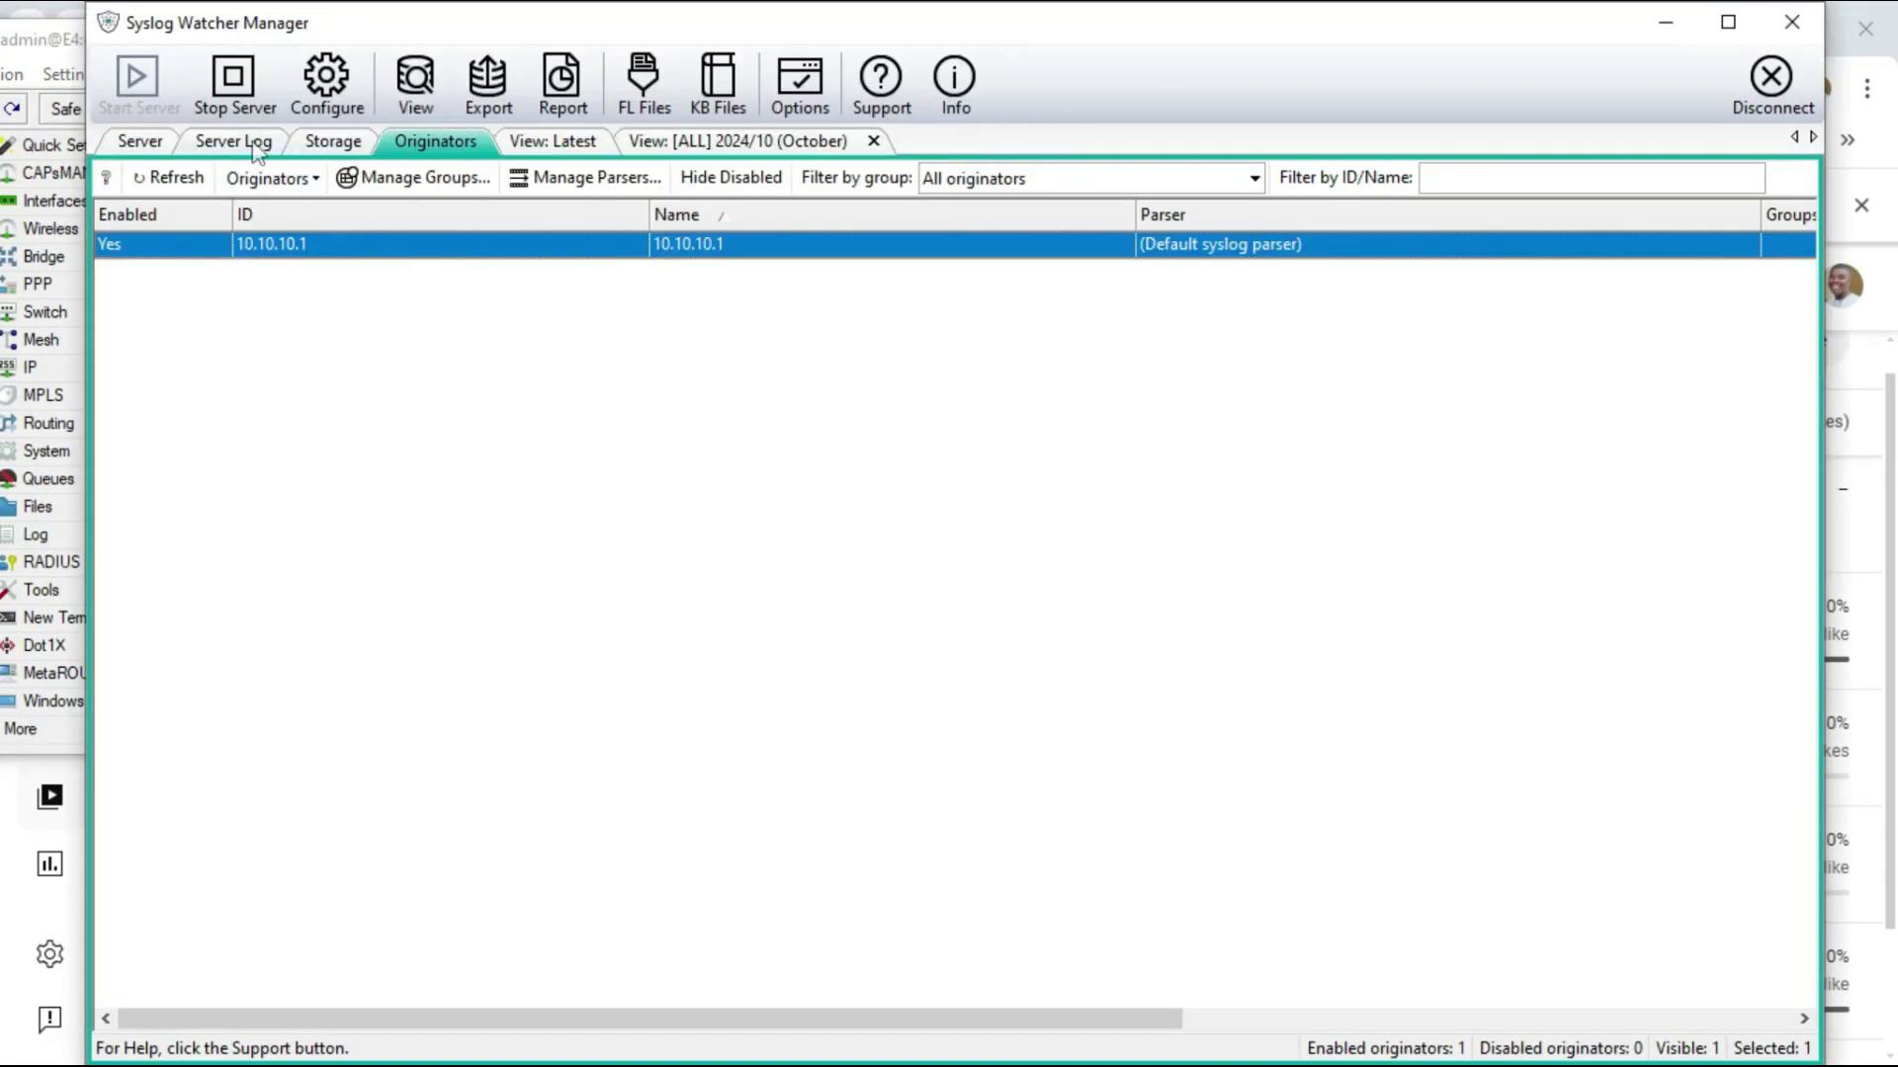
{"action": "left_click", "coordinate": [201, 146]}
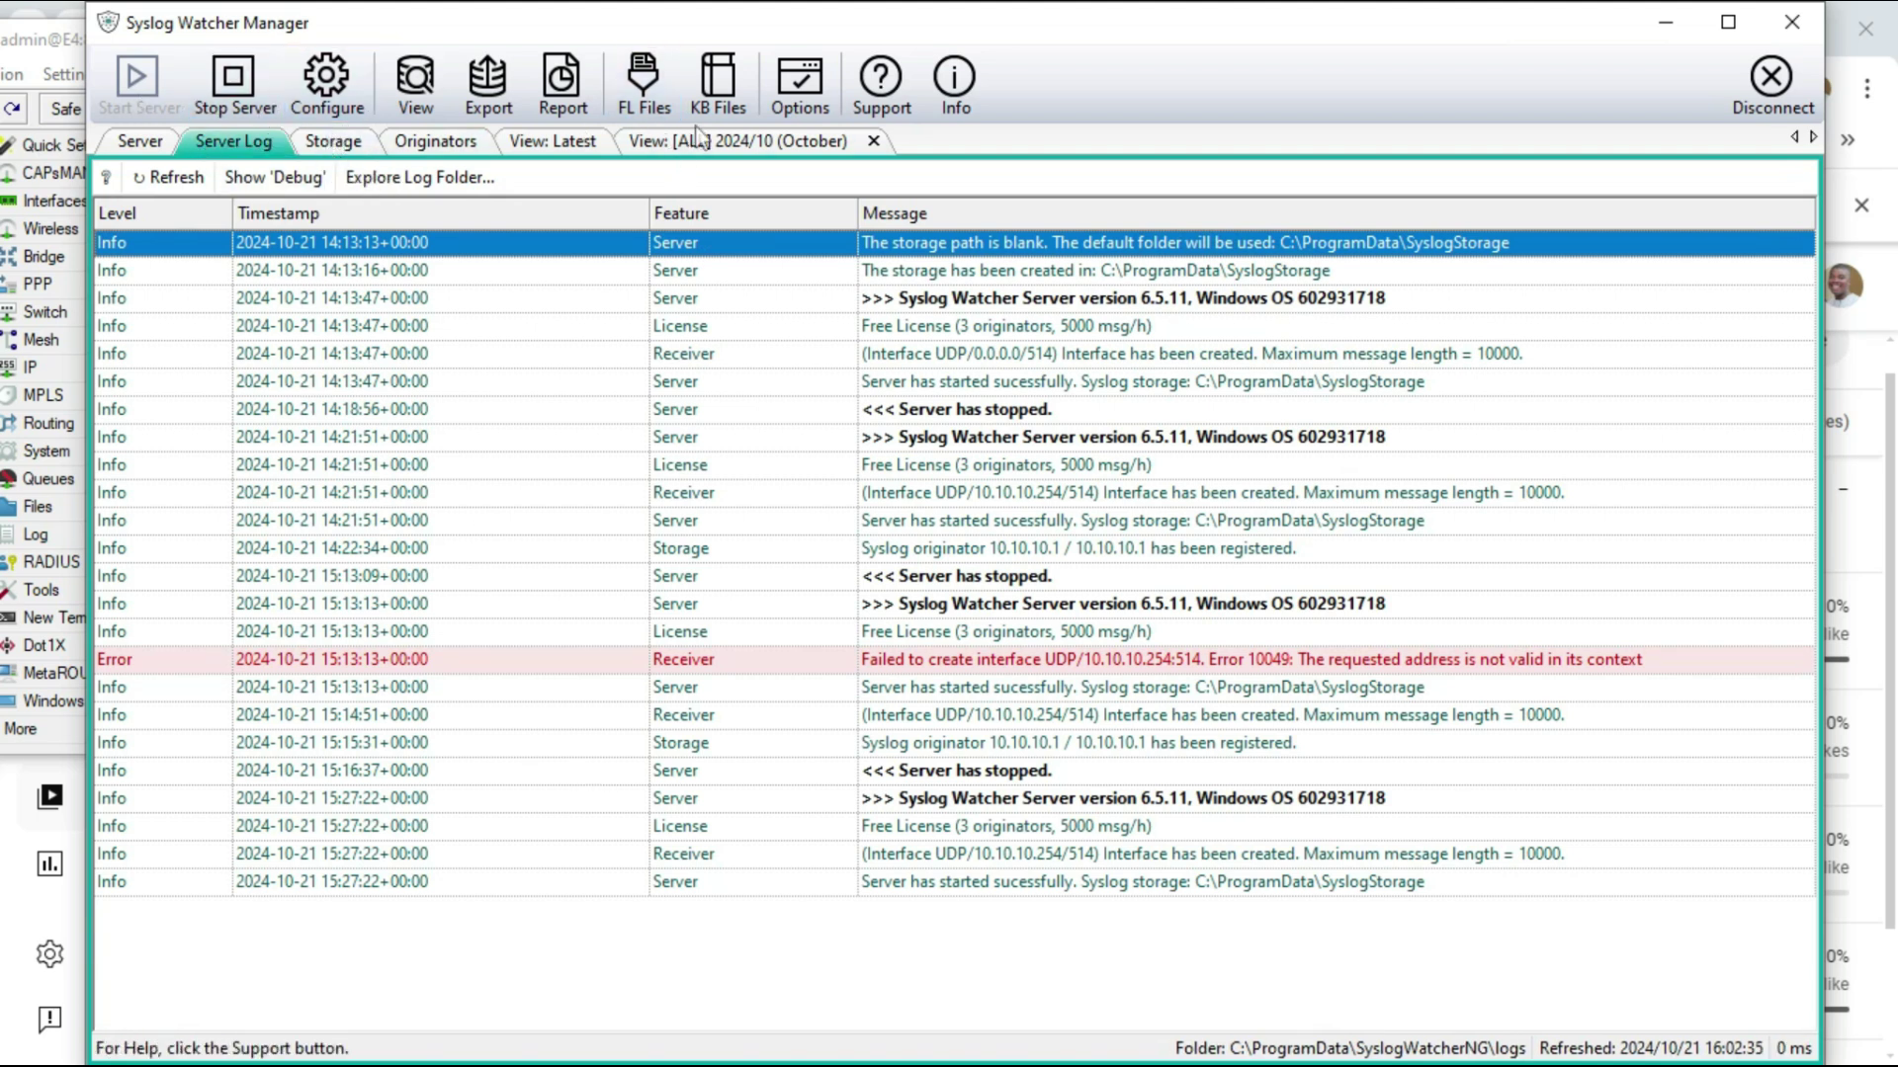
{"action": "left_click", "coordinate": [698, 140]}
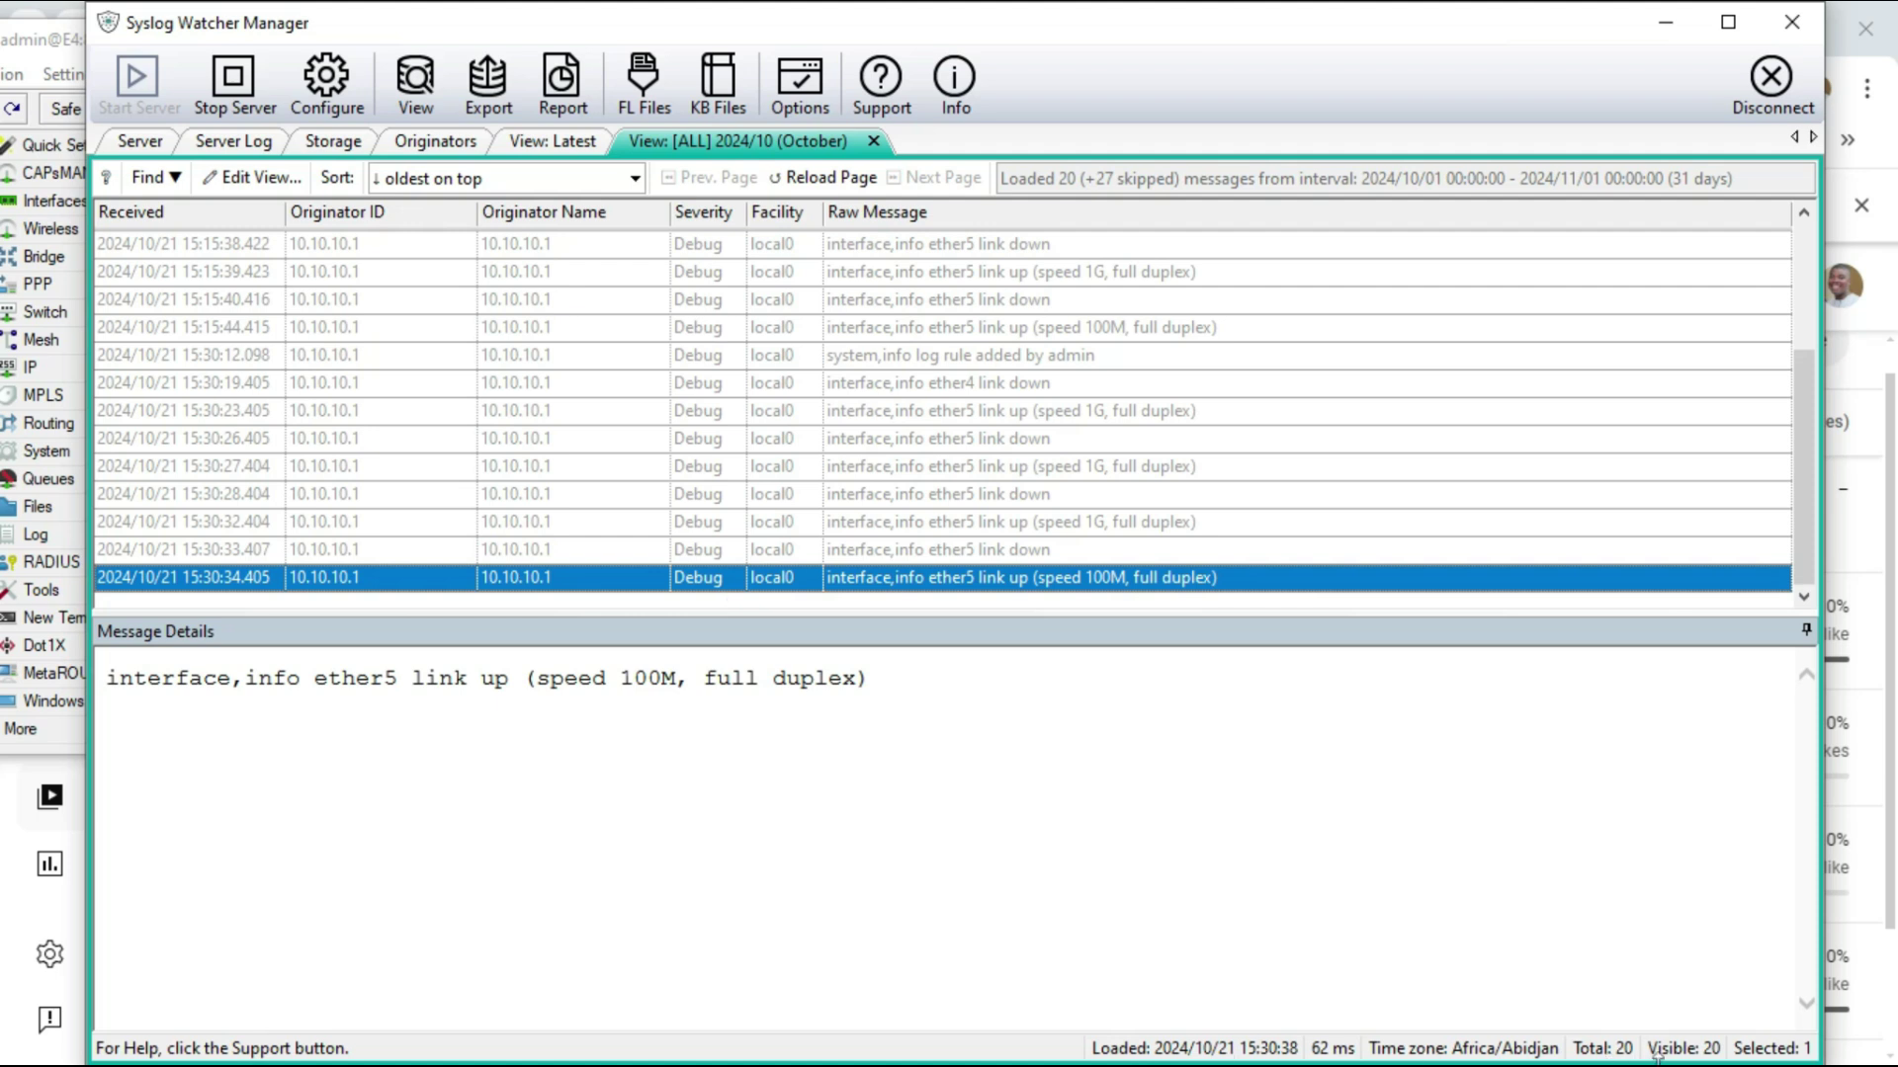
- Place Syslog Watcher on the right beside an enlarged WinBox Log window, closing the Logging window
{"action": "left_click_drag", "start_coordinate": [1101, 22], "coordinate": [1469, 30]}
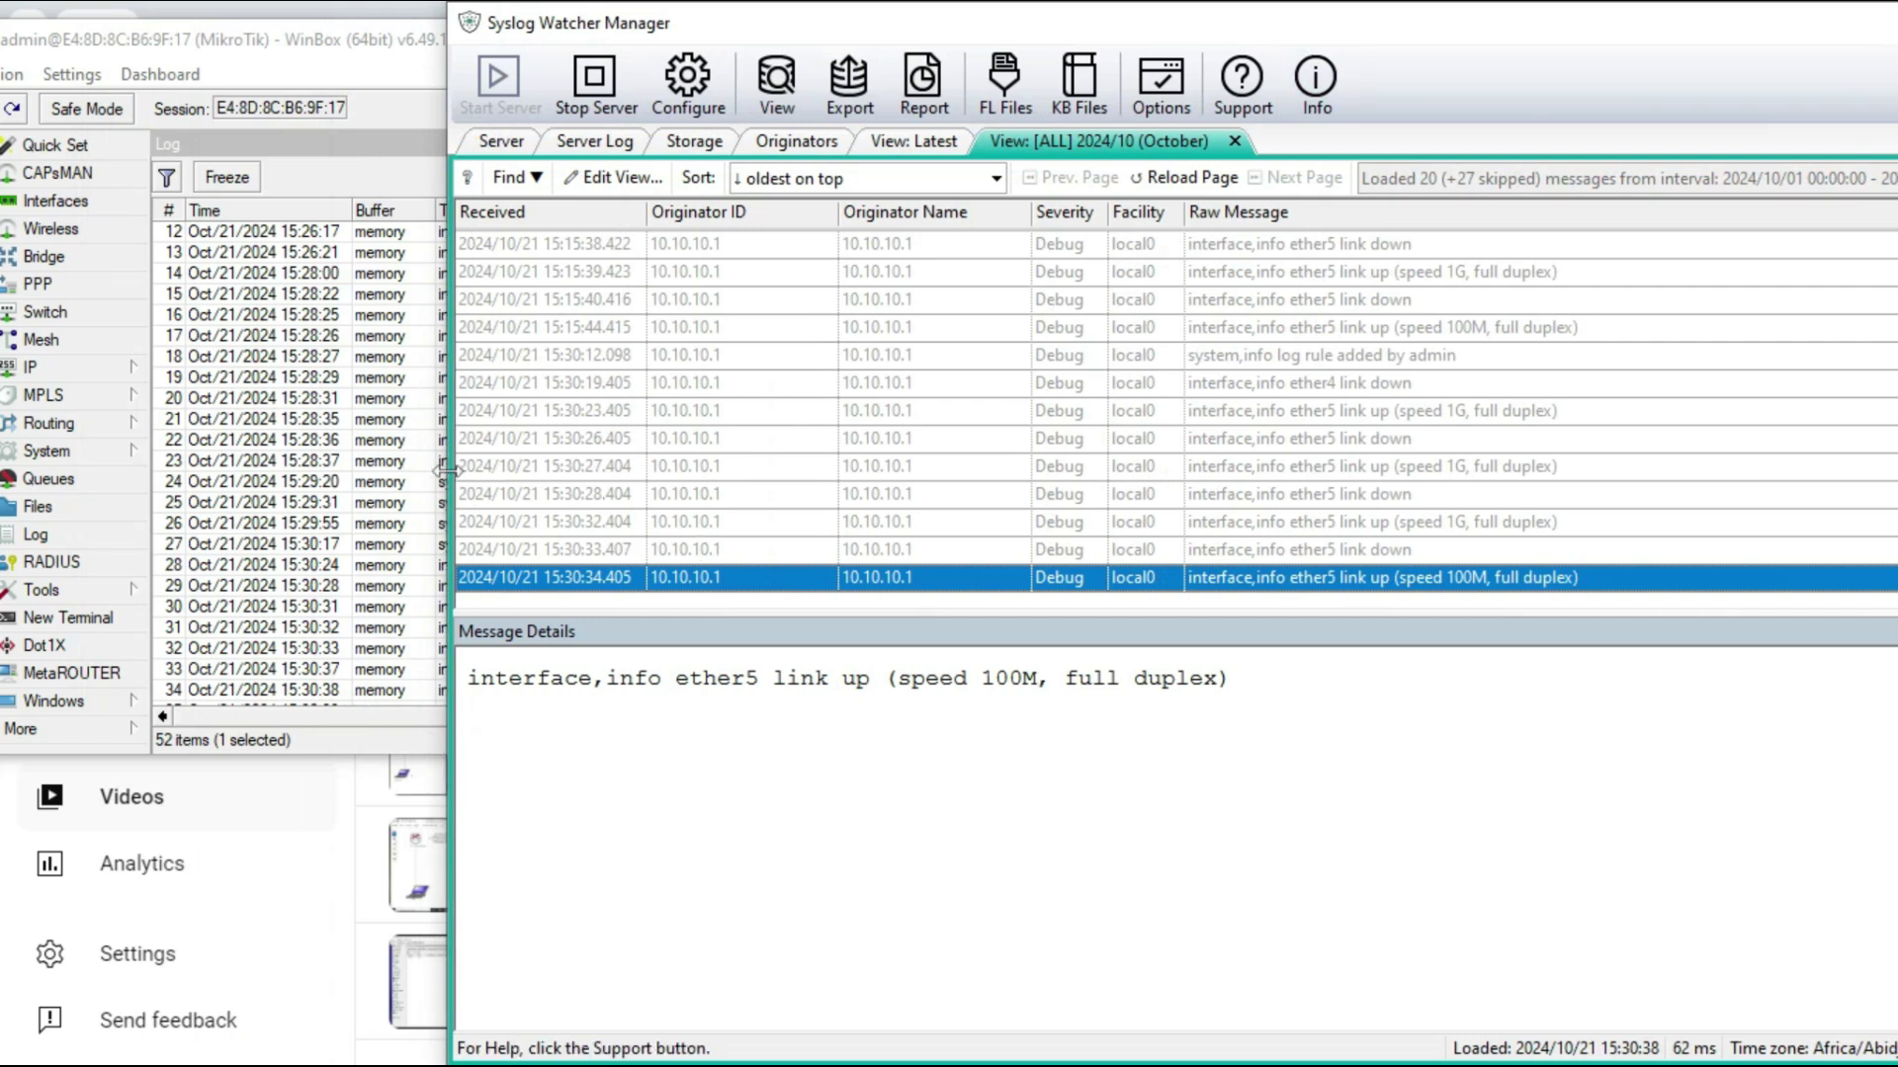
{"action": "left_click_drag", "start_coordinate": [448, 471], "coordinate": [821, 413]}
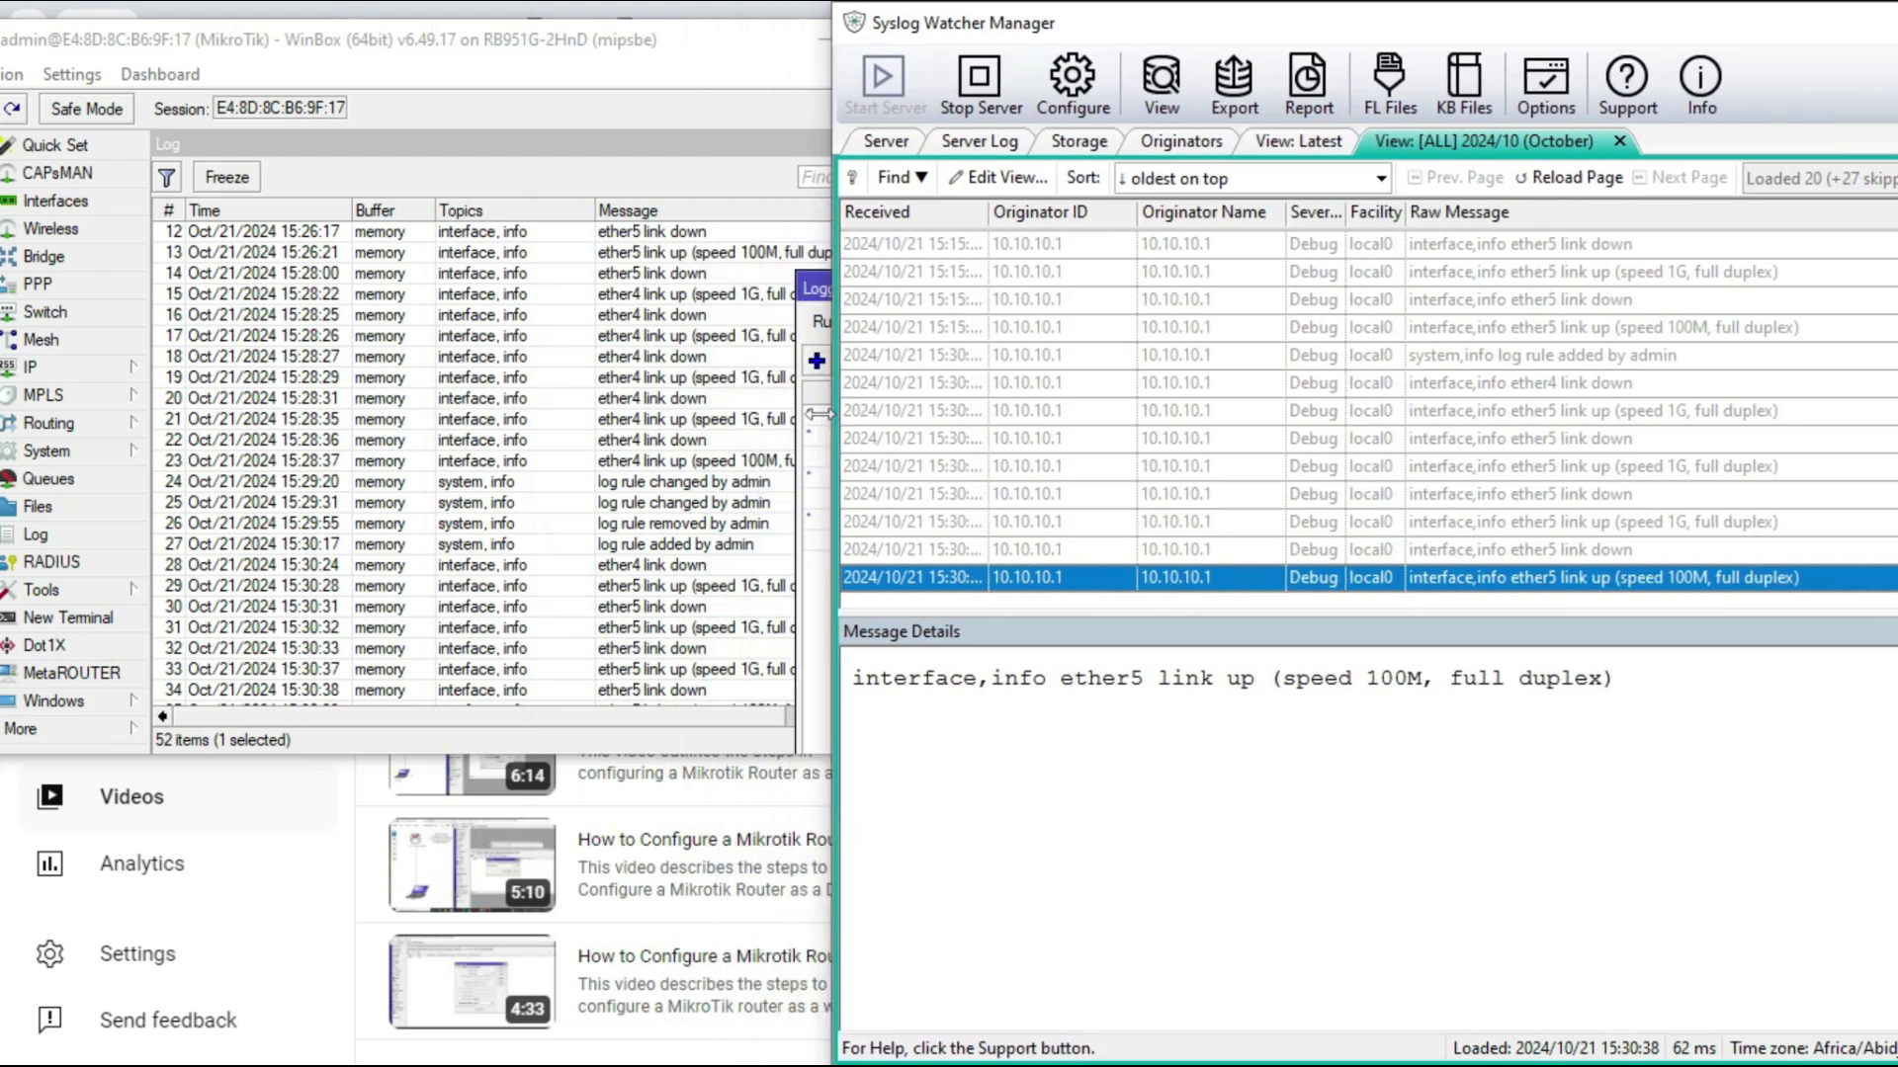
{"action": "left_click_drag", "start_coordinate": [400, 756], "coordinate": [370, 1052]}
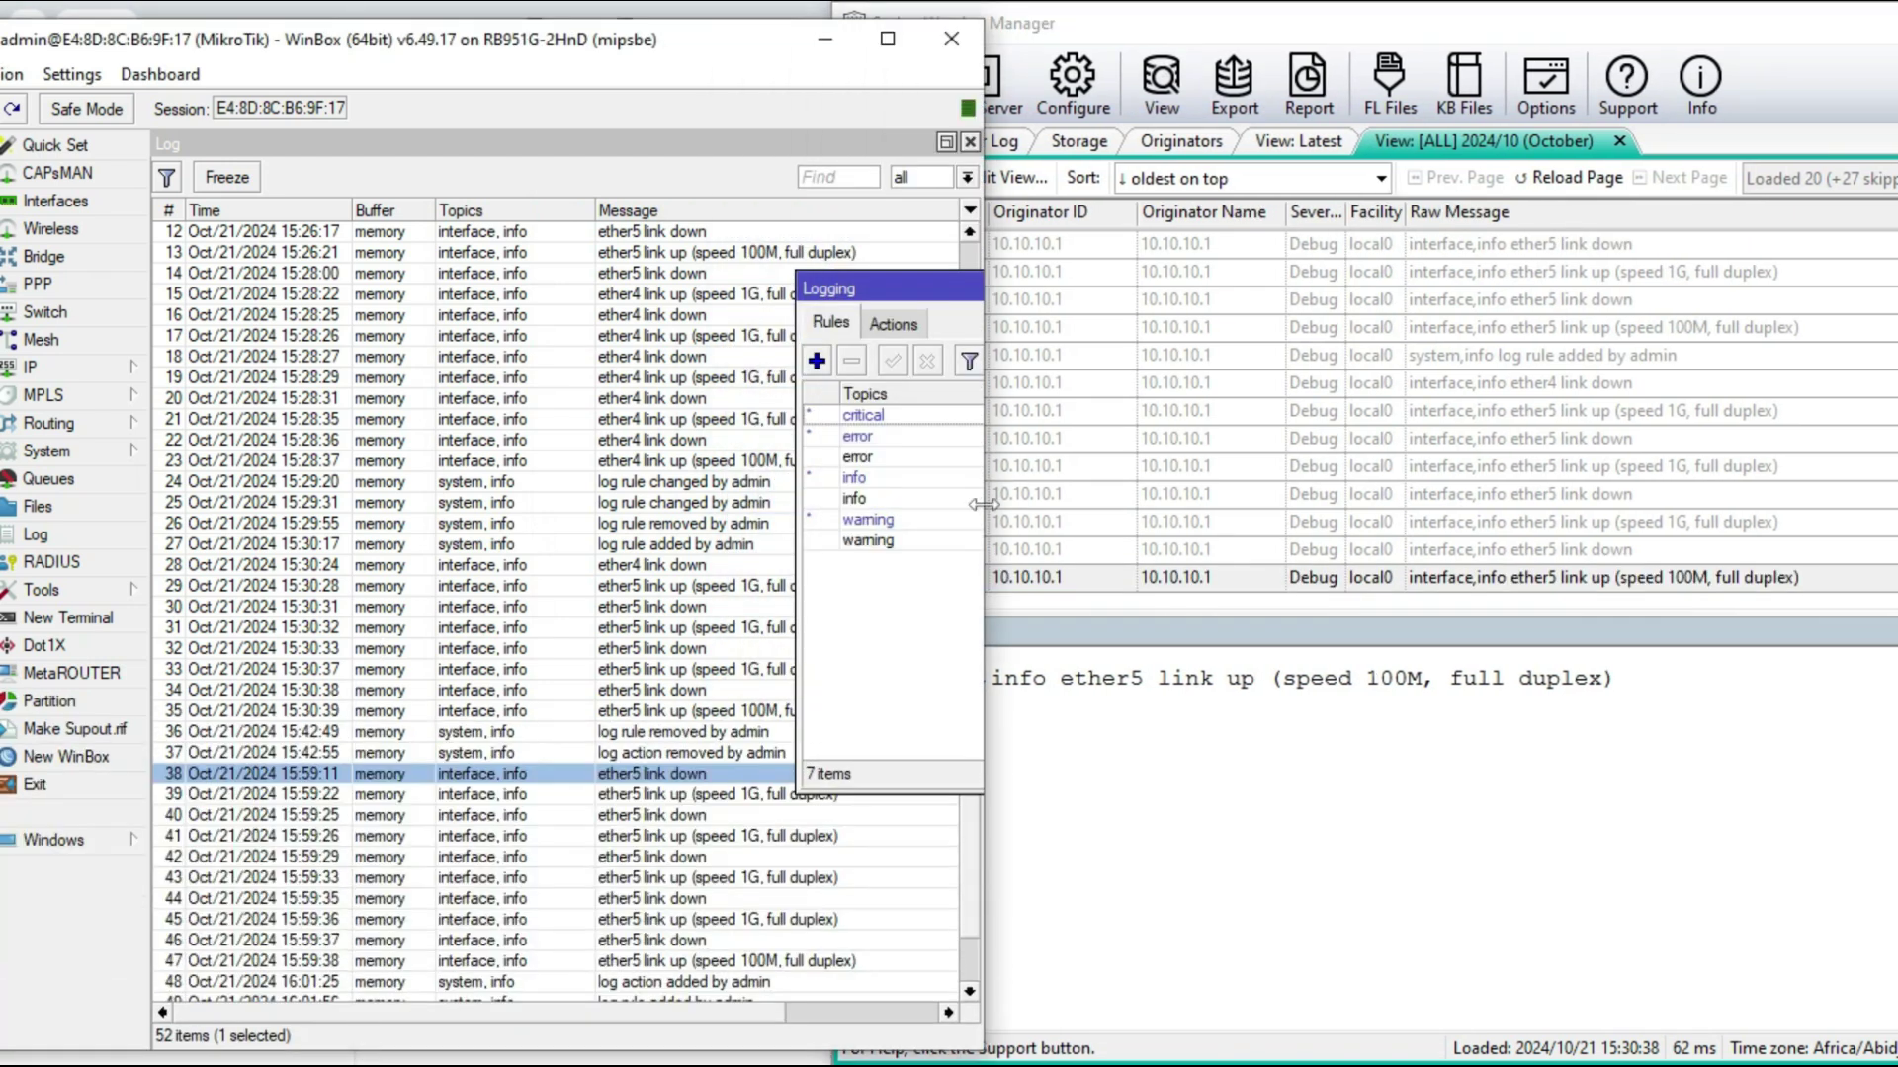
{"action": "left_click_drag", "start_coordinate": [984, 504], "coordinate": [962, 504]}
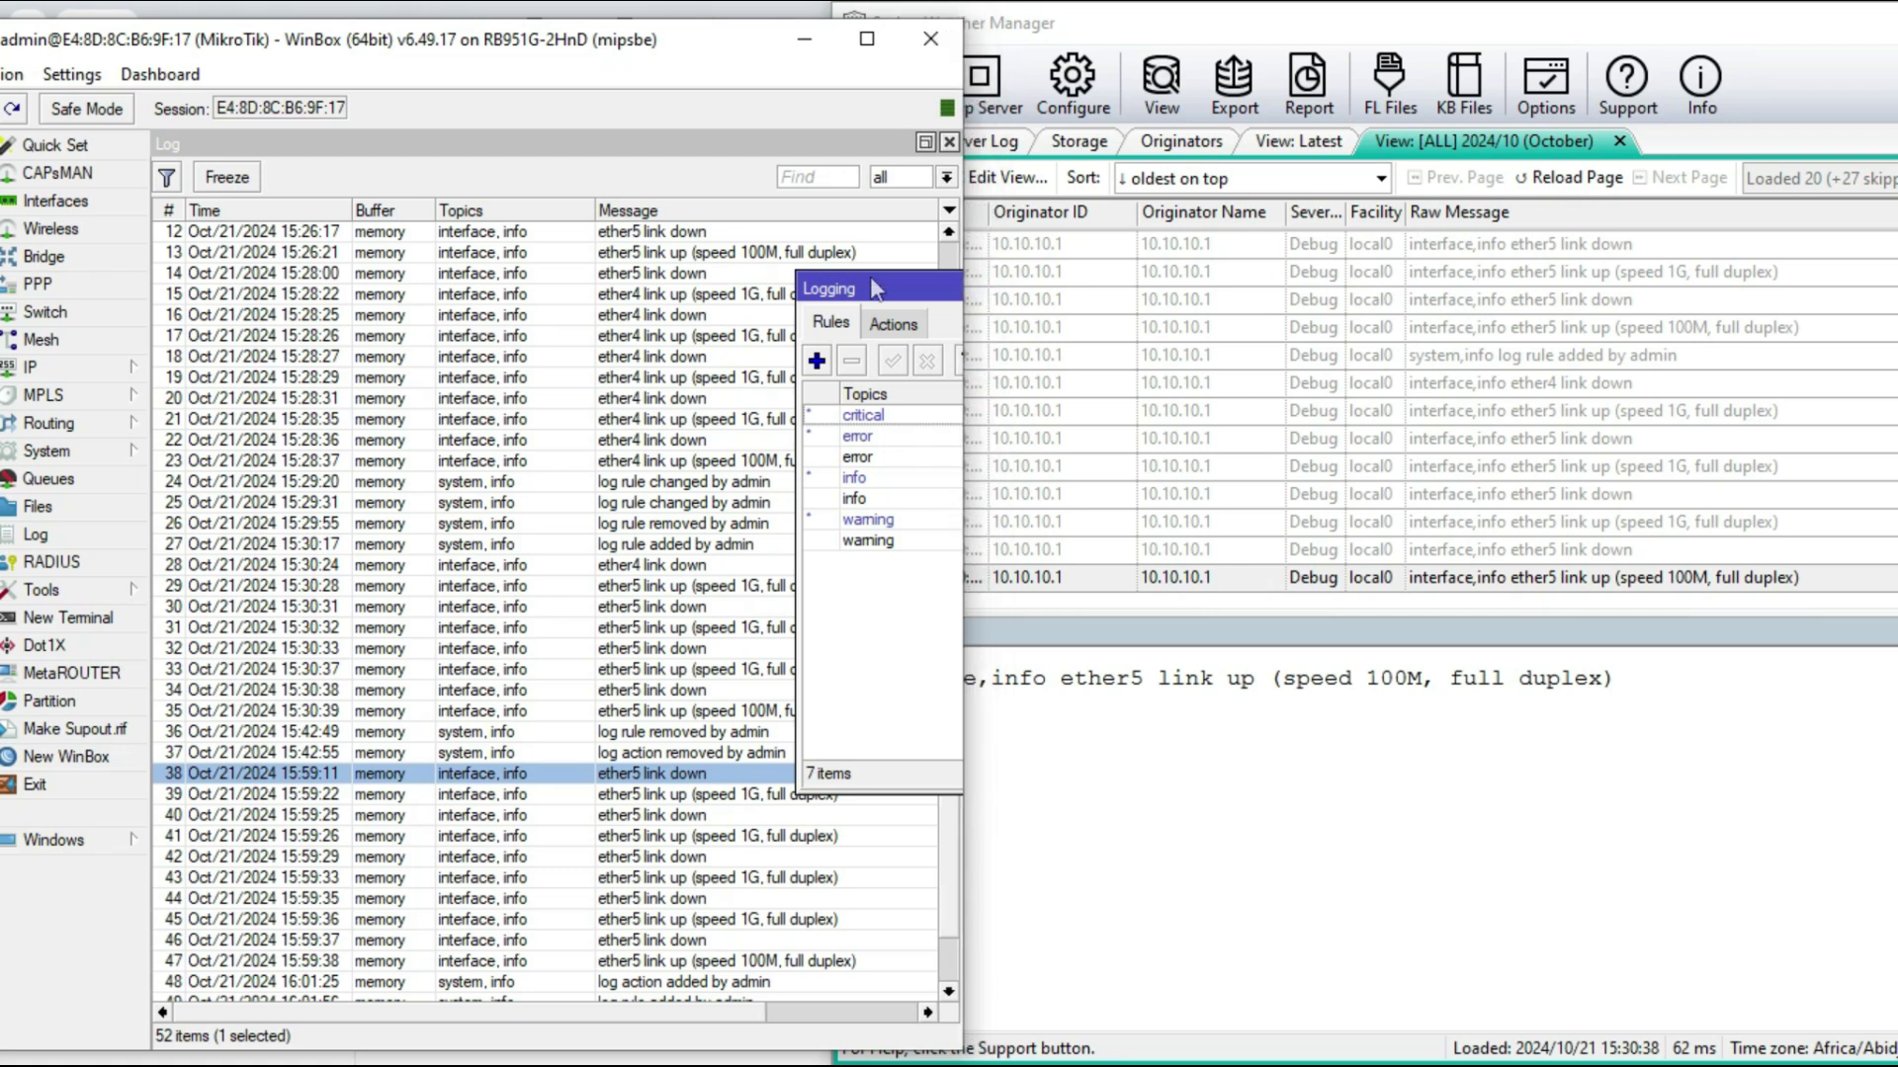
{"action": "left_click_drag", "start_coordinate": [878, 283], "coordinate": [449, 259]}
{"action": "left_click", "coordinate": [818, 262]}
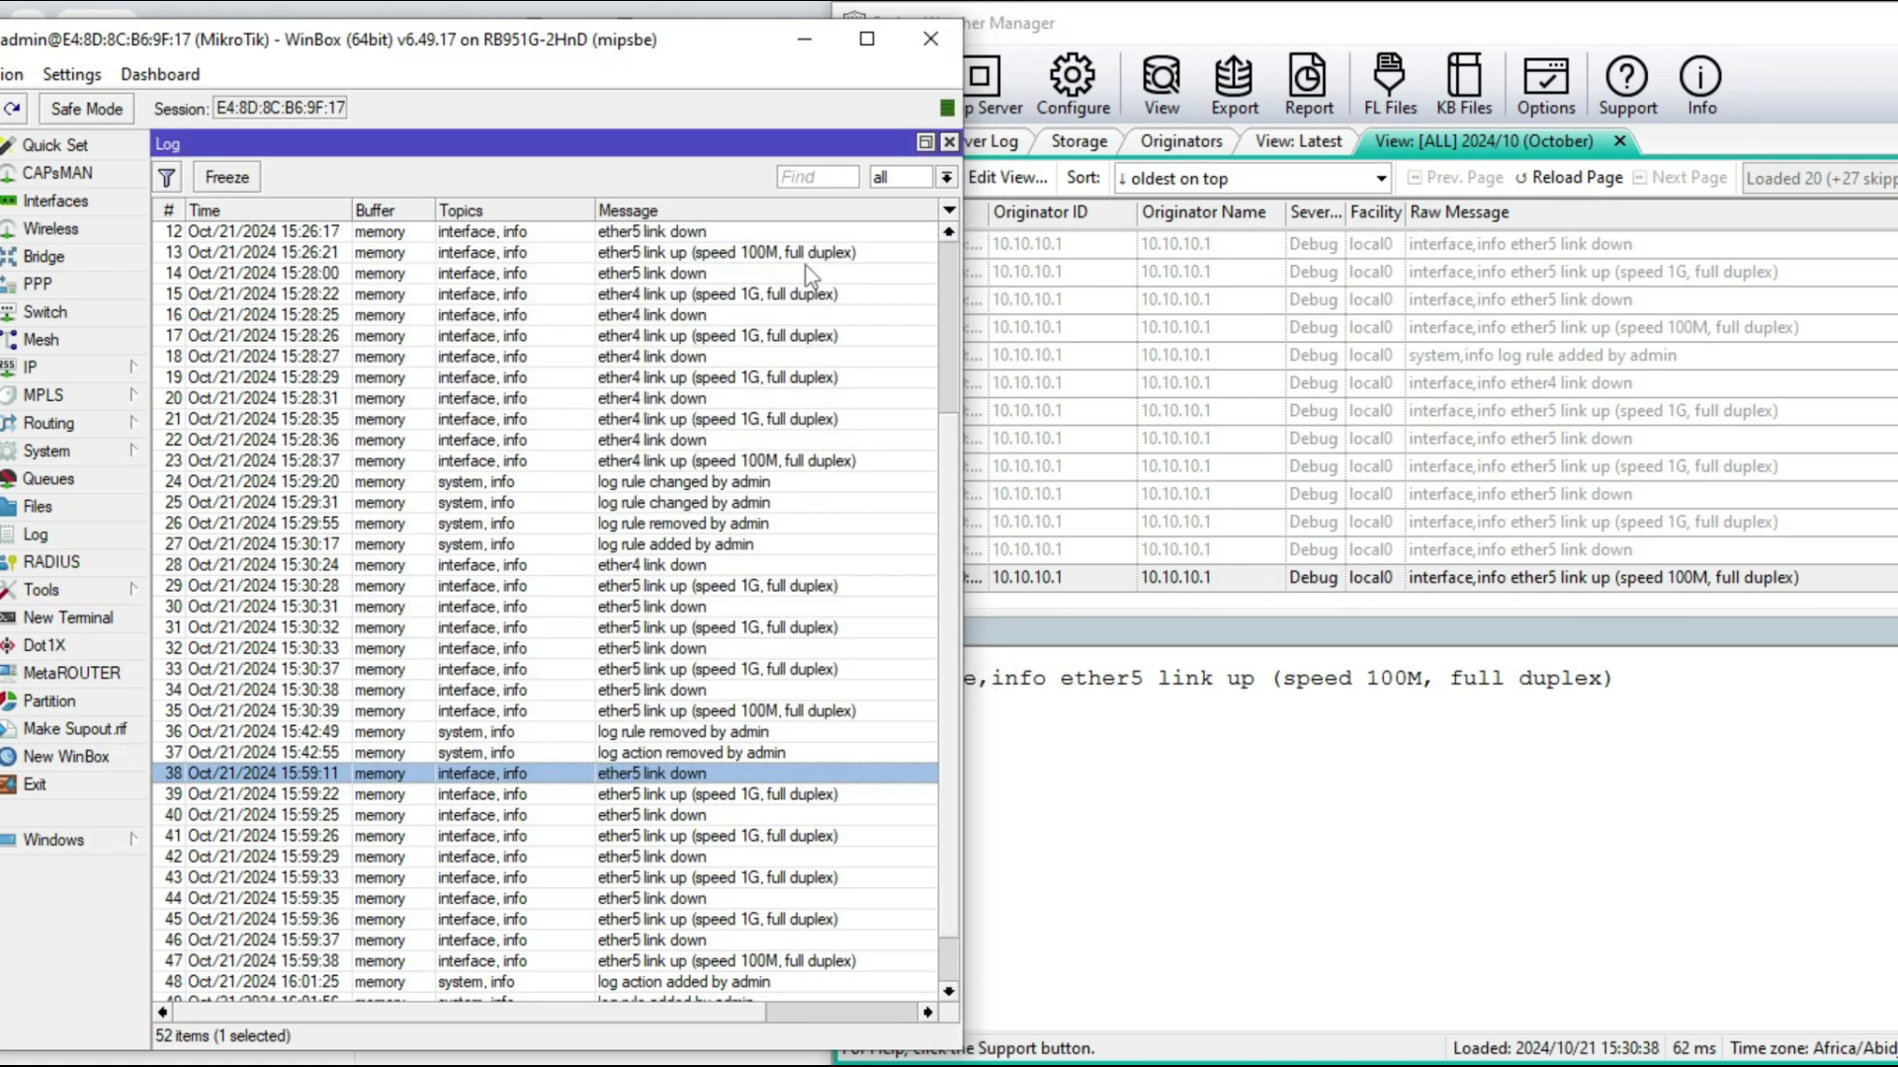
{"action": "left_click", "coordinate": [1213, 708]}
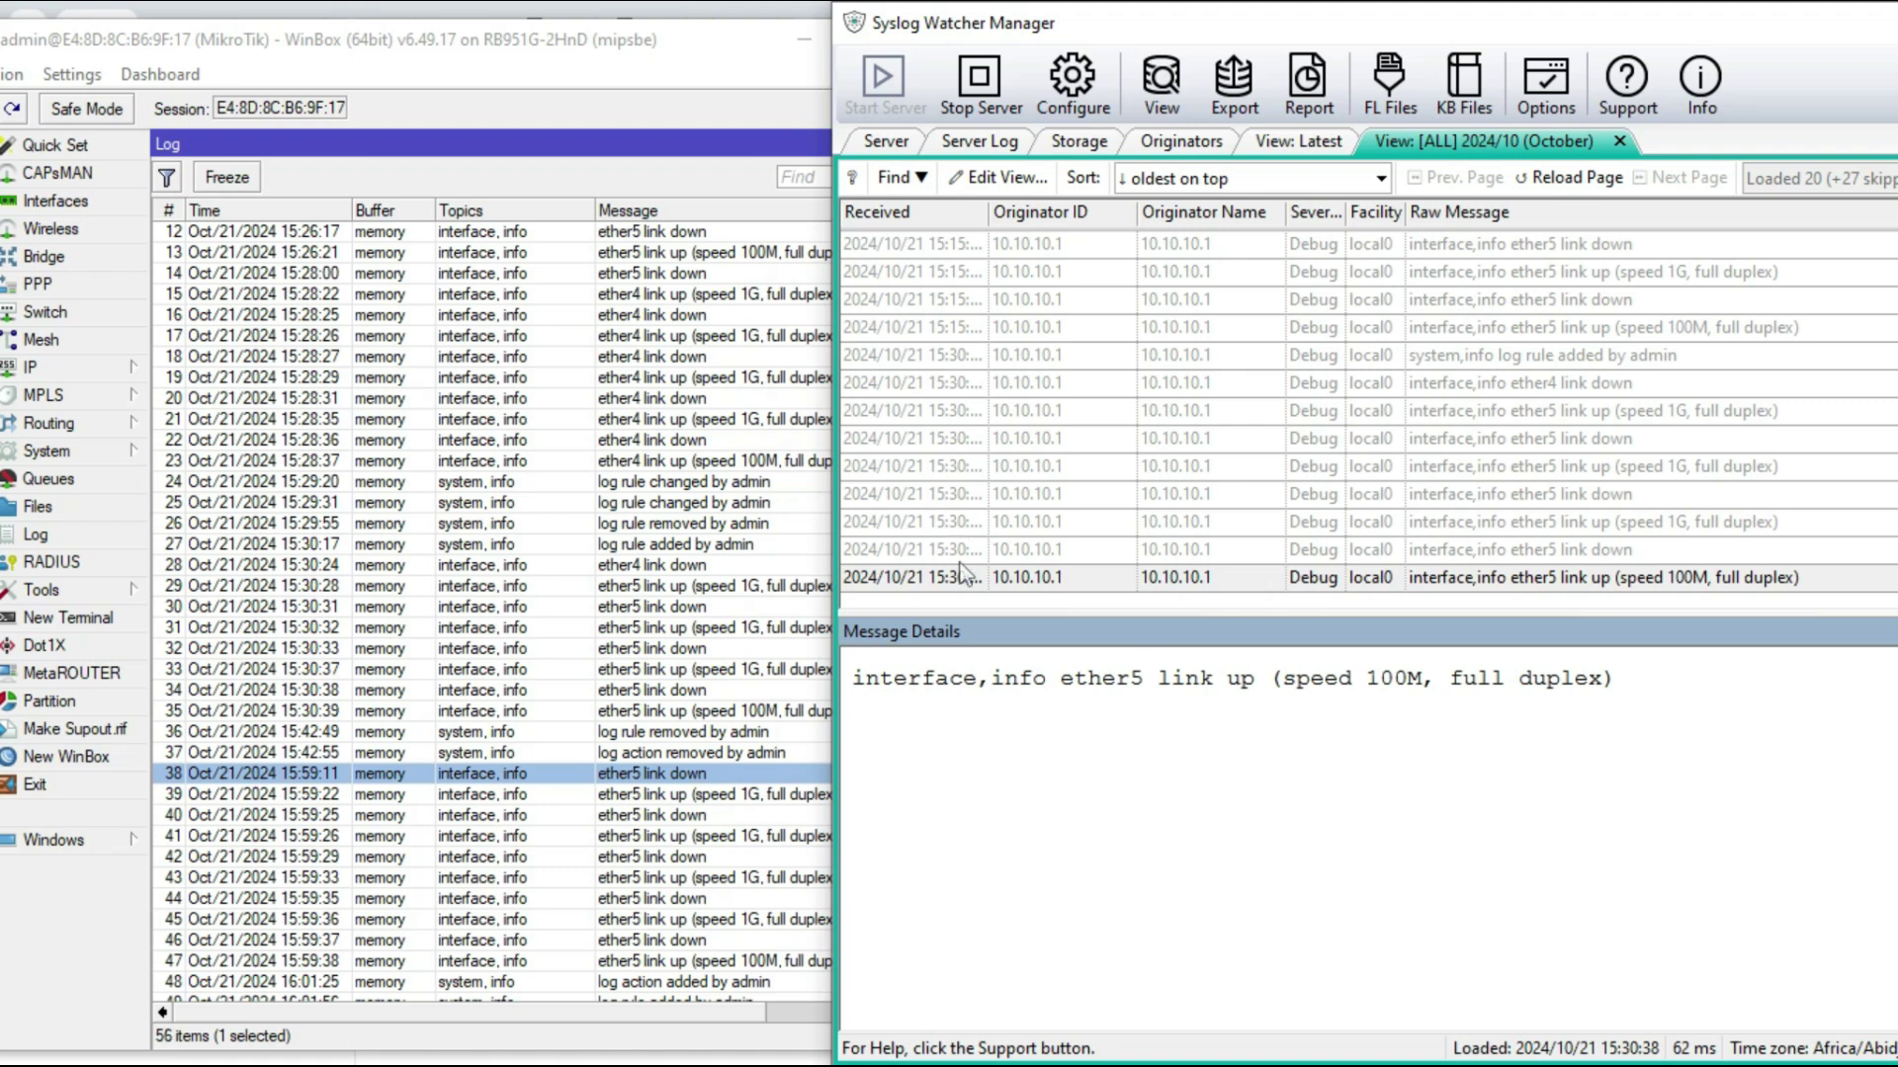
- Reload Syslog Watcher's messages until 31 appear, the newest a 16:03 ether5 link up at 100M full duplex
{"action": "left_click", "coordinate": [660, 707]}
{"action": "left_click", "coordinate": [1187, 475]}
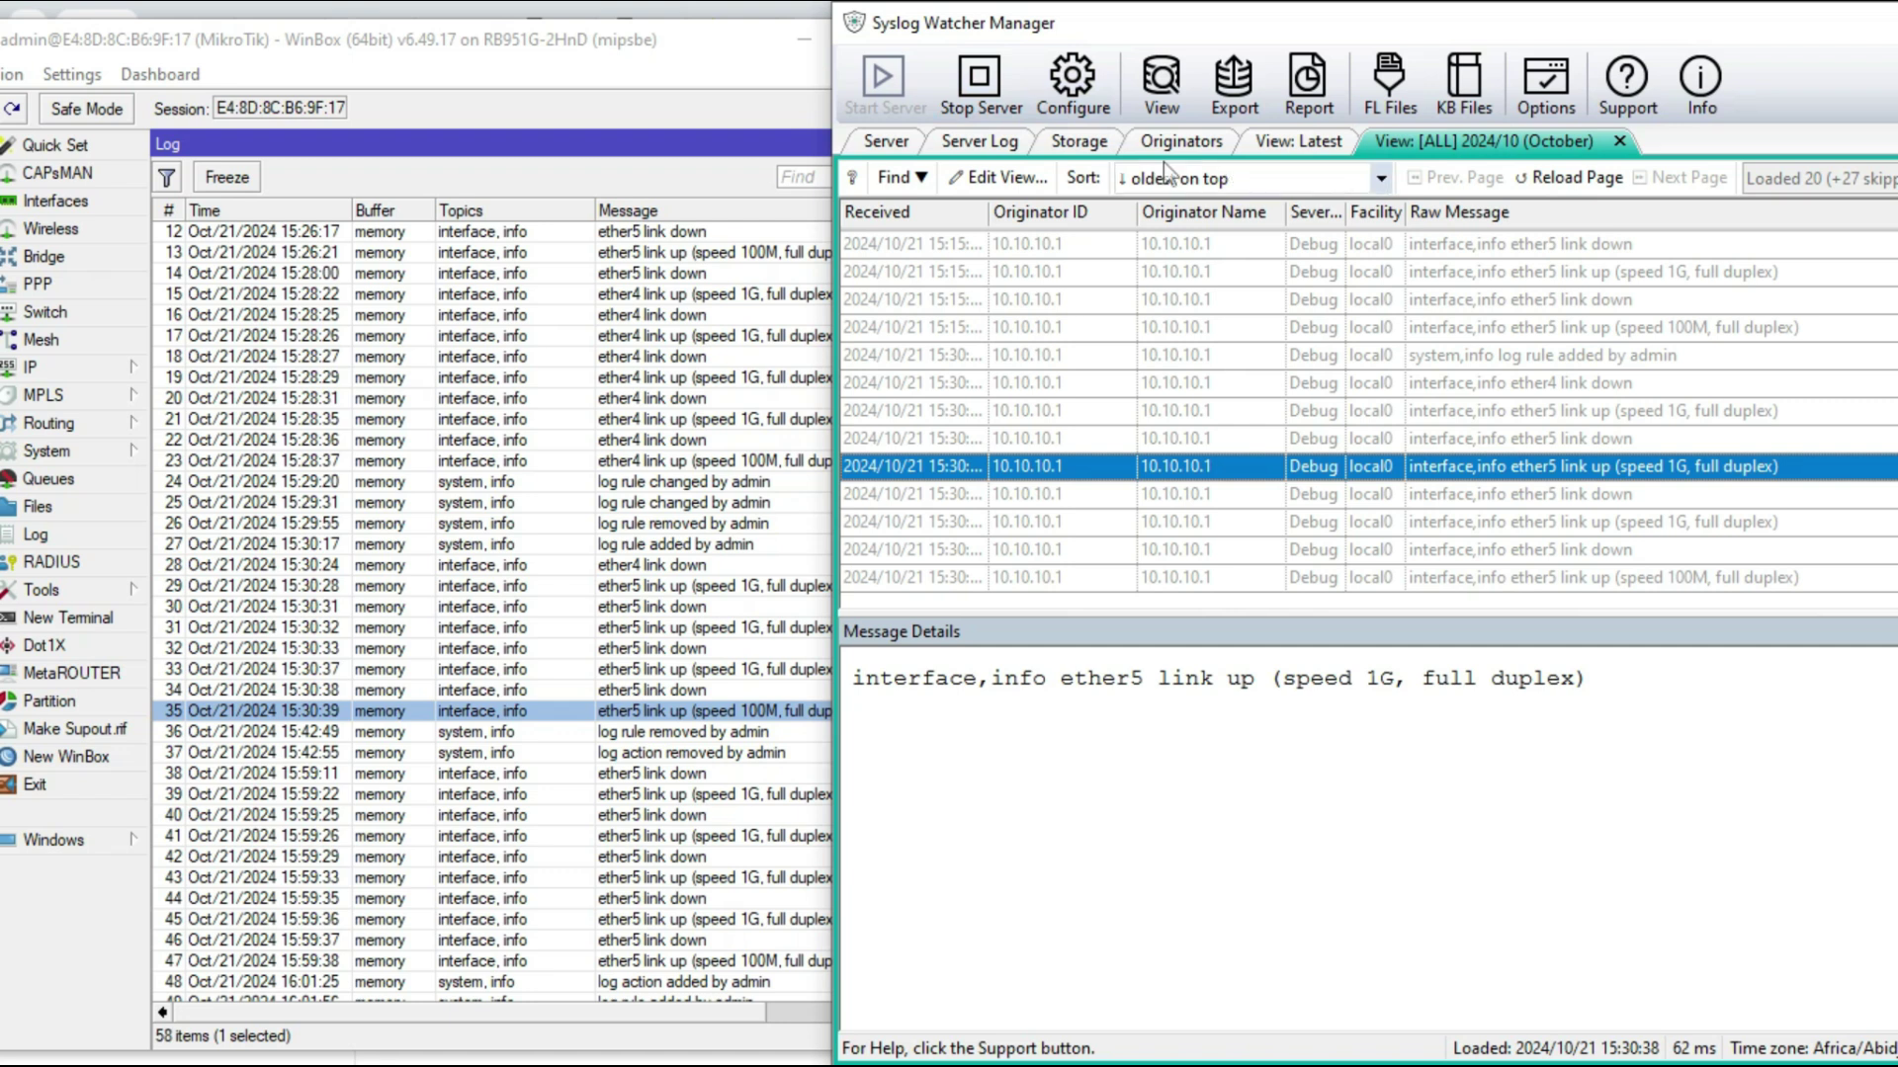
{"action": "left_click", "coordinate": [1573, 178]}
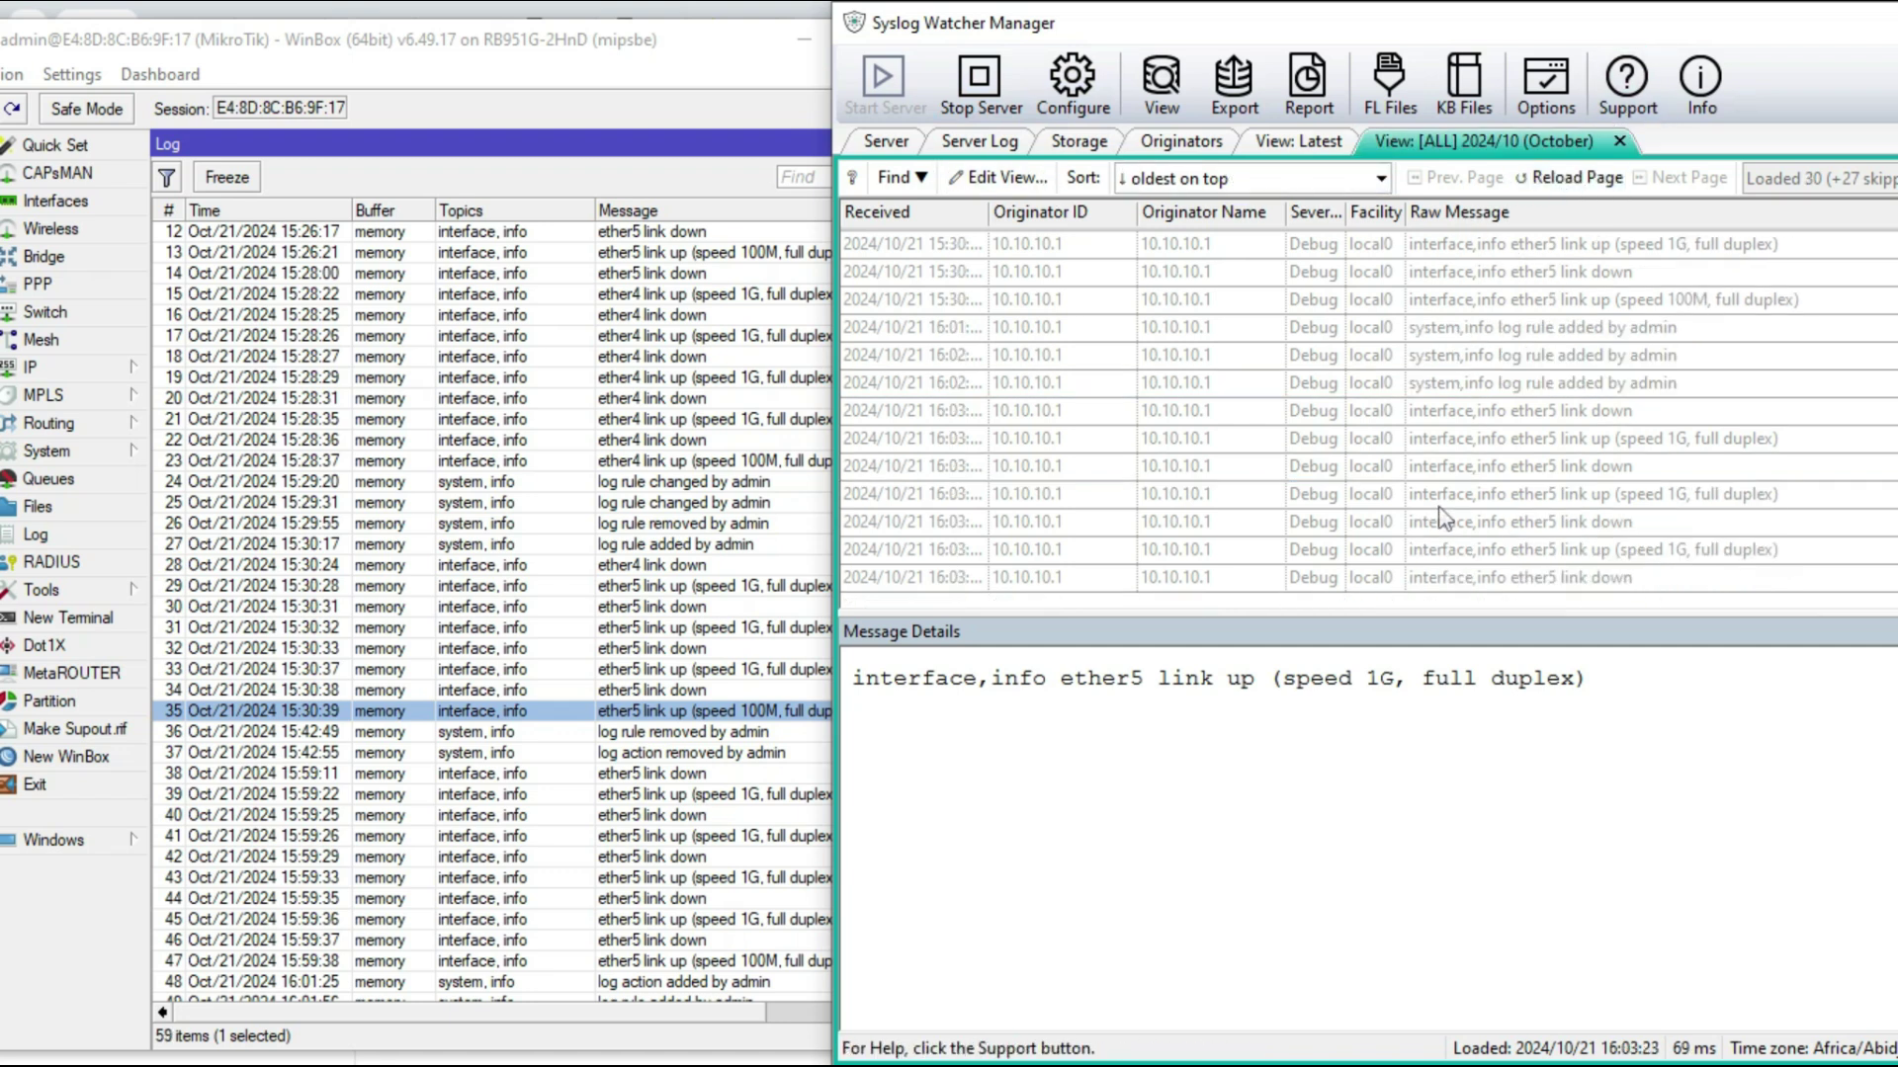
{"action": "left_click", "coordinate": [969, 579]}
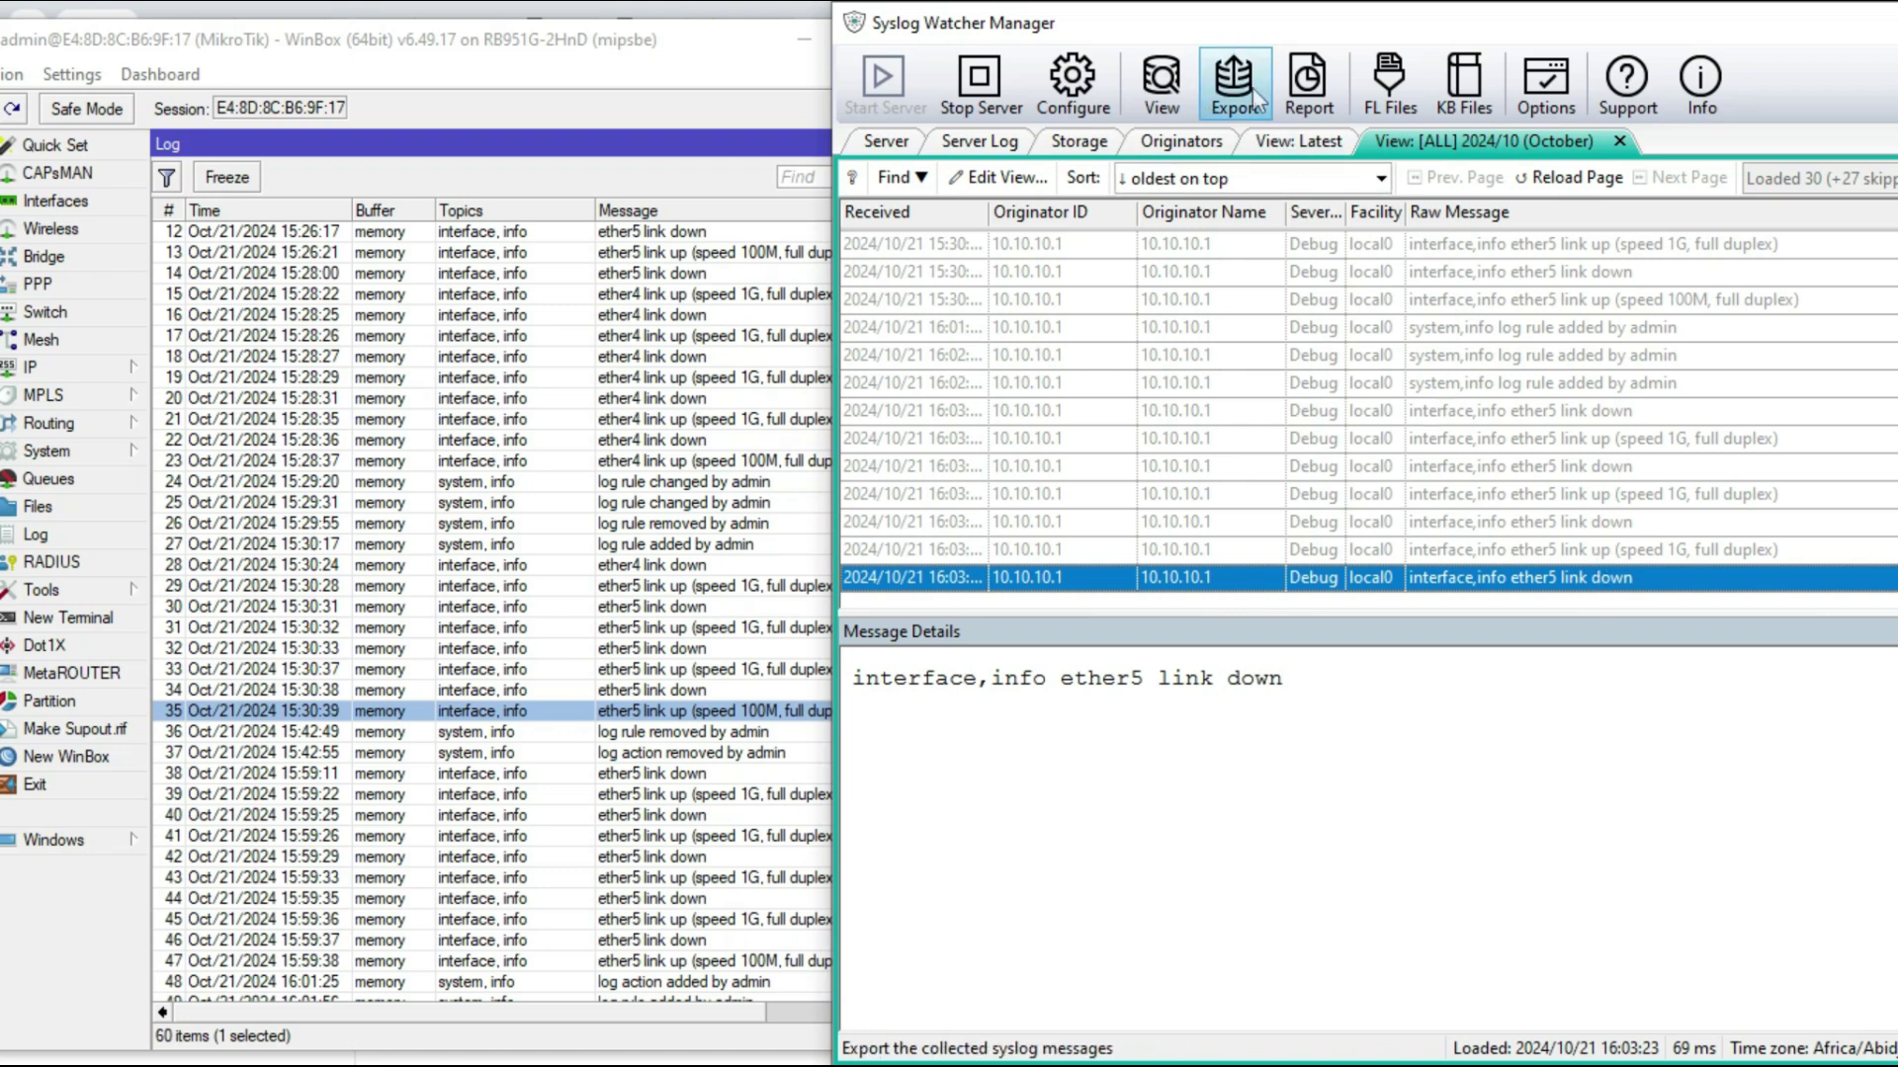
{"action": "left_click", "coordinate": [1545, 184]}
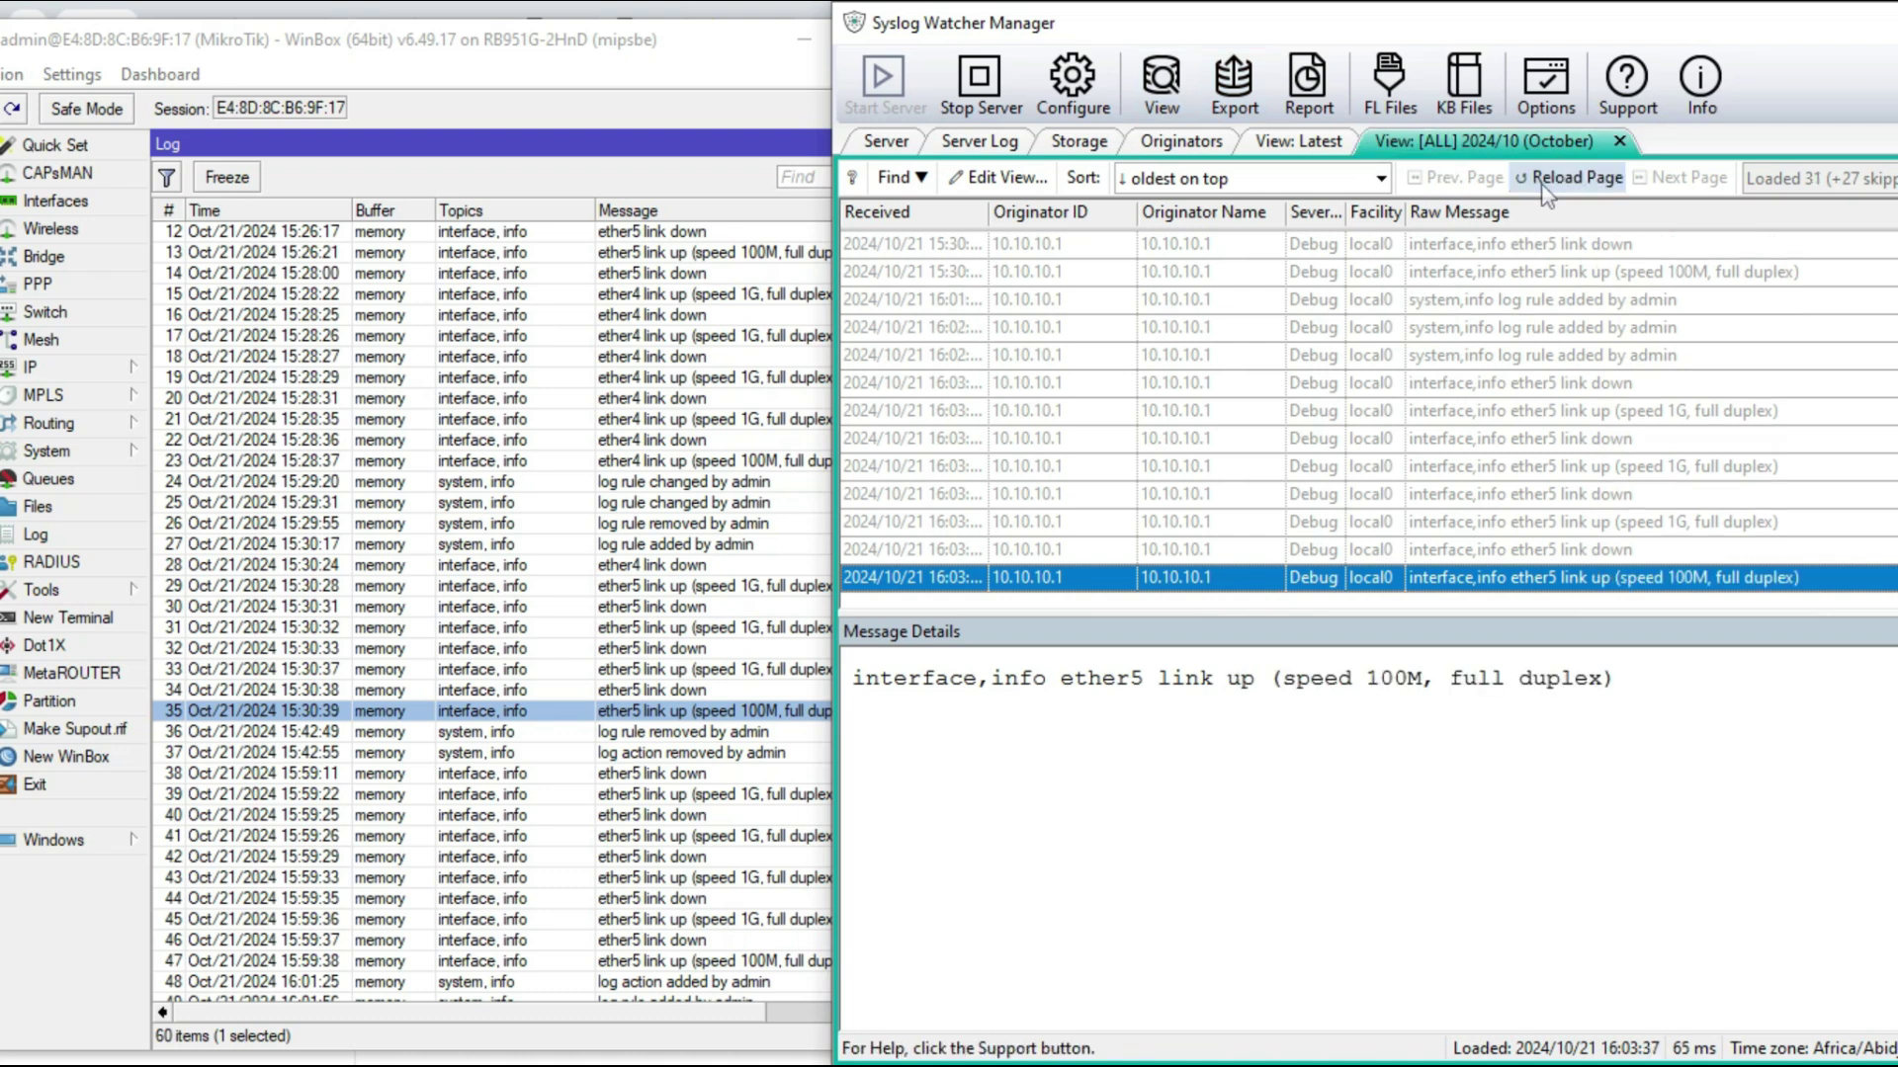
{"action": "left_click", "coordinate": [1545, 188]}
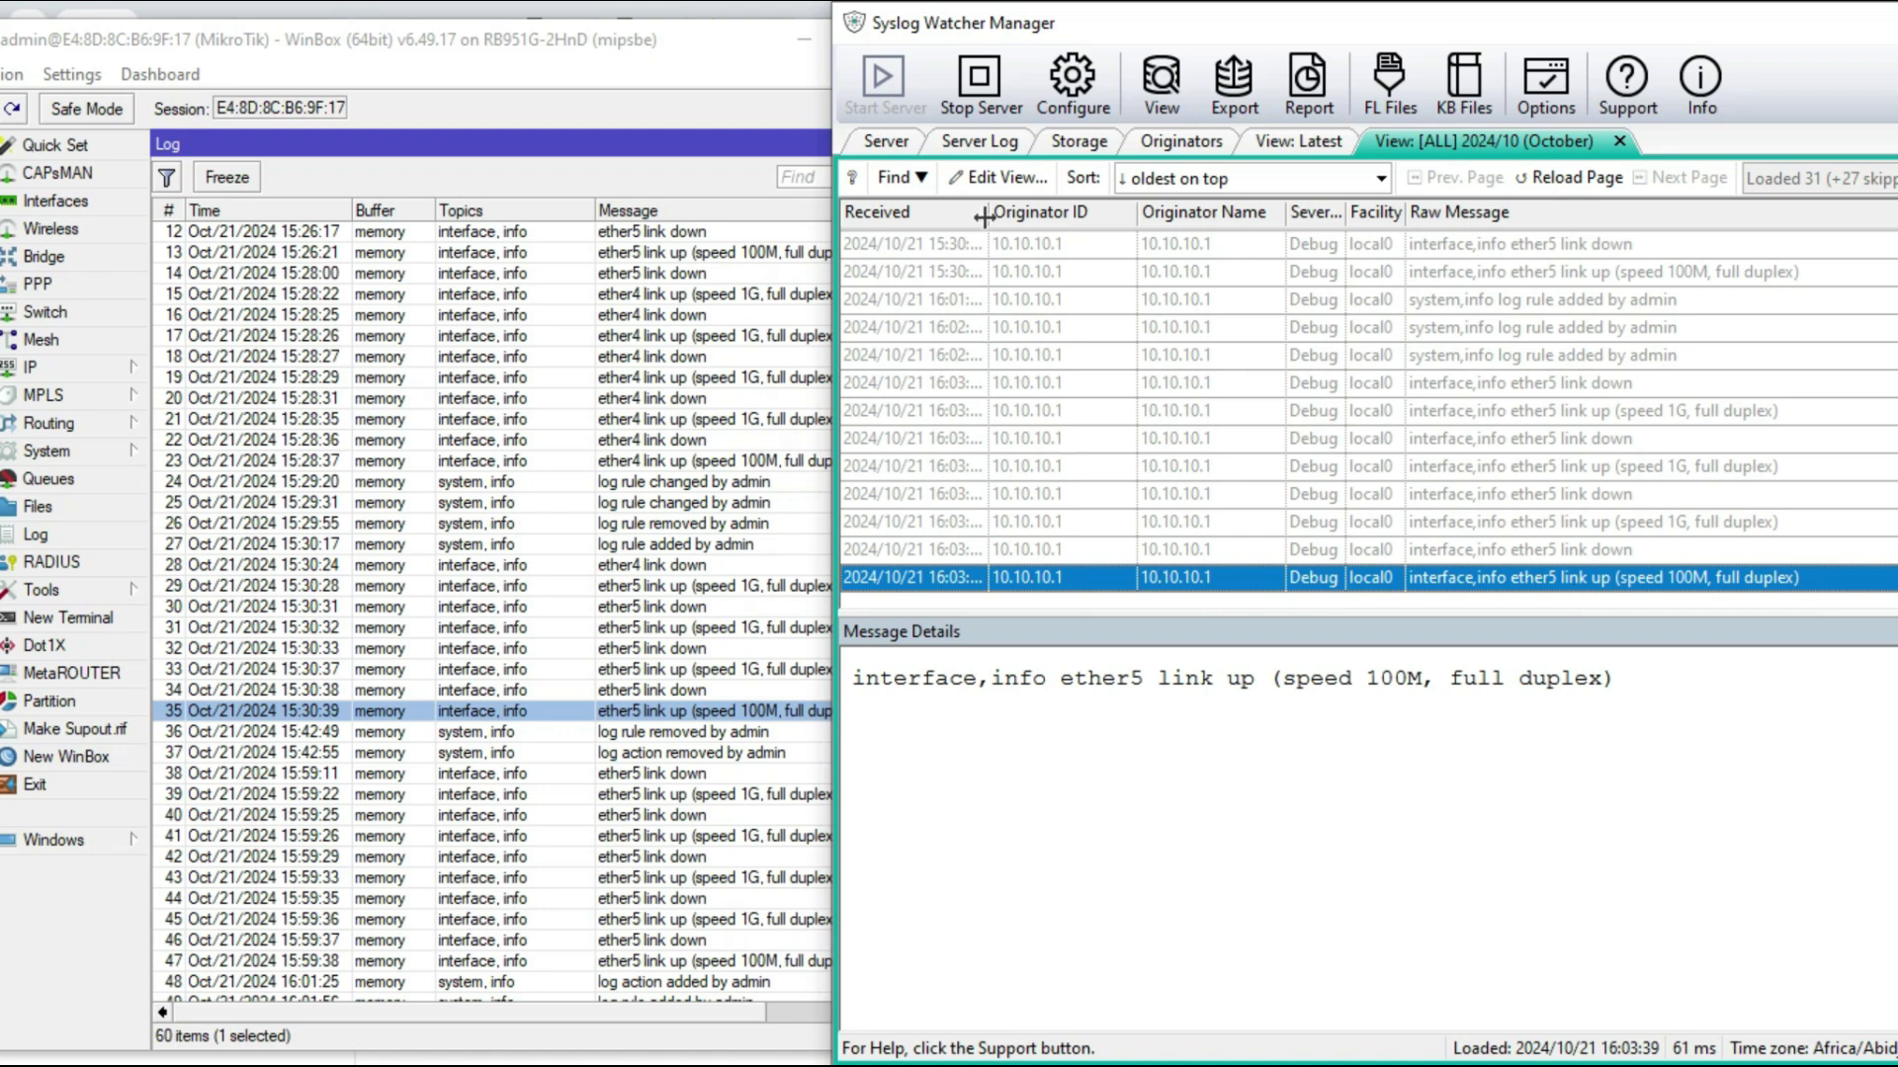
- Widen the syslog Received column and select router log row 59, the 16:03:32 ether5 link up
{"action": "left_click_drag", "start_coordinate": [985, 215], "coordinate": [1126, 238]}
{"action": "left_click", "coordinate": [599, 815]}
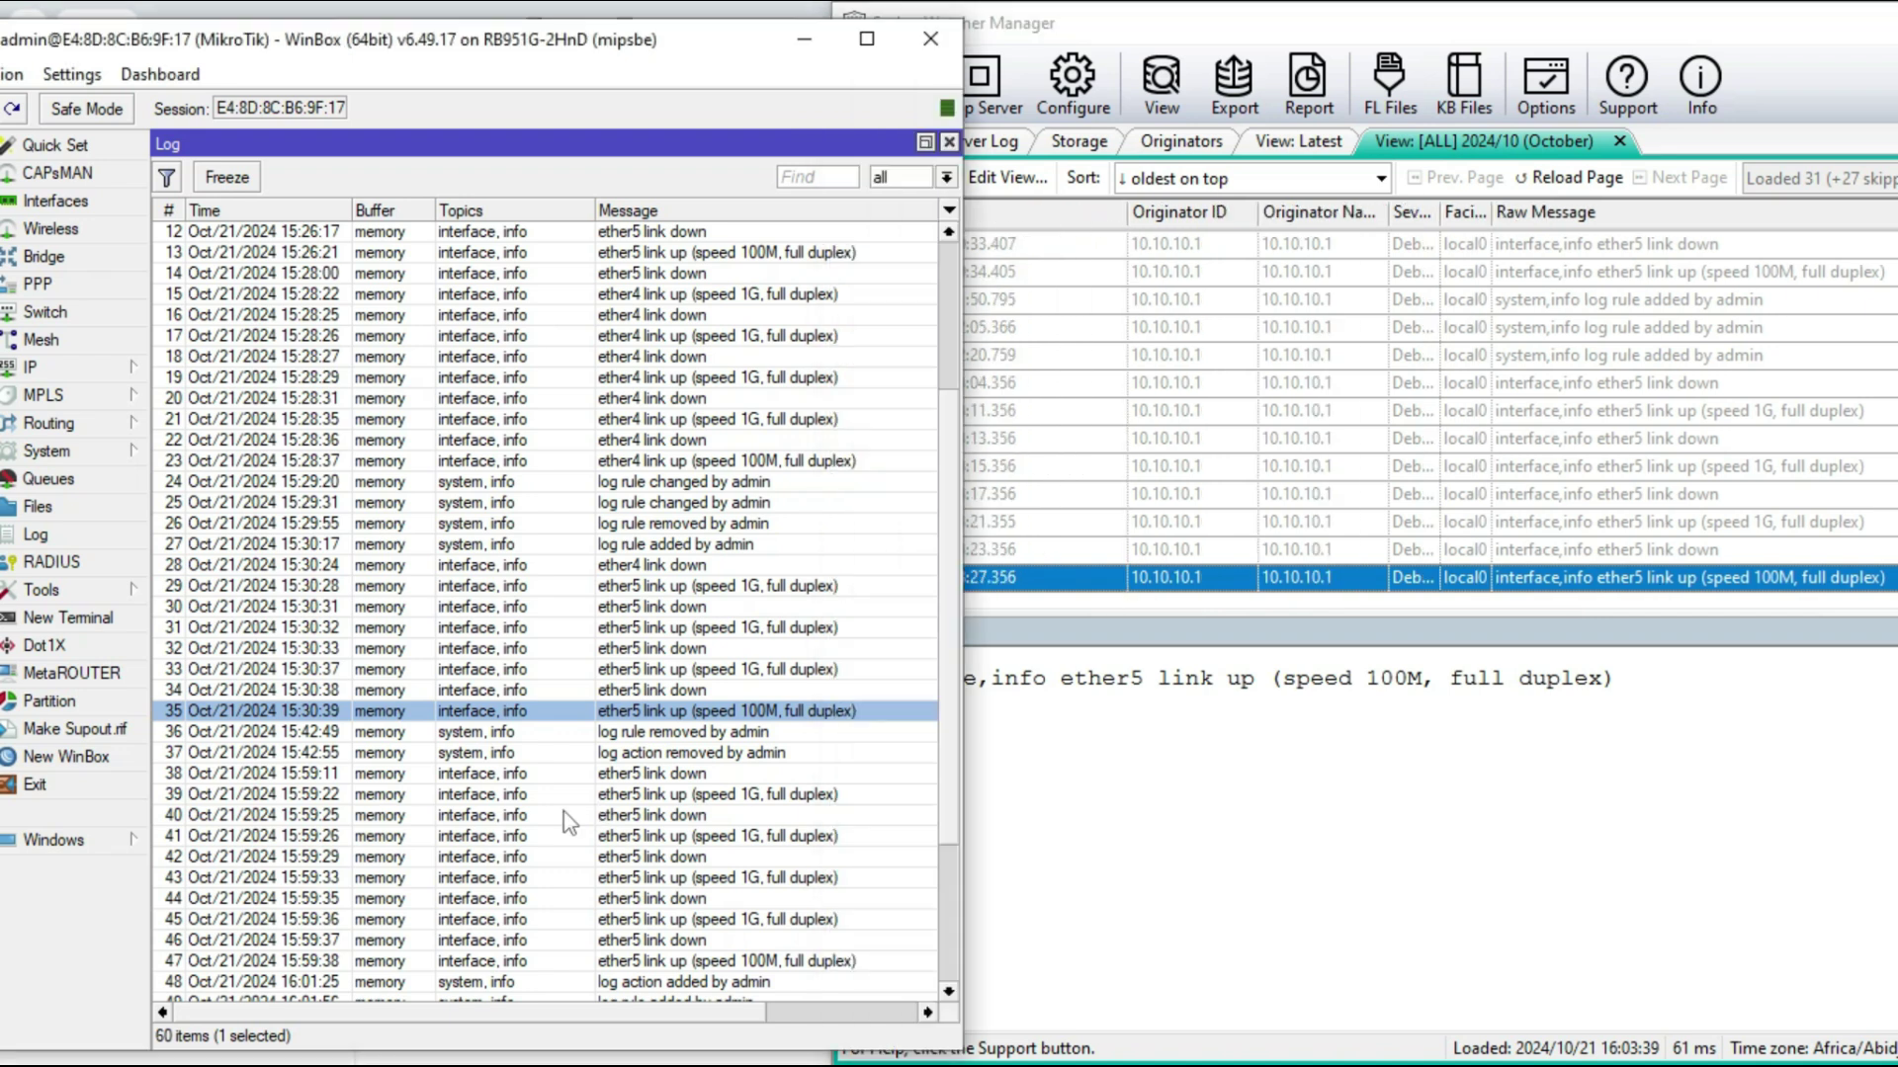
{"action": "left_click_drag", "start_coordinate": [945, 761], "coordinate": [941, 937]}
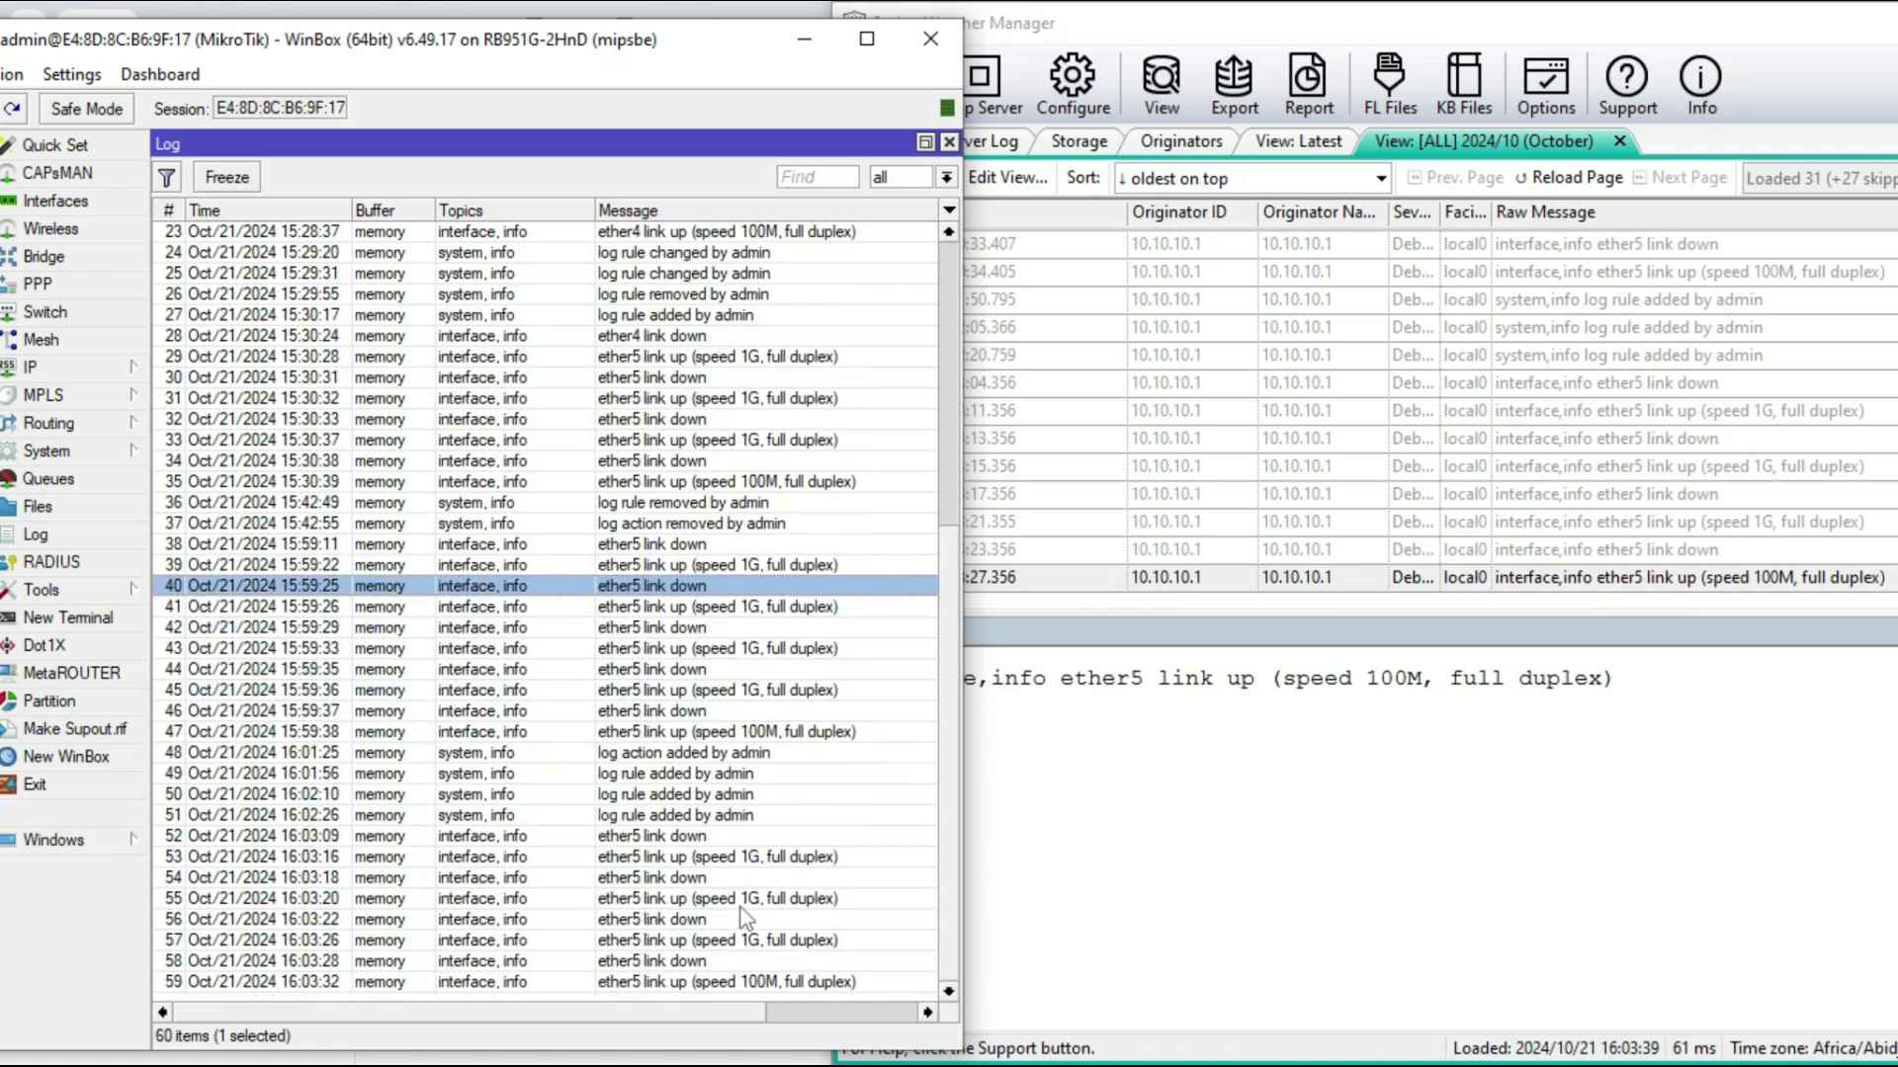
{"action": "left_click", "coordinate": [1096, 768]}
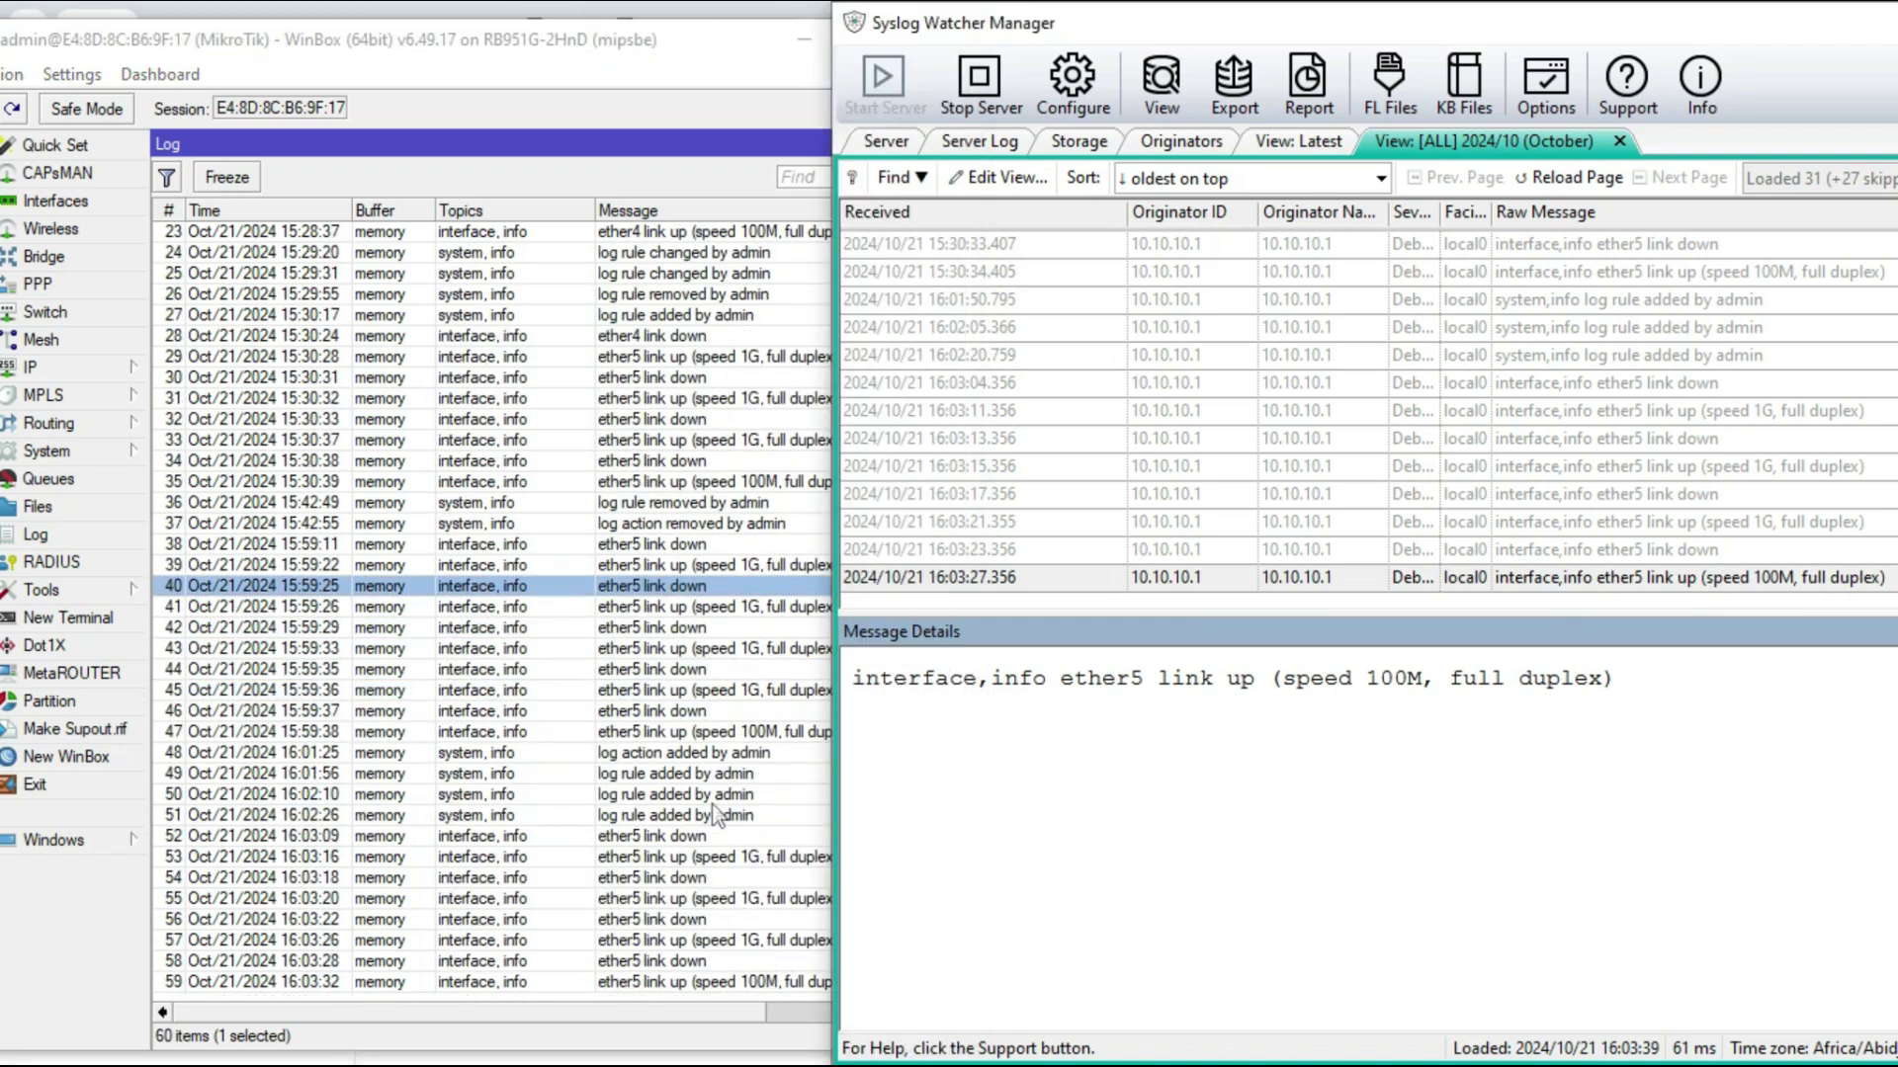
{"action": "left_click_drag", "start_coordinate": [836, 820], "coordinate": [951, 771]}
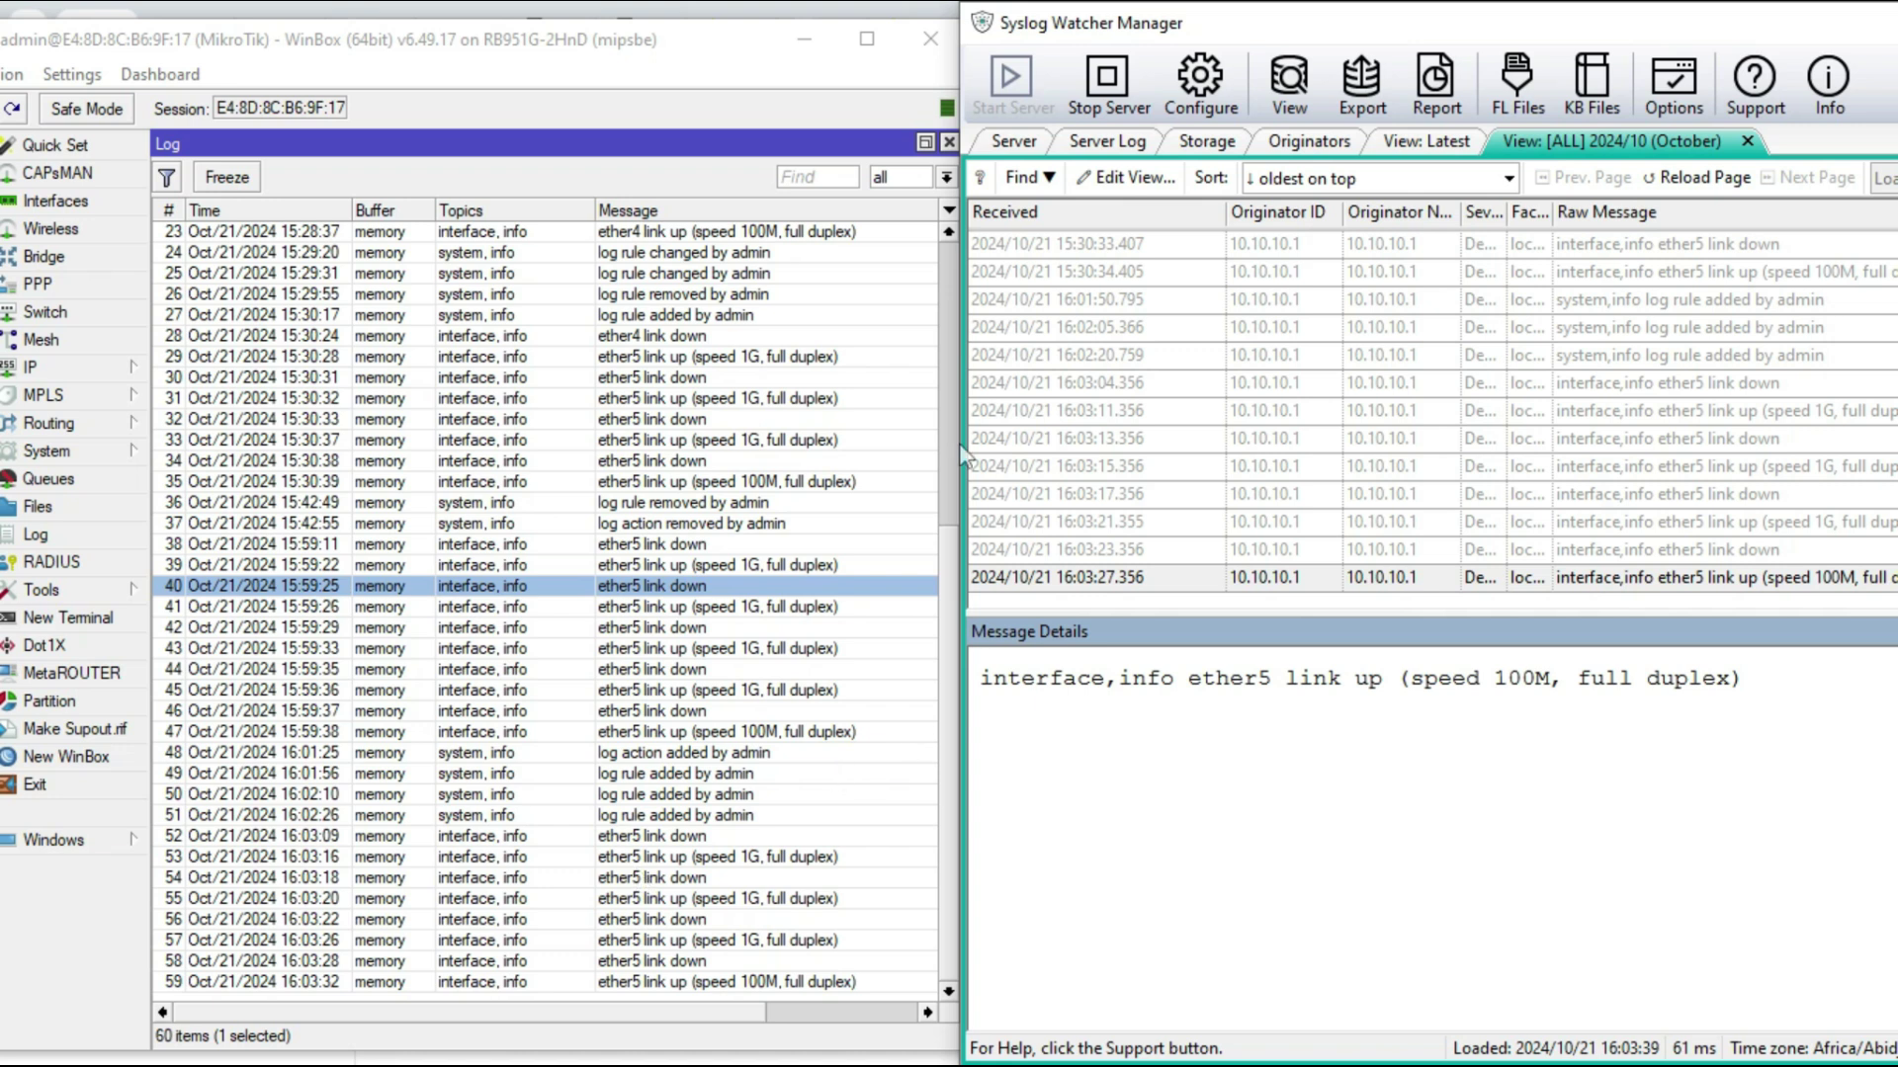
{"action": "left_click", "coordinate": [938, 706]}
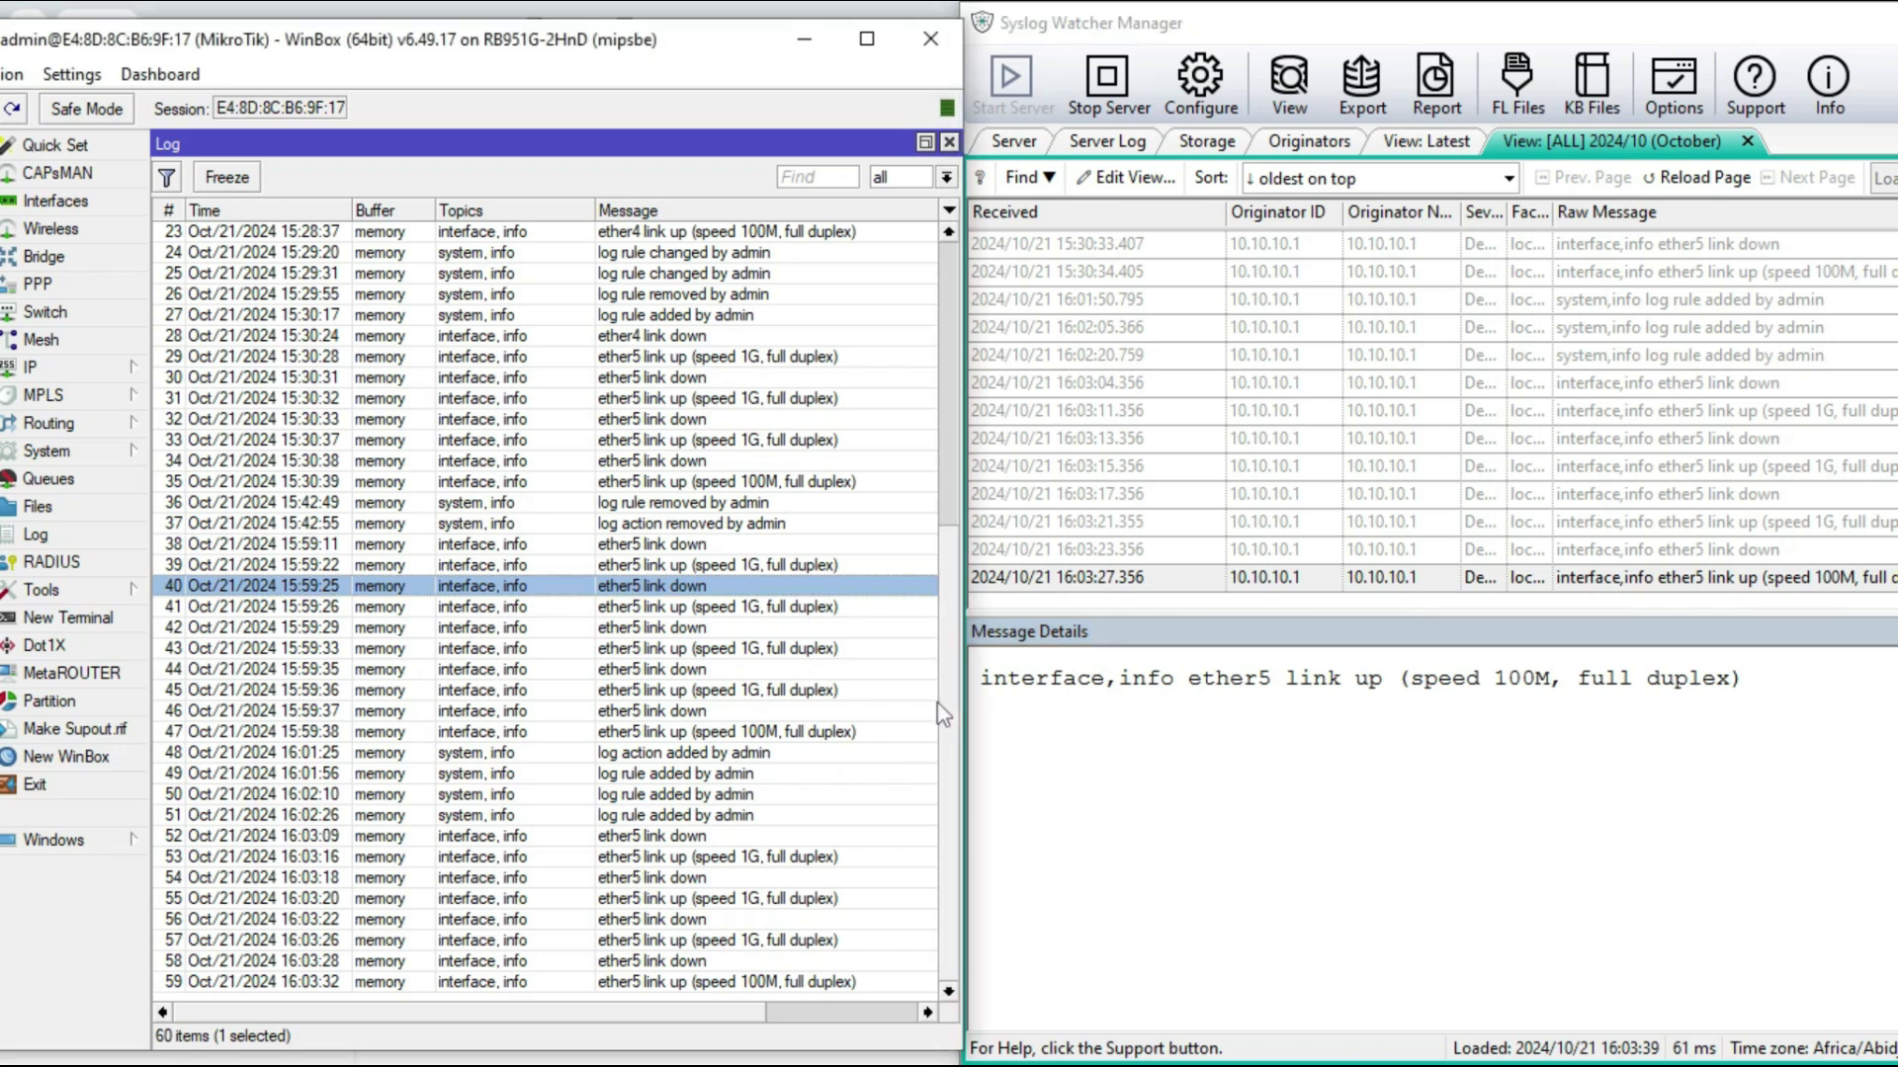
{"action": "left_click", "coordinate": [286, 988]}
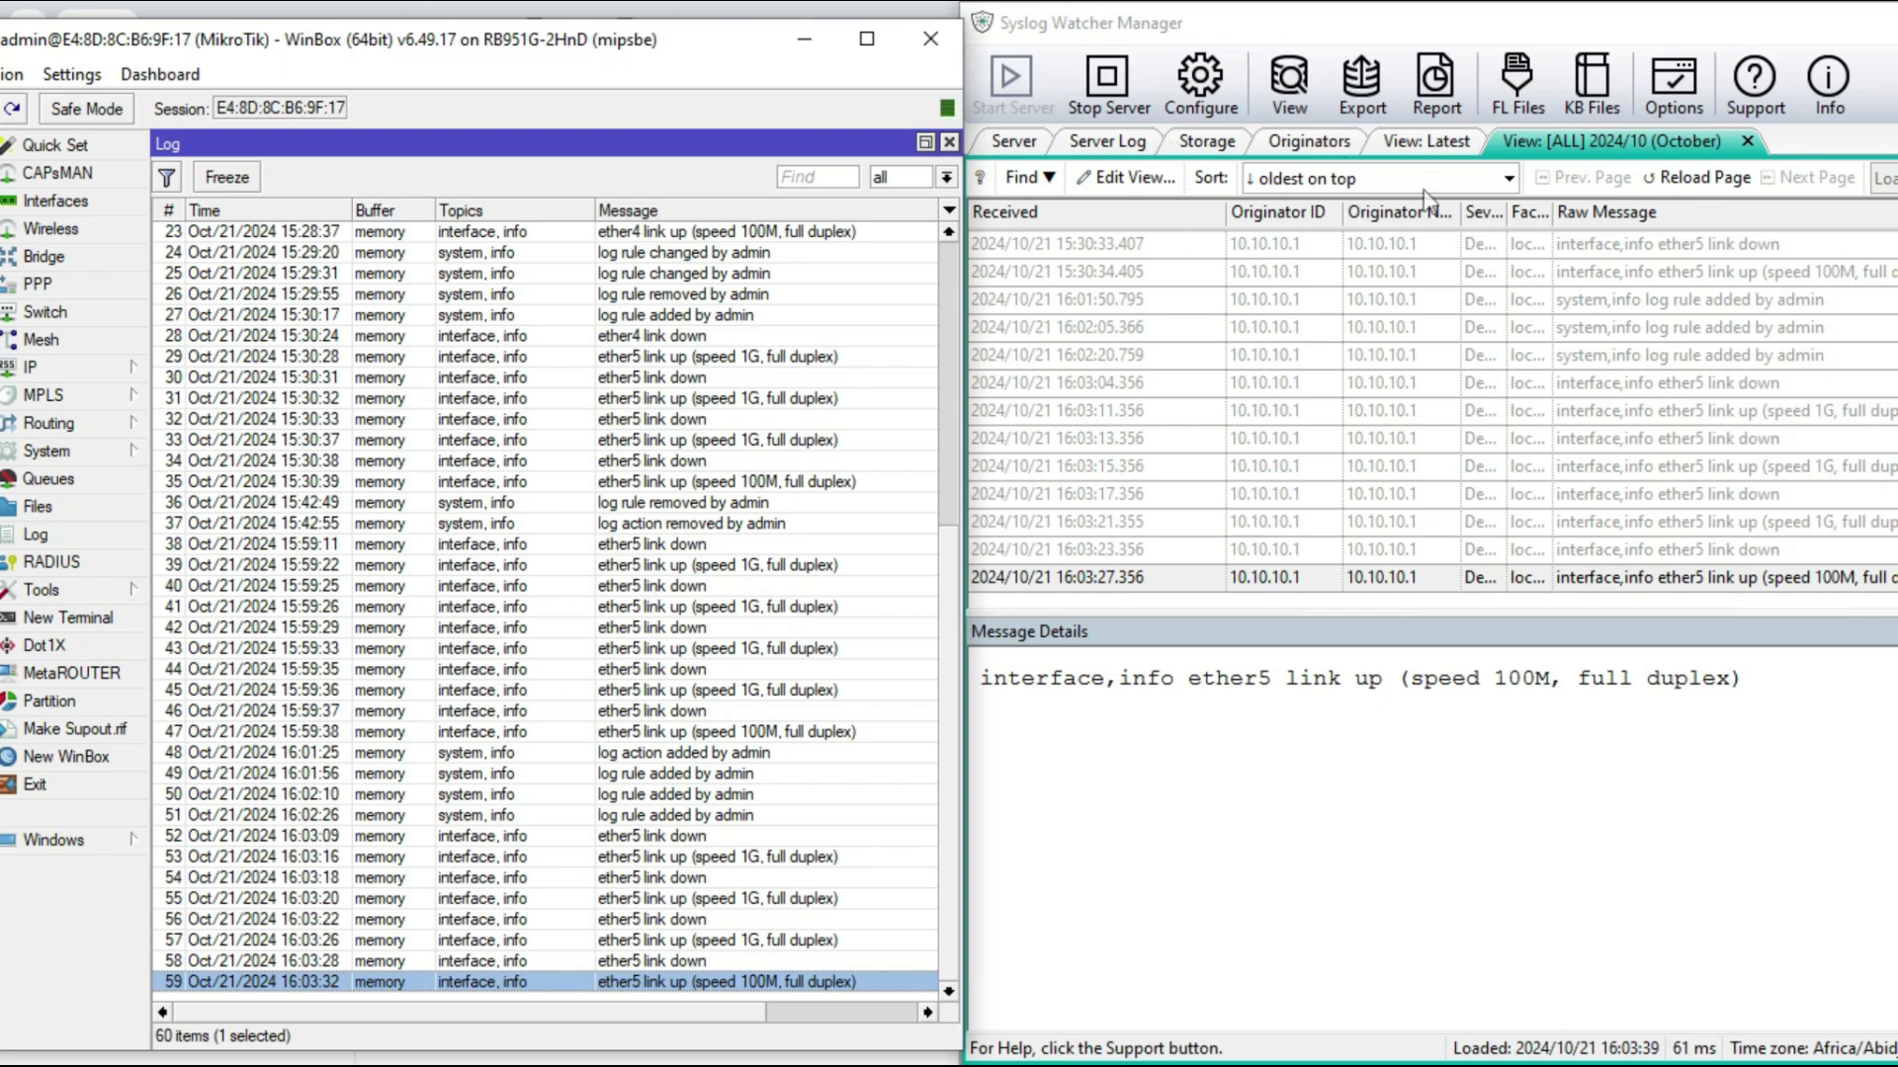
- Reload Syslog Watcher twice until the new 16:04 messages ending with ether4 link down appear
{"action": "left_click", "coordinate": [1670, 180]}
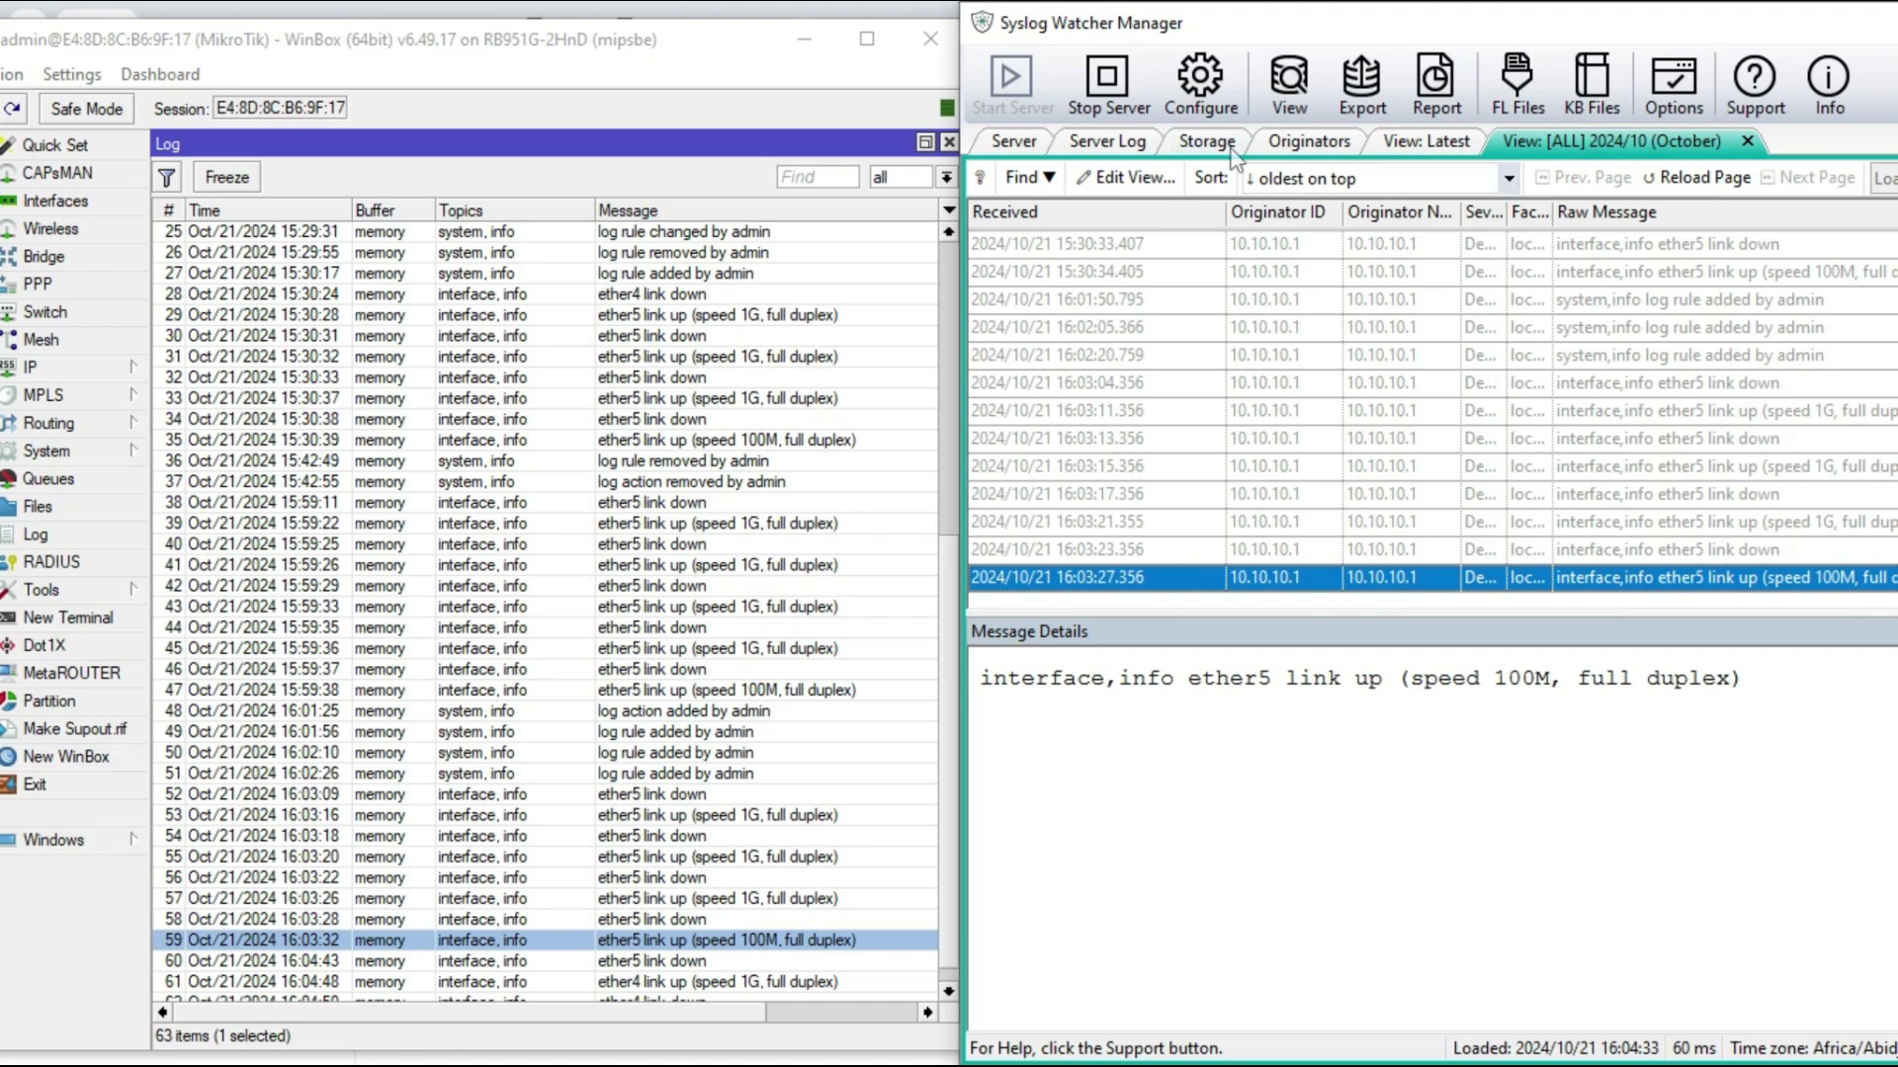
{"action": "left_click", "coordinate": [1698, 178]}
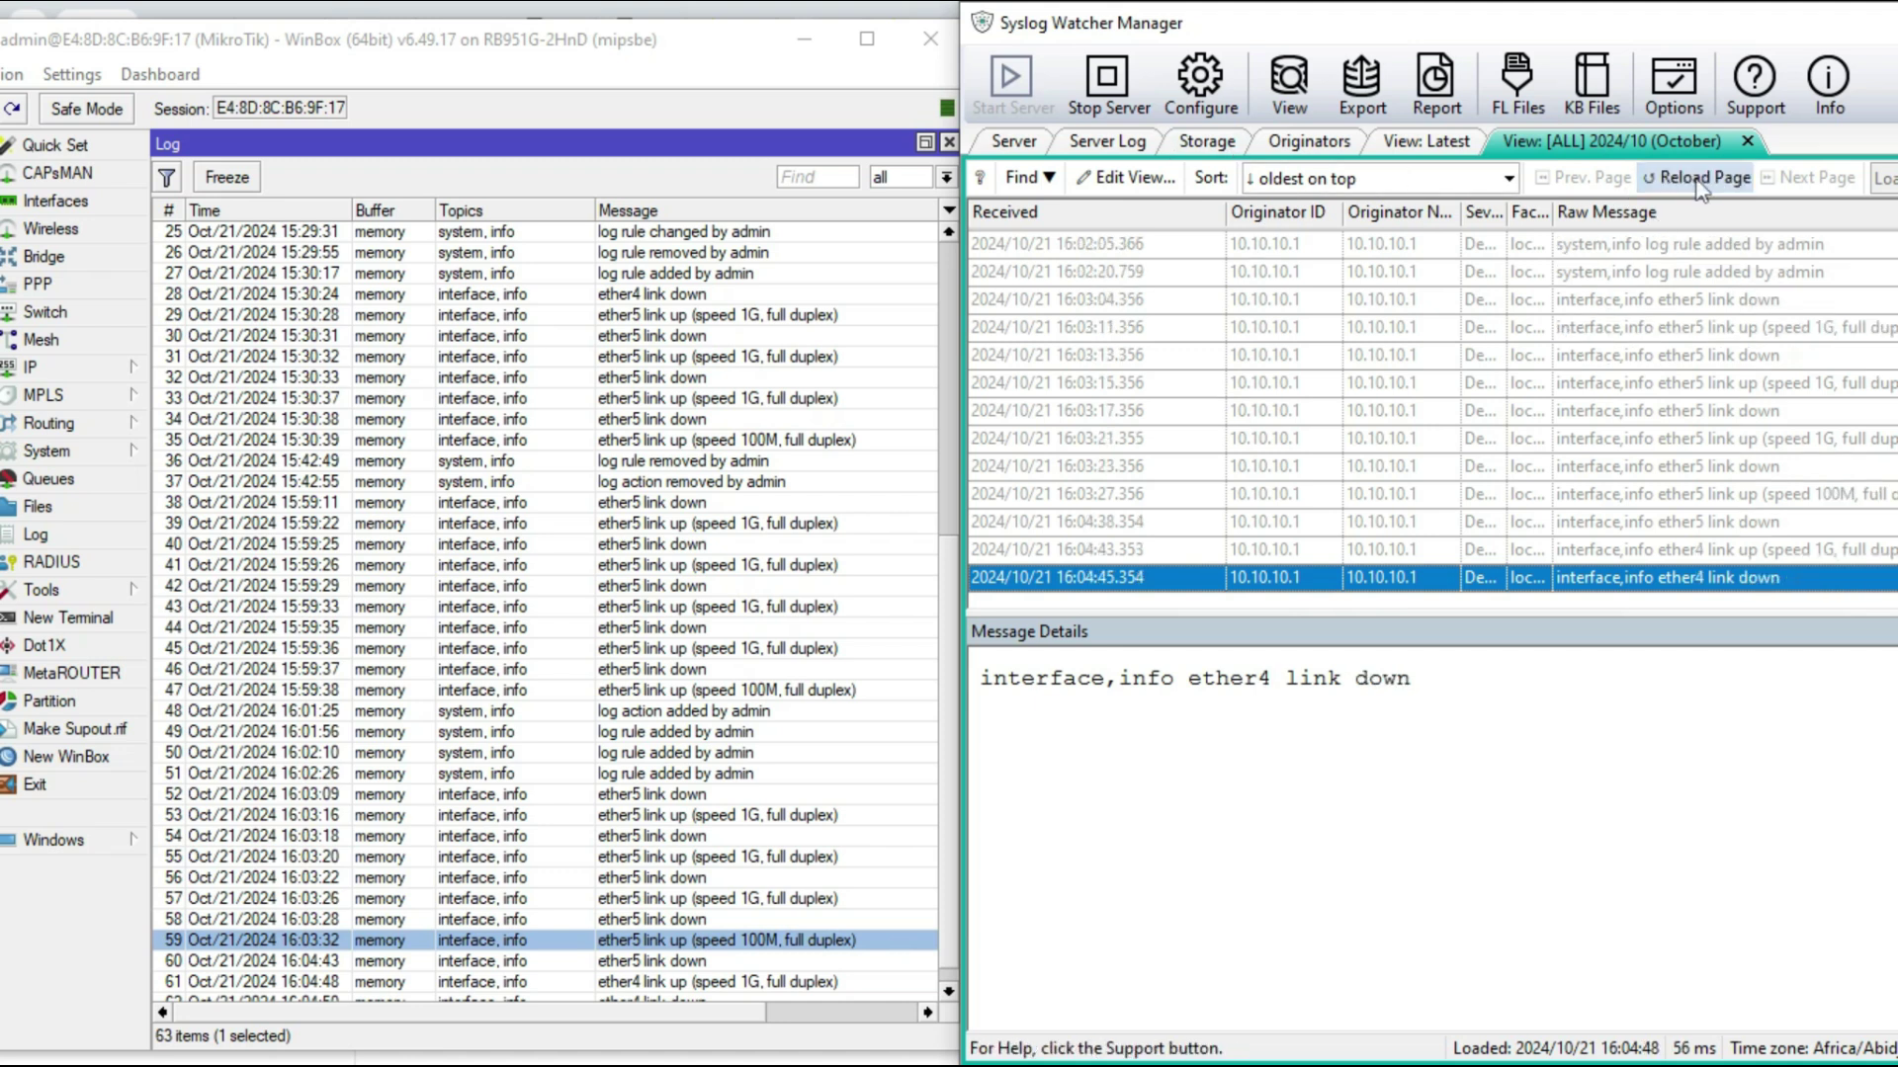